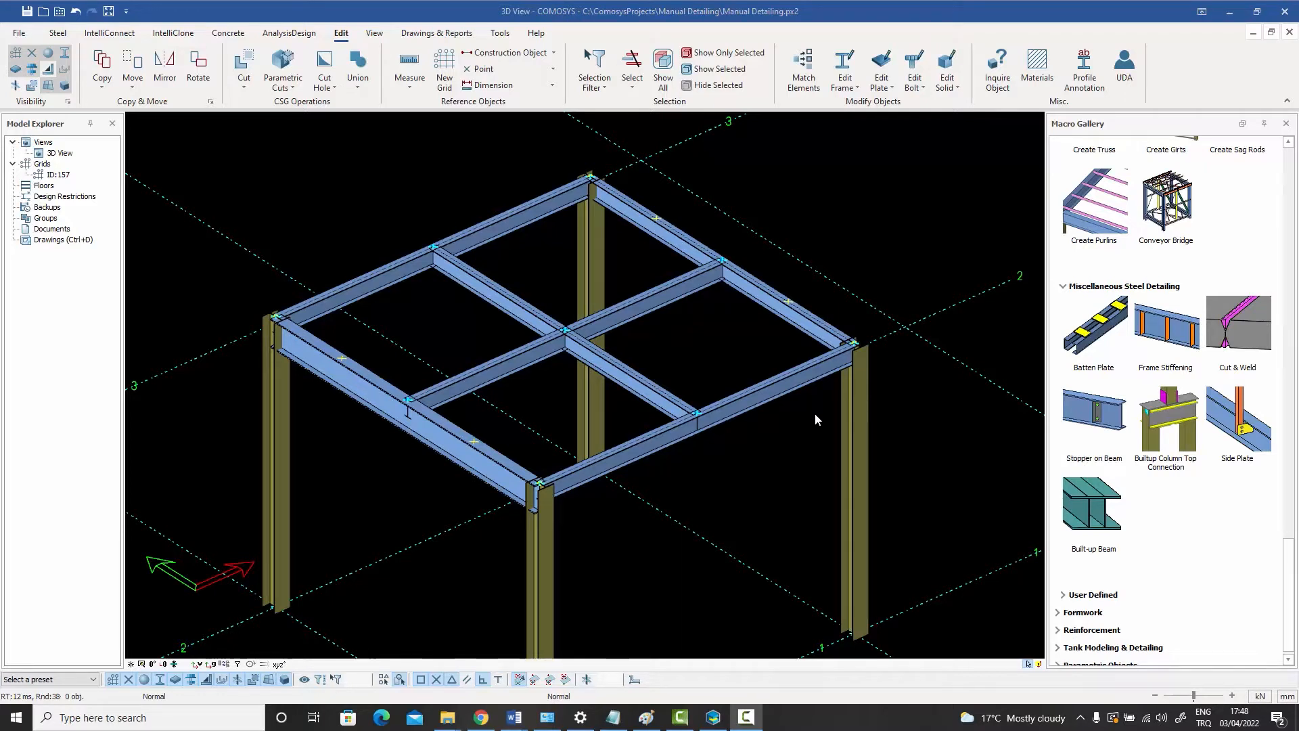
Open the geometry properties of the rear interior beam in the 3D frame and bring up its profile catalogue
{"action": "mouse_move", "coordinate": [810, 415]}
{"action": "middle_mouse_down"}
{"action": "mouse_move", "coordinate": [785, 420]}
{"action": "mouse_move", "coordinate": [809, 415]}
{"action": "middle_mouse_up"}
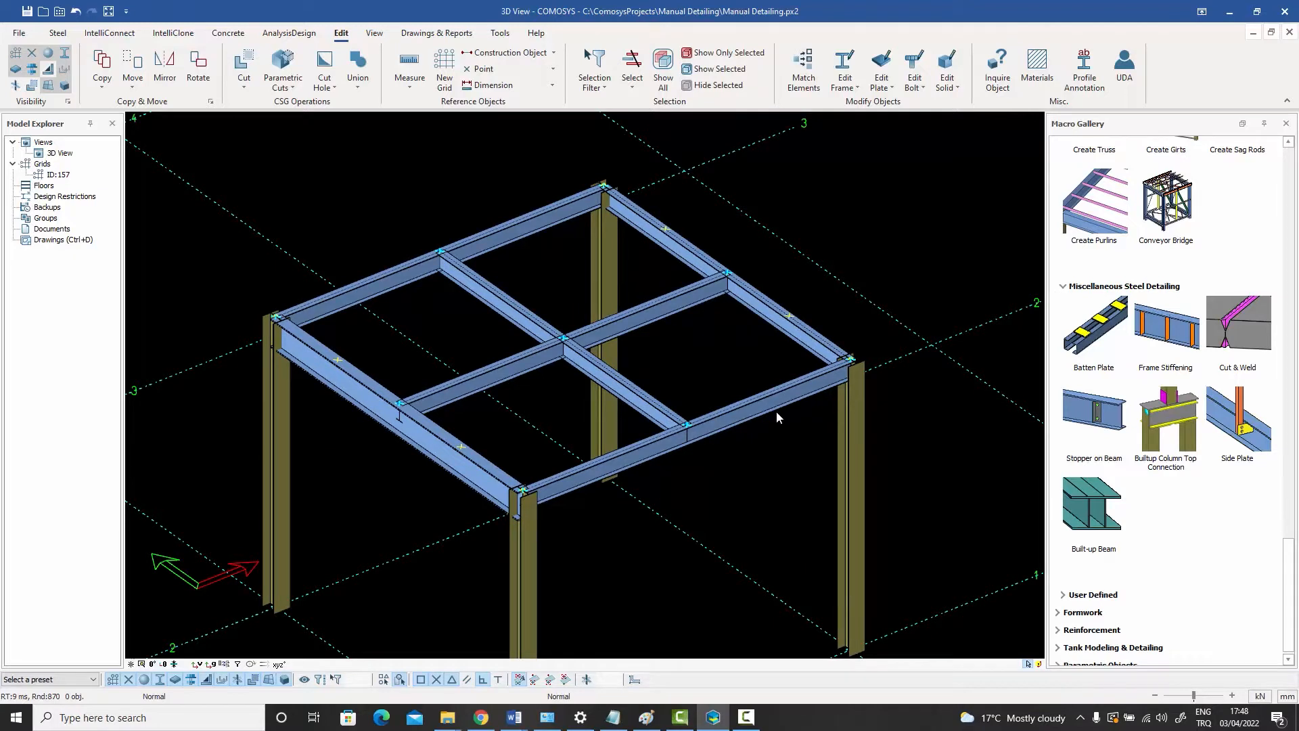
{"action": "middle_click_drag", "start_coordinate": [777, 411], "coordinate": [801, 402]}
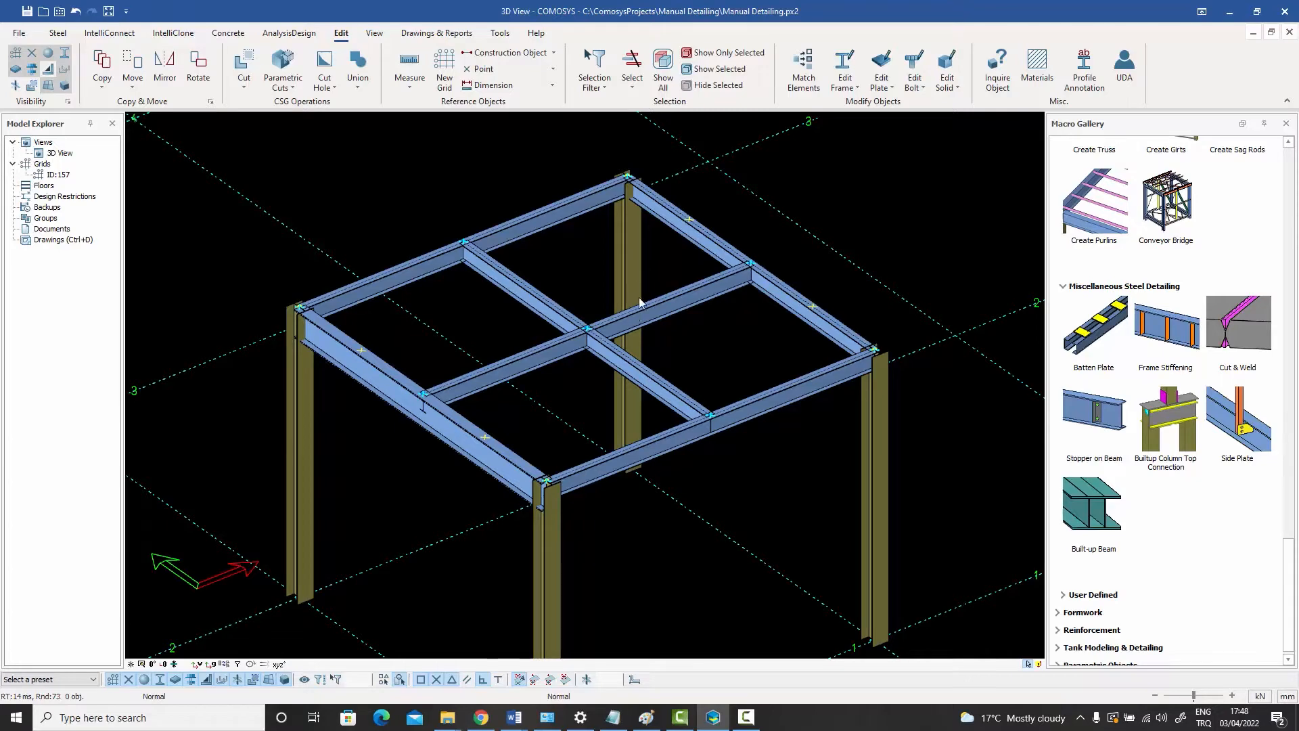
{"action": "double_click", "coordinate": [531, 301]}
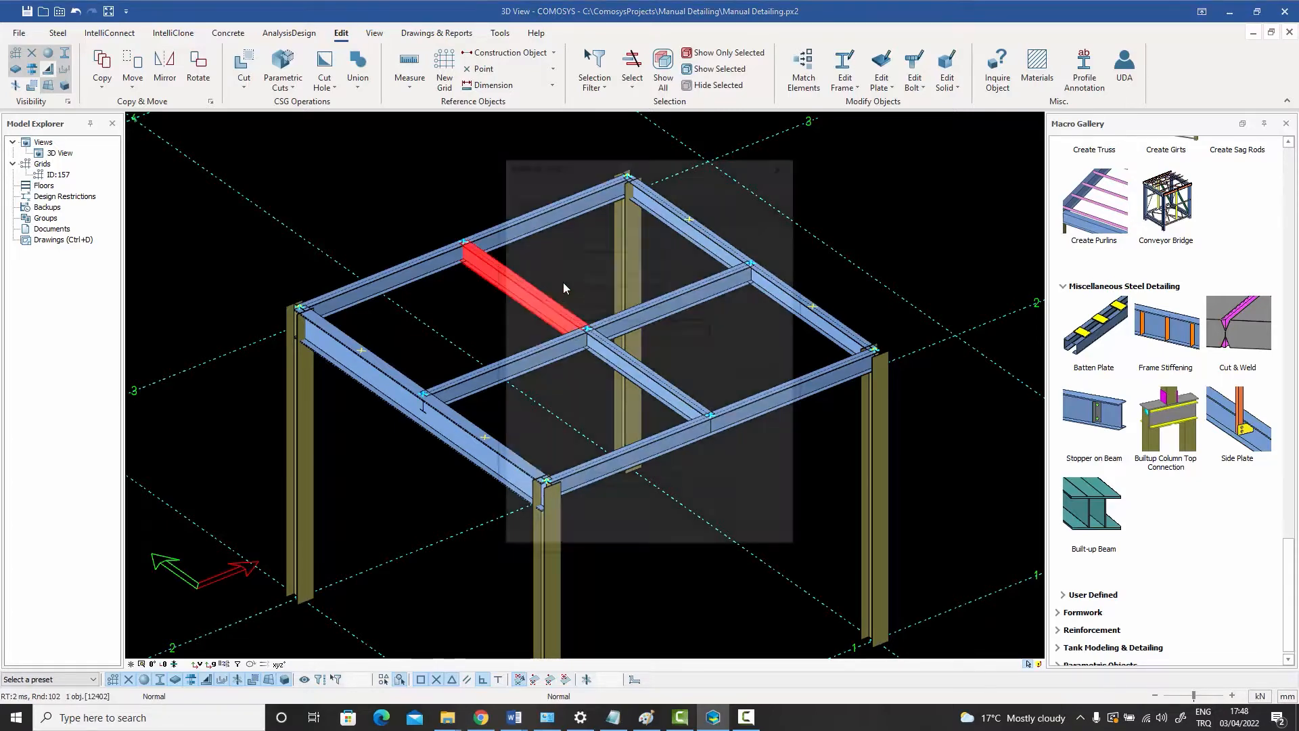
{"action": "left_click_drag", "start_coordinate": [607, 166], "coordinate": [717, 142]}
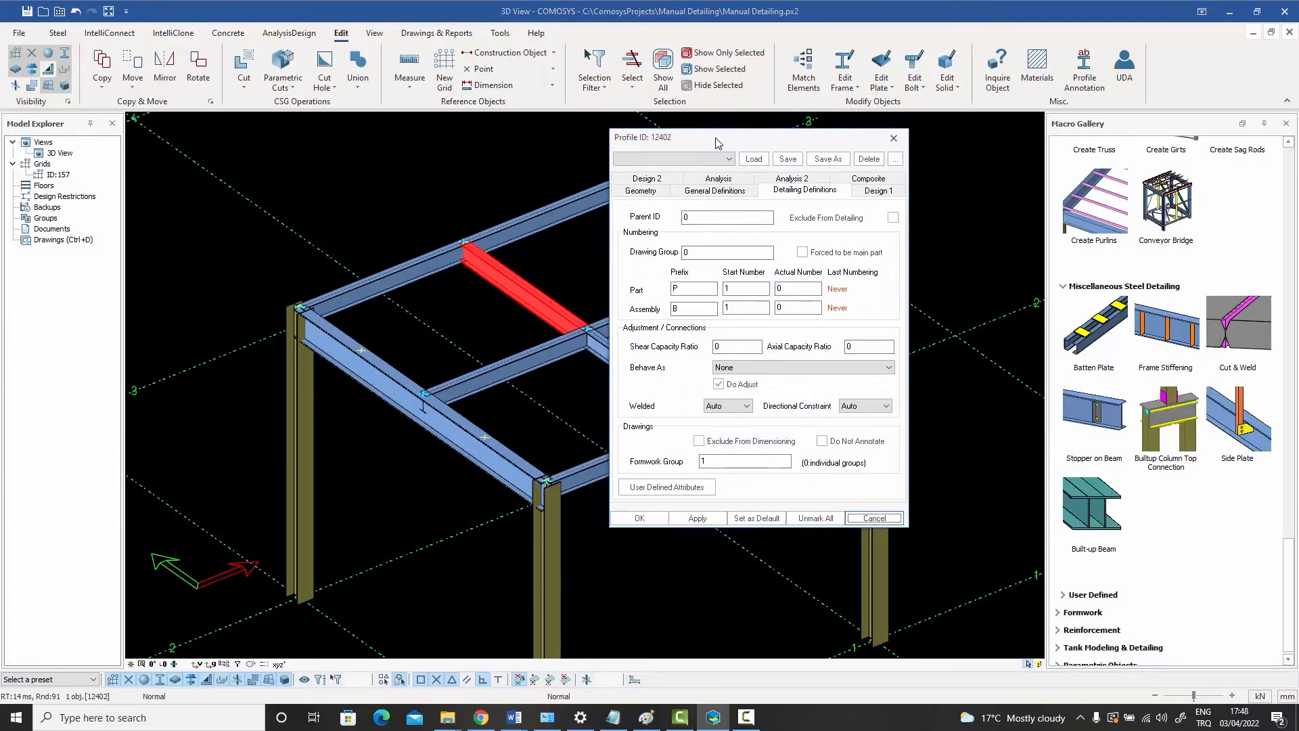
{"action": "left_click", "coordinate": [632, 195]}
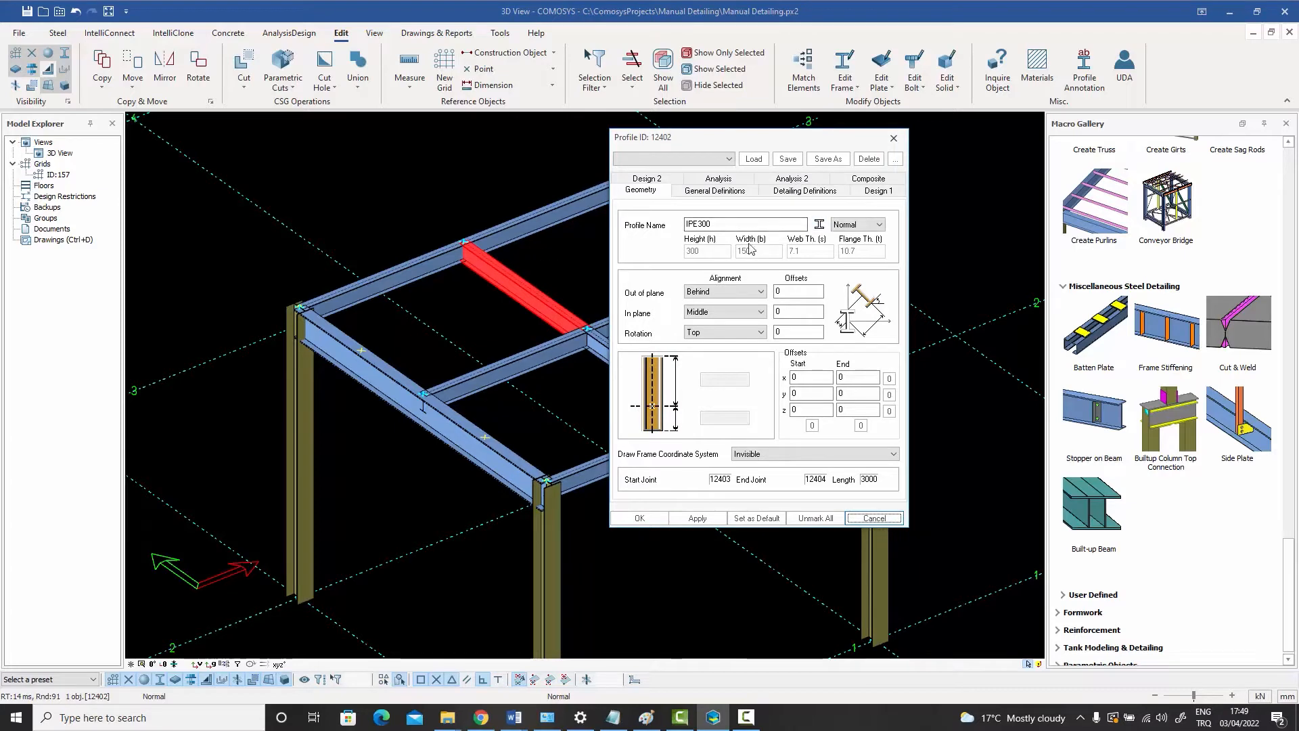
{"action": "left_click", "coordinate": [820, 225]}
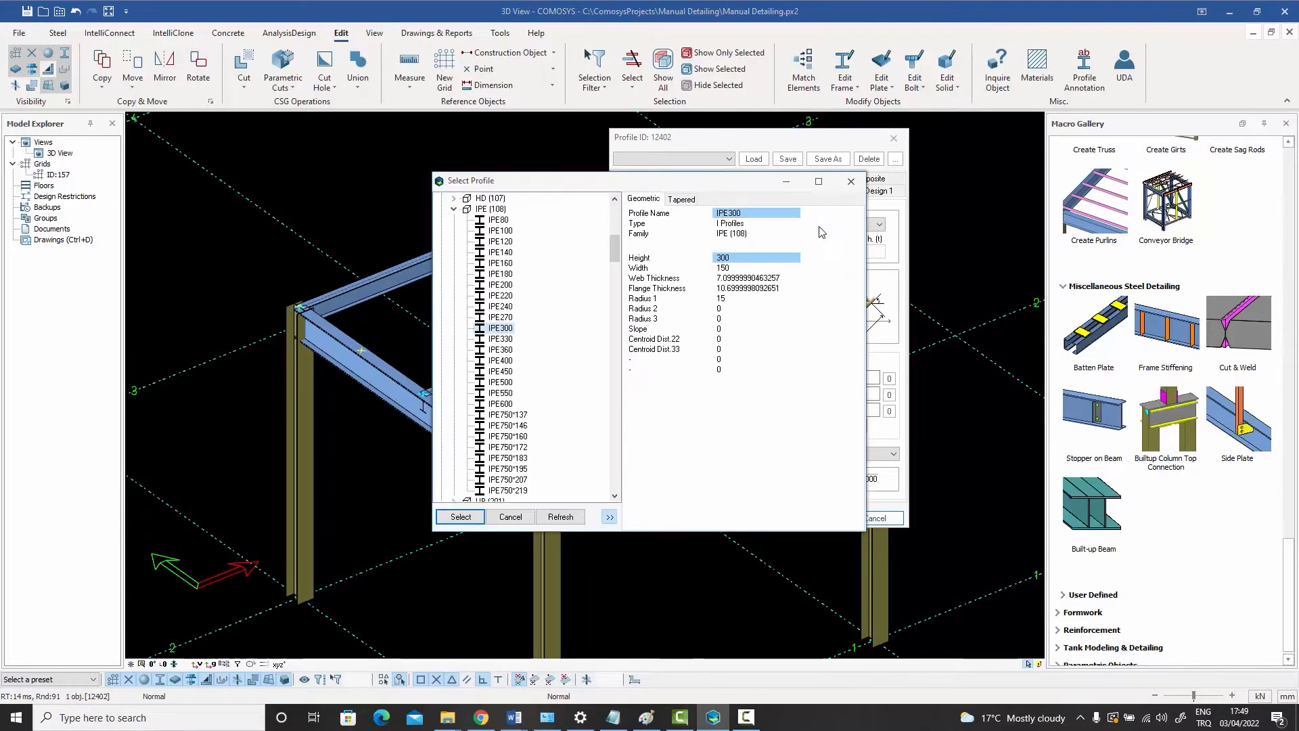
Browse the I Profiles catalogue to the YP (30000) family, then leave the catalogue and close the beam's properties
{"action": "left_click_drag", "start_coordinate": [614, 242], "coordinate": [614, 213]}
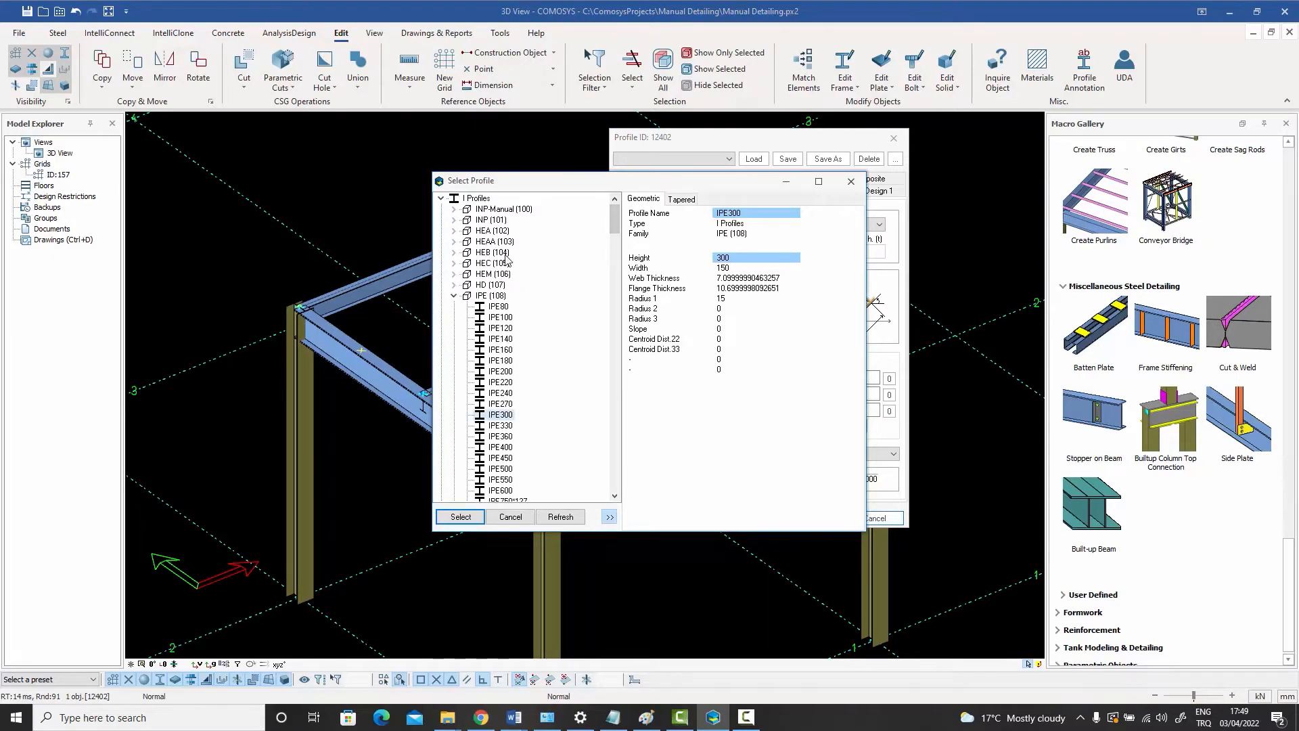
{"action": "left_click", "coordinate": [450, 296]}
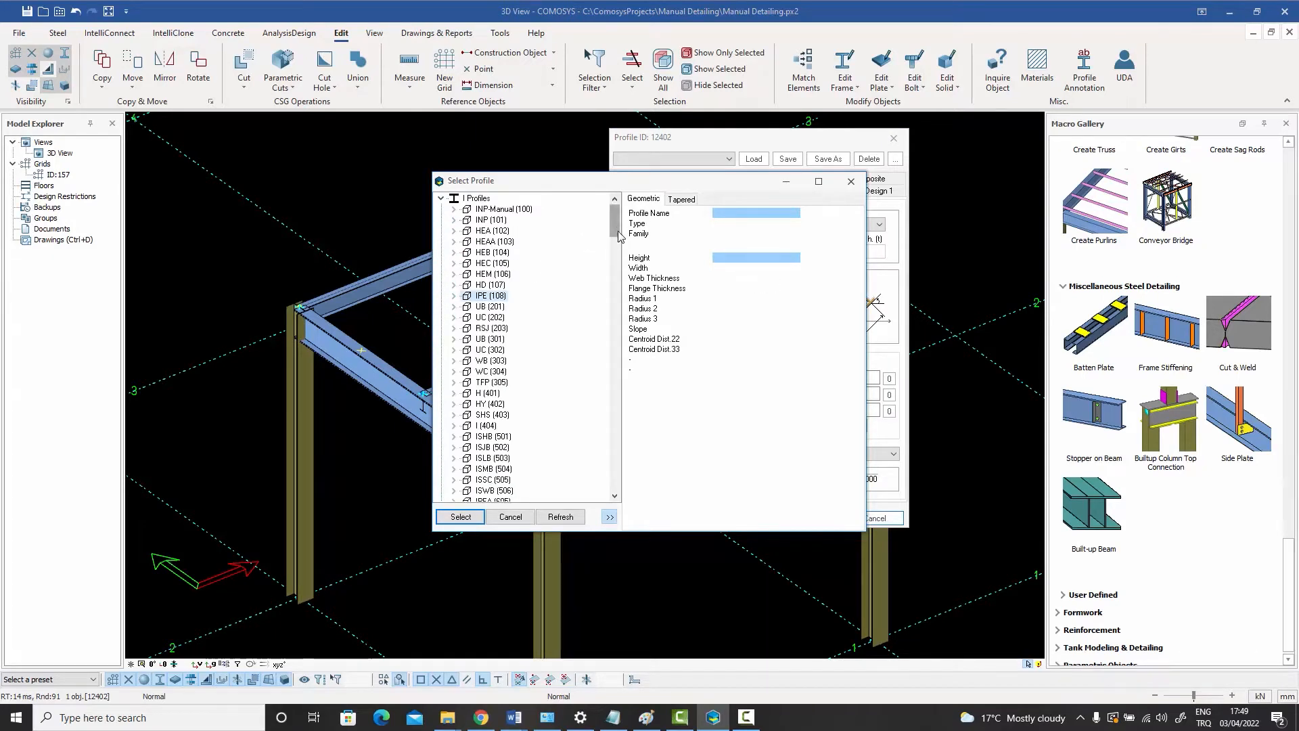
{"action": "left_click_drag", "start_coordinate": [615, 230], "coordinate": [613, 283]}
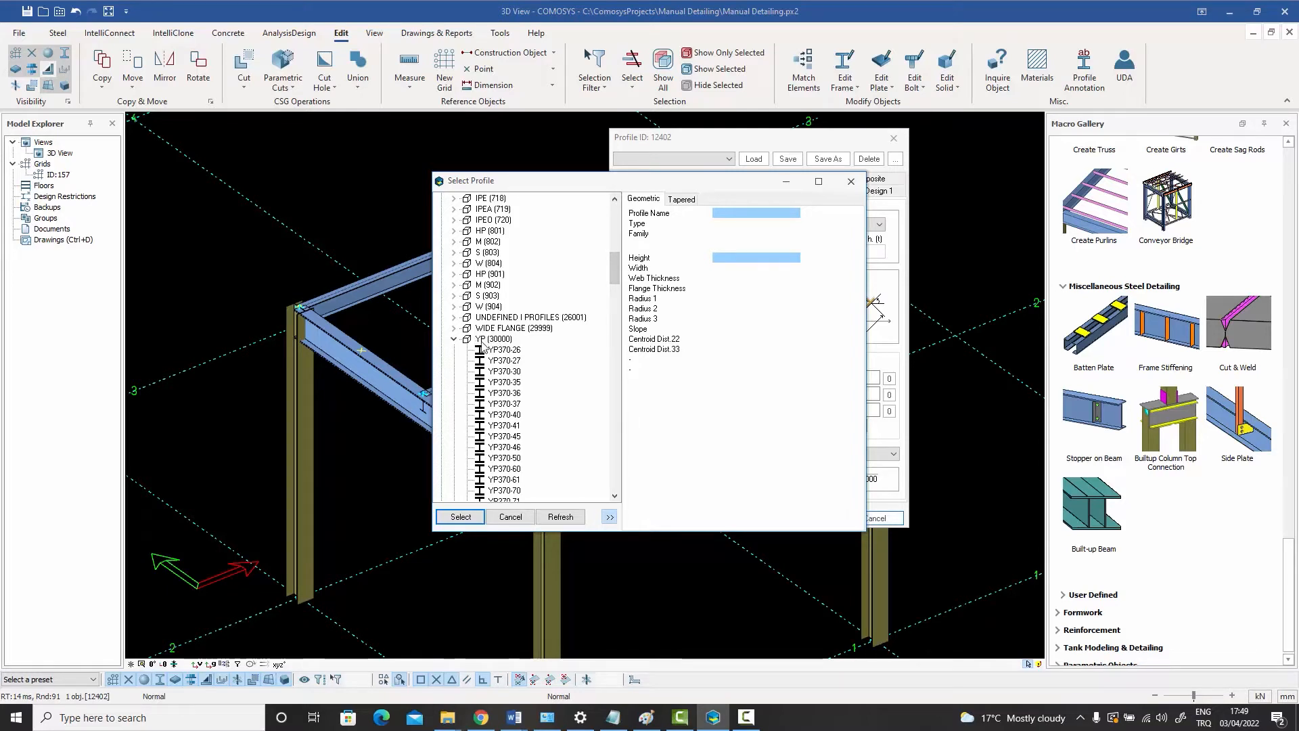
{"action": "left_click_drag", "start_coordinate": [615, 269], "coordinate": [618, 283]}
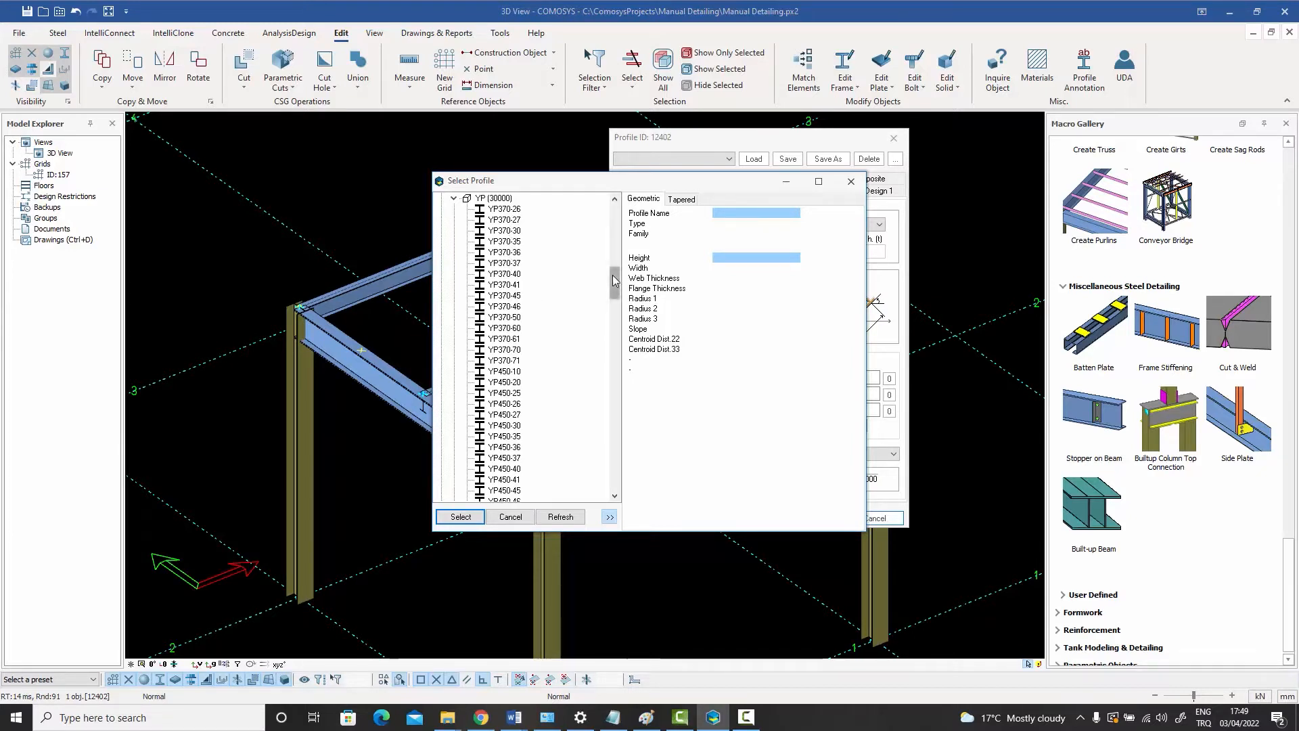
{"action": "left_click_drag", "start_coordinate": [615, 280], "coordinate": [614, 263]}
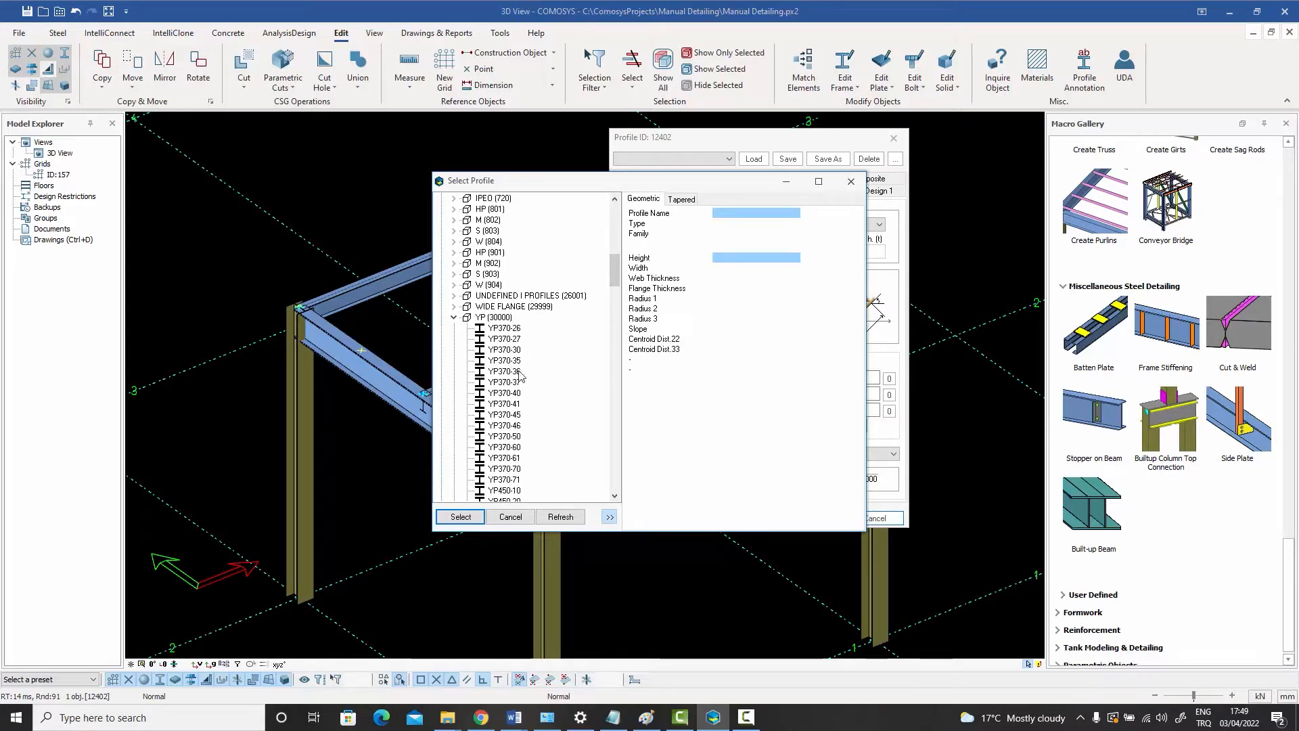
{"action": "left_click", "coordinate": [511, 517]}
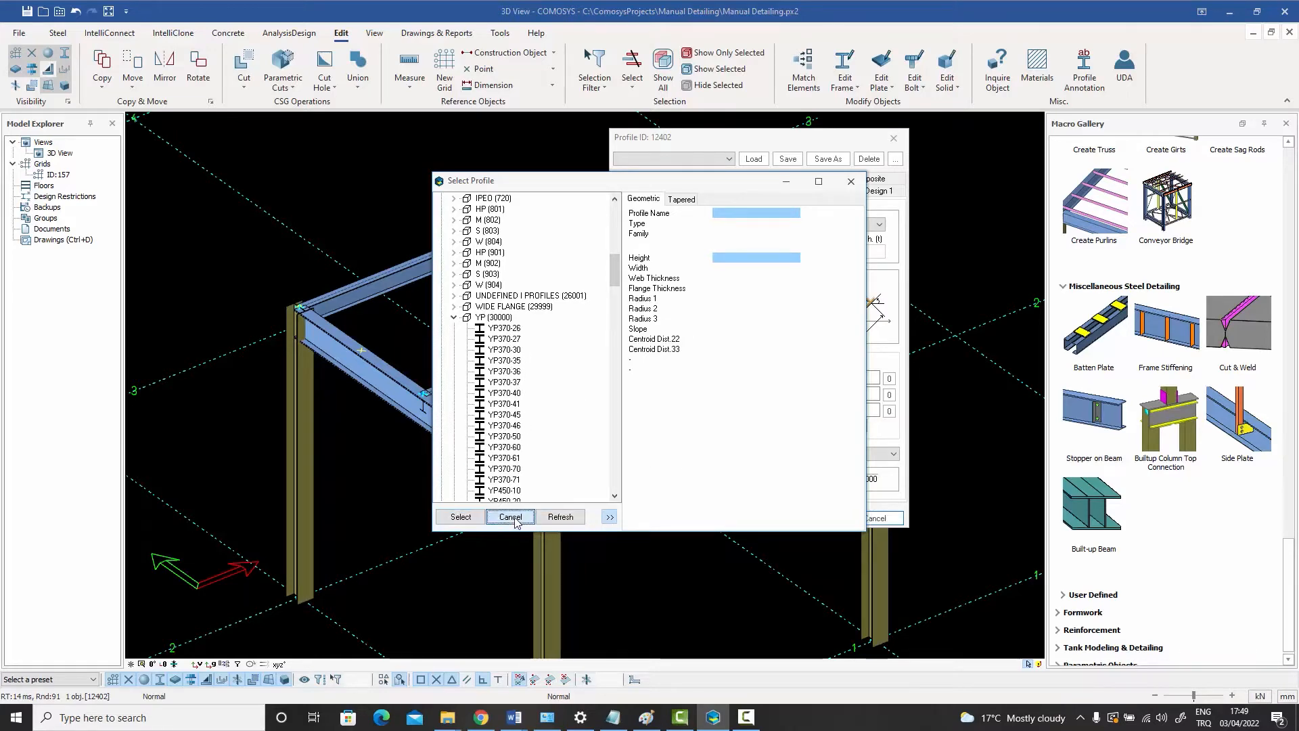
{"action": "left_click", "coordinate": [640, 523]}
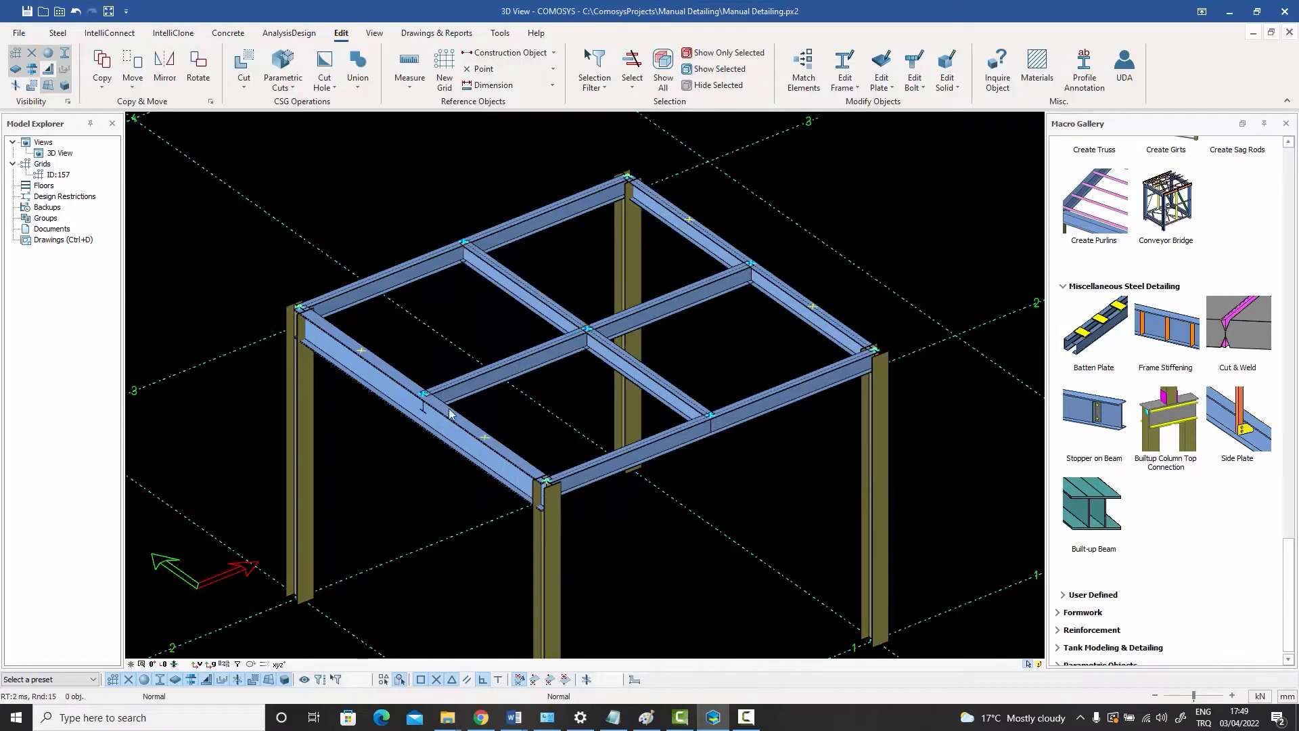
Review the geometry and general definitions of the deep YP450-20 edge beam, then close its properties and clear the selection
{"action": "left_click", "coordinate": [389, 389]}
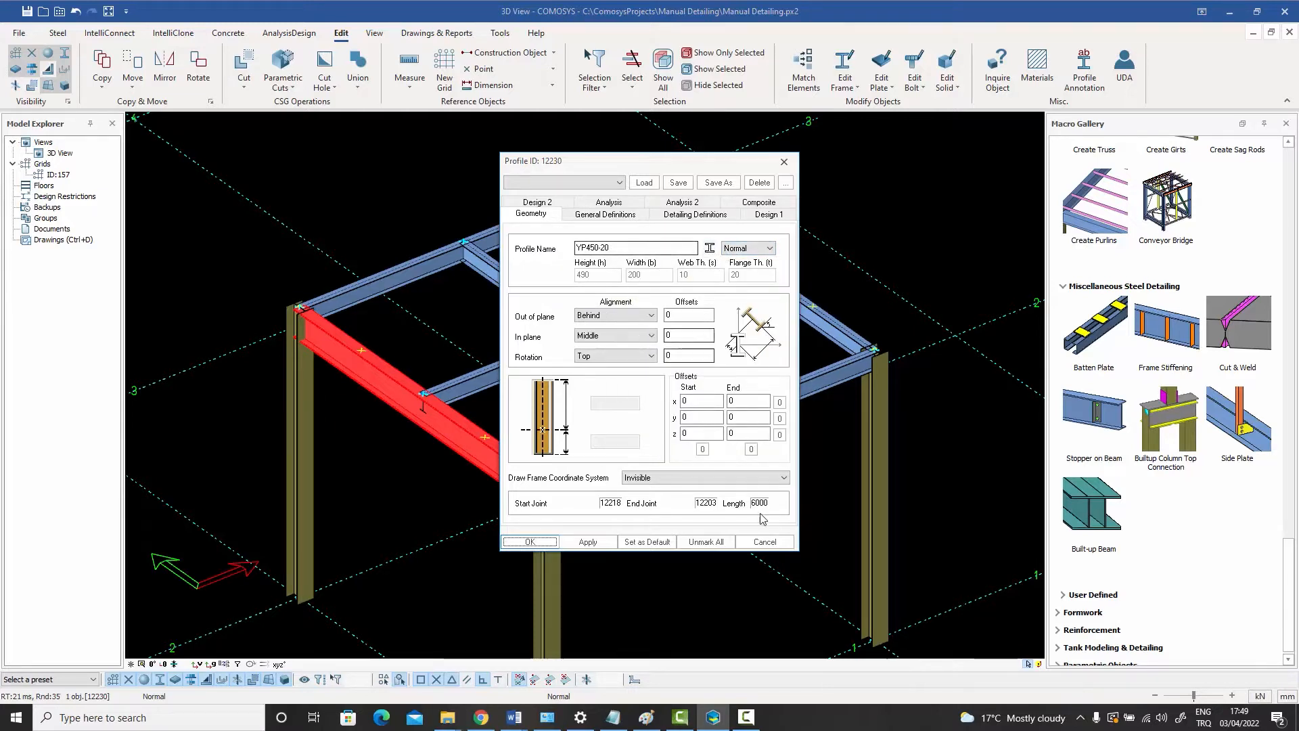
{"action": "left_click", "coordinate": [766, 543]}
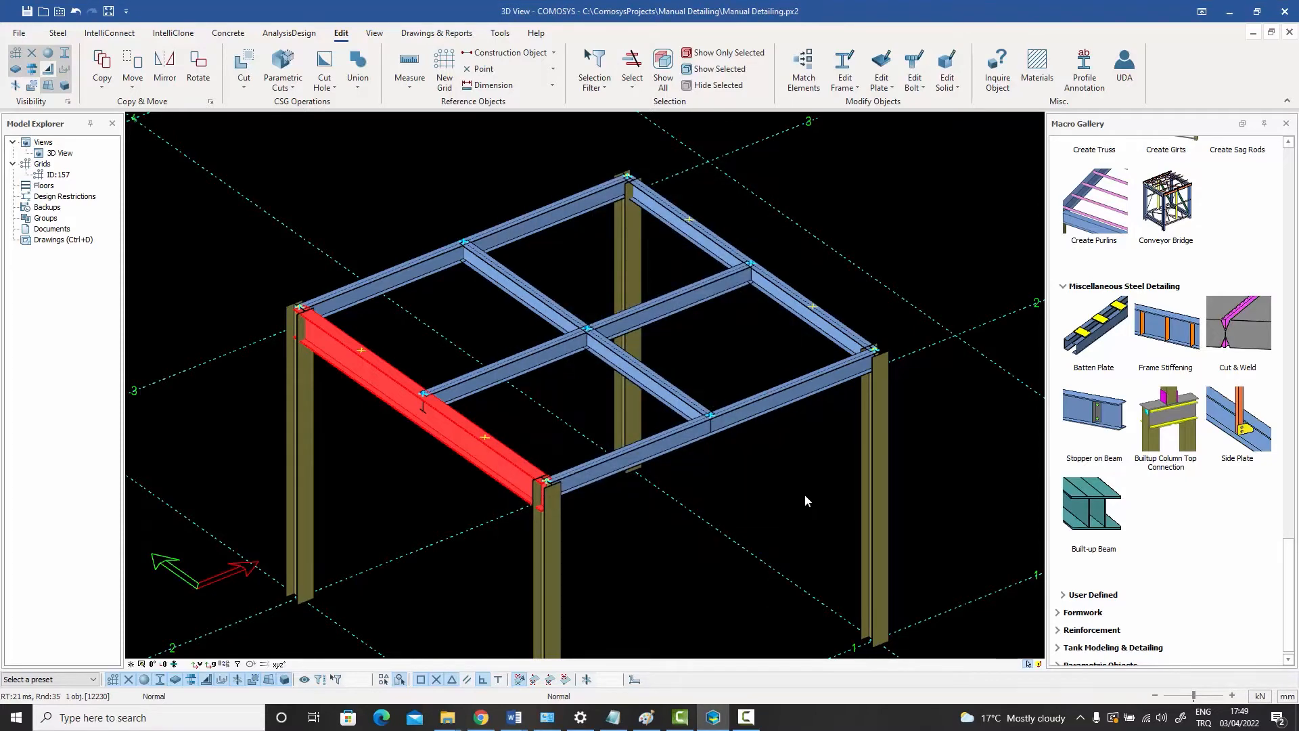
{"action": "double_click", "coordinate": [380, 379]}
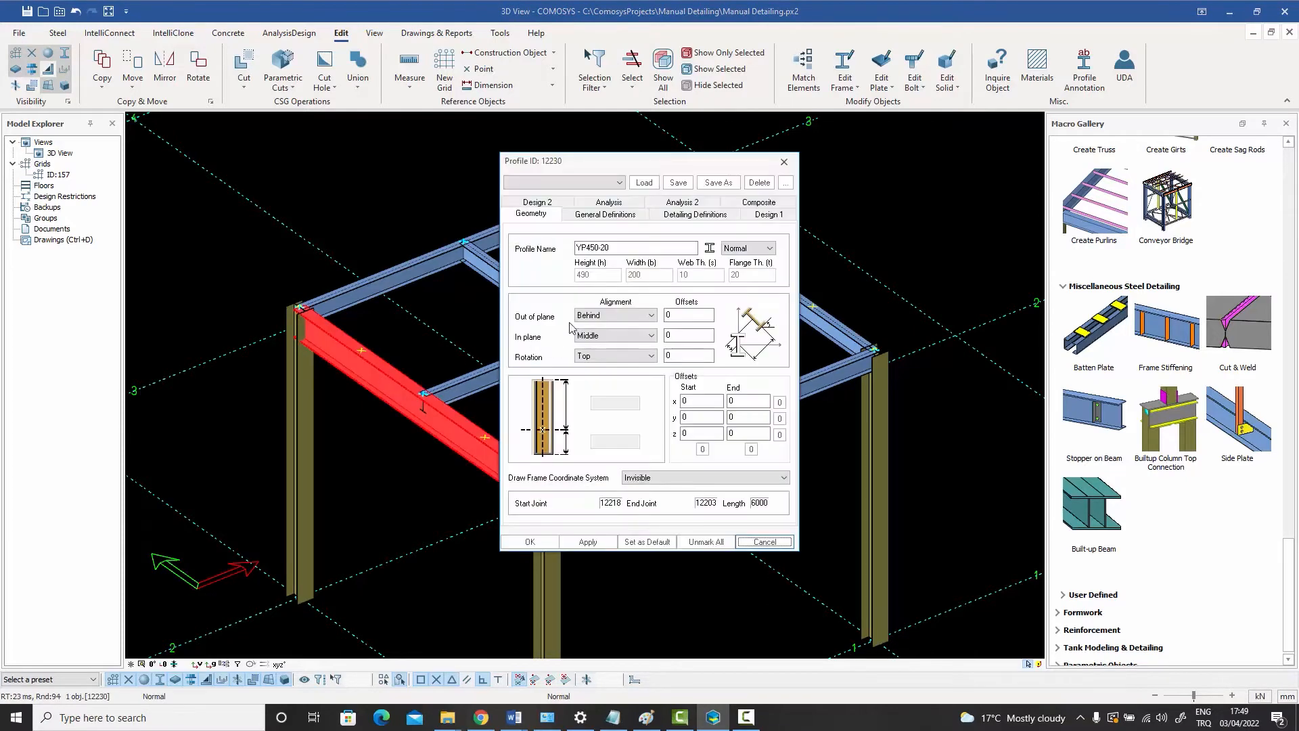
{"action": "left_click", "coordinate": [597, 215]}
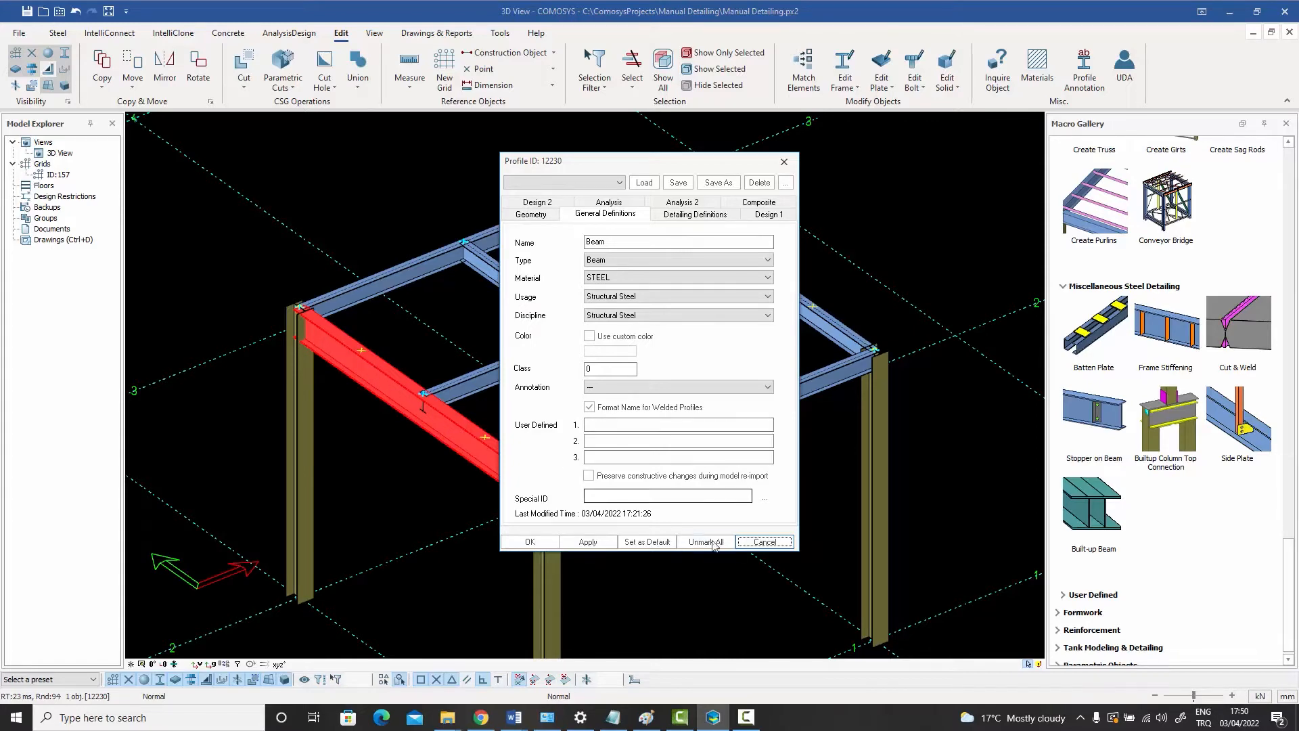
{"action": "left_click", "coordinate": [763, 542]}
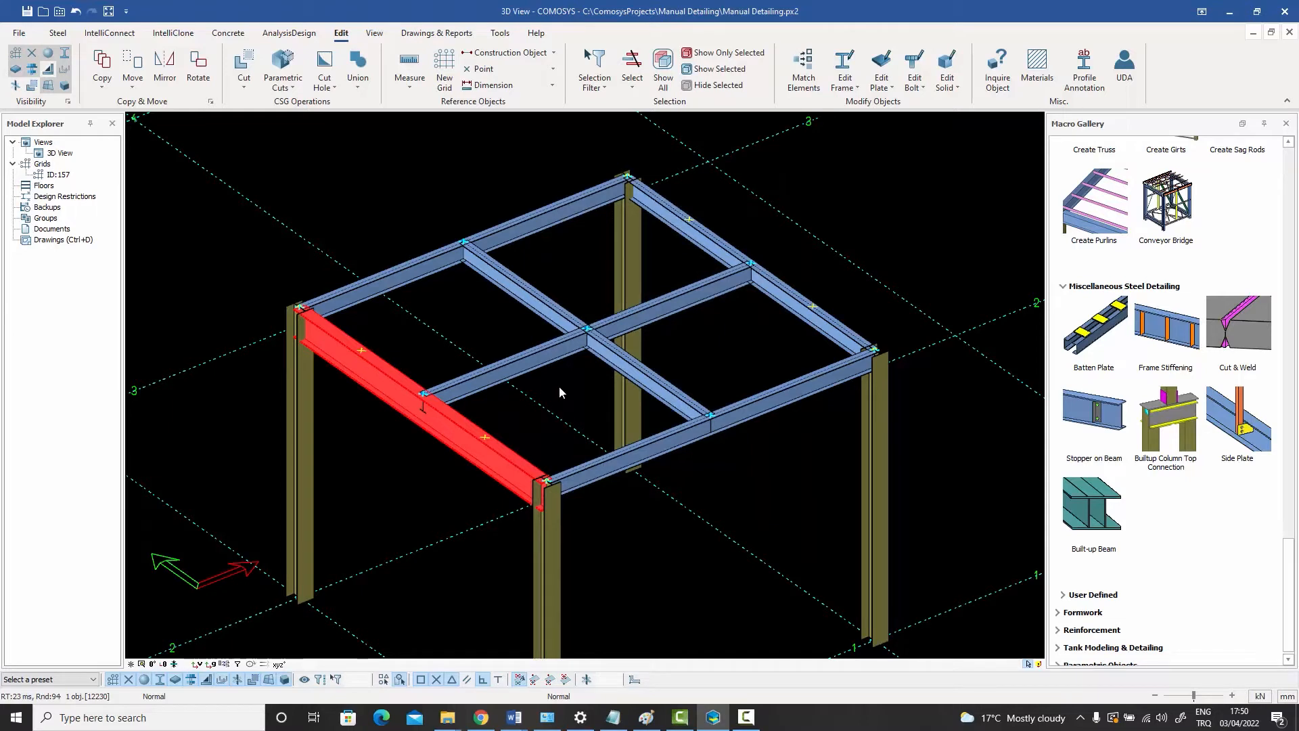
{"action": "middle_click_drag", "start_coordinate": [562, 390], "coordinate": [588, 380]}
{"action": "key", "text": "Escape"}
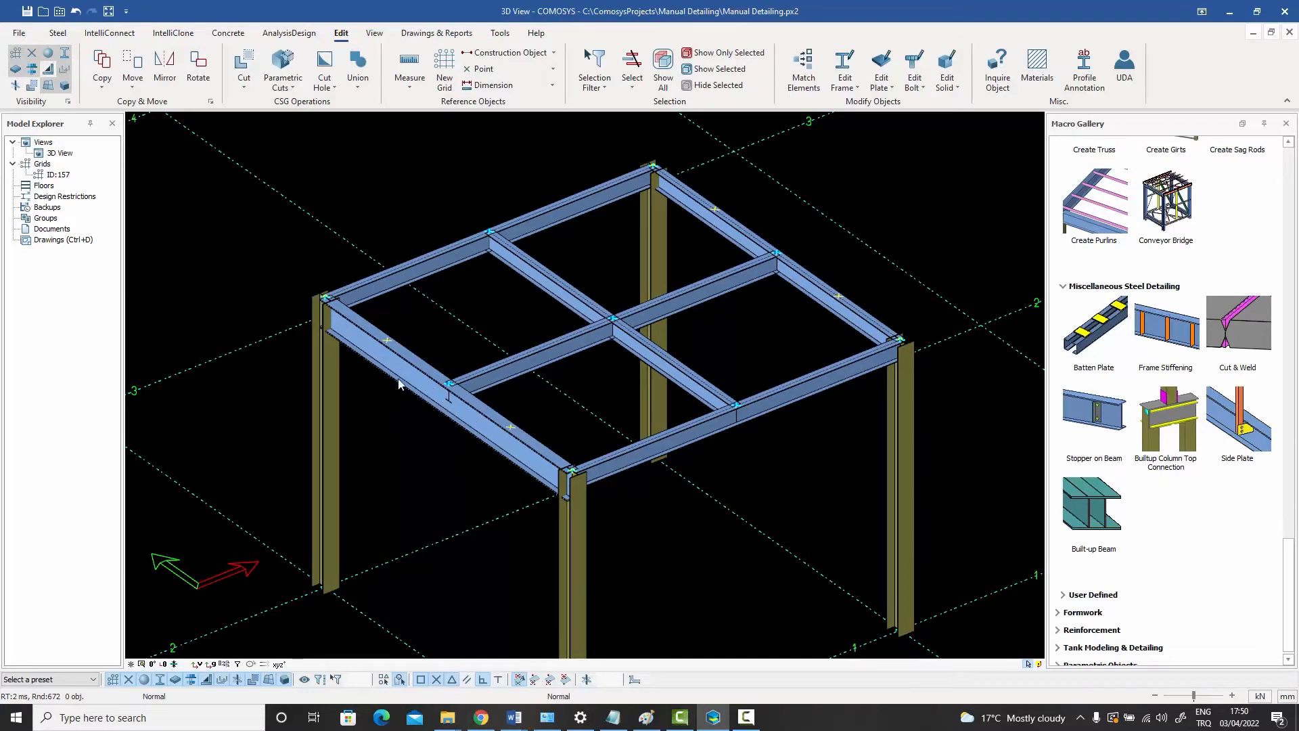
Switch to the Drawing Module and open drawing 835-156-CE-001 through the Drawings Manager
{"action": "double_click", "coordinate": [60, 241]}
{"action": "double_click", "coordinate": [72, 99]}
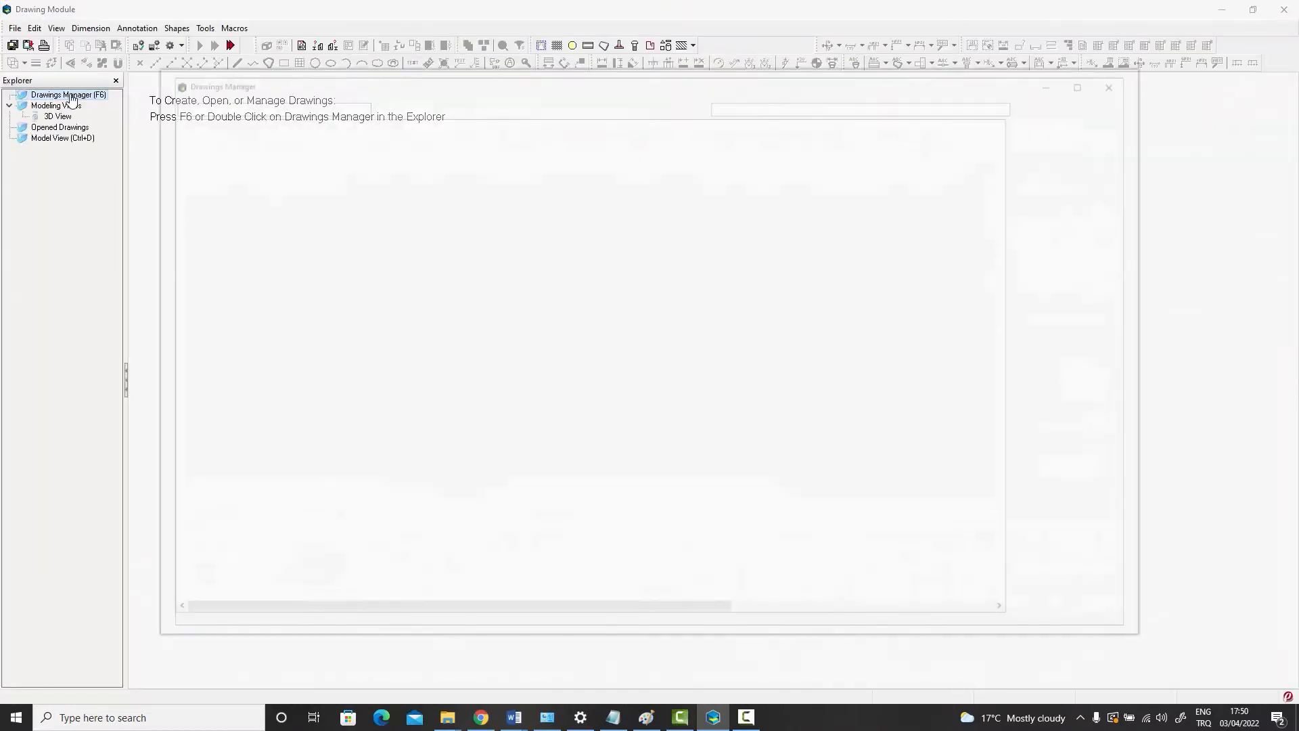
{"action": "double_click", "coordinate": [213, 136]}
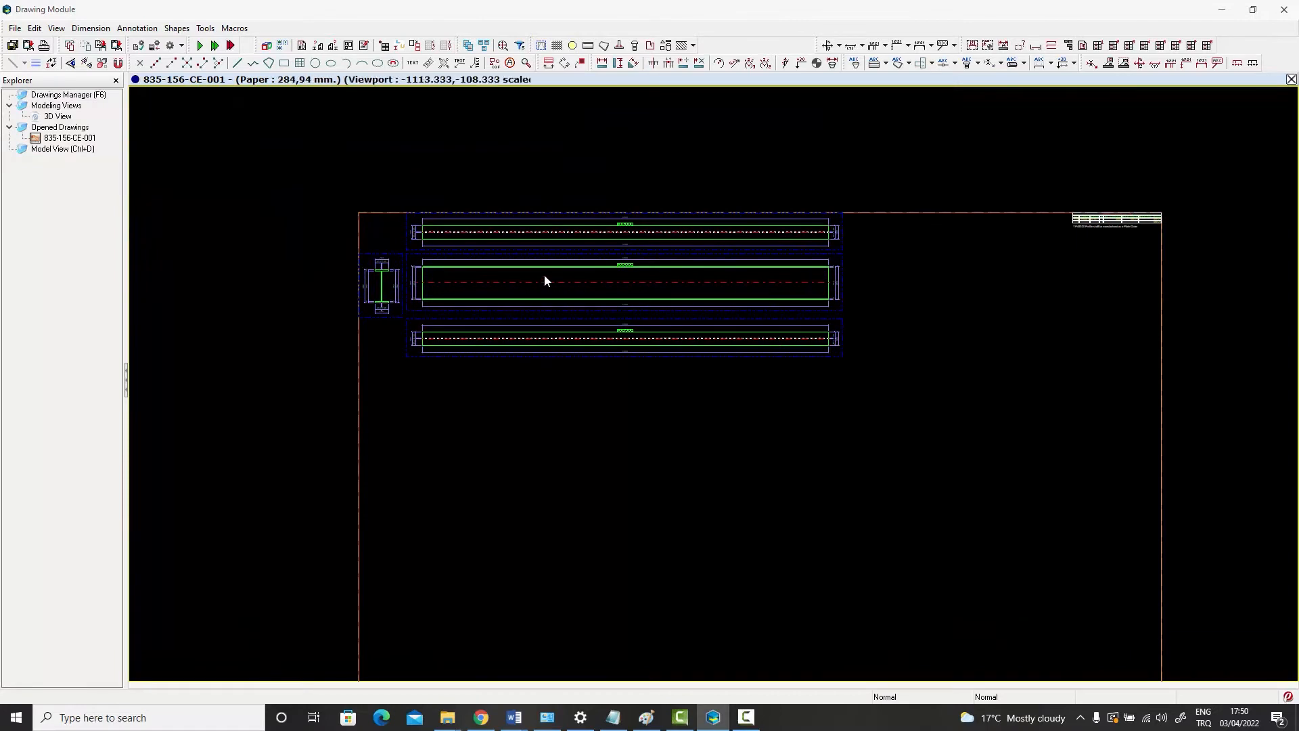
Examine the dimensioned cross-section and side views of the YP450-20 beam in drawing 835-156-CE-001
{"action": "scroll", "coordinate": [539, 273], "scroll_direction": "up", "scroll_amount": 3}
{"action": "middle_click_drag", "start_coordinate": [537, 273], "coordinate": [723, 280]}
{"action": "scroll", "coordinate": [652, 270], "scroll_direction": "up", "scroll_amount": 1}
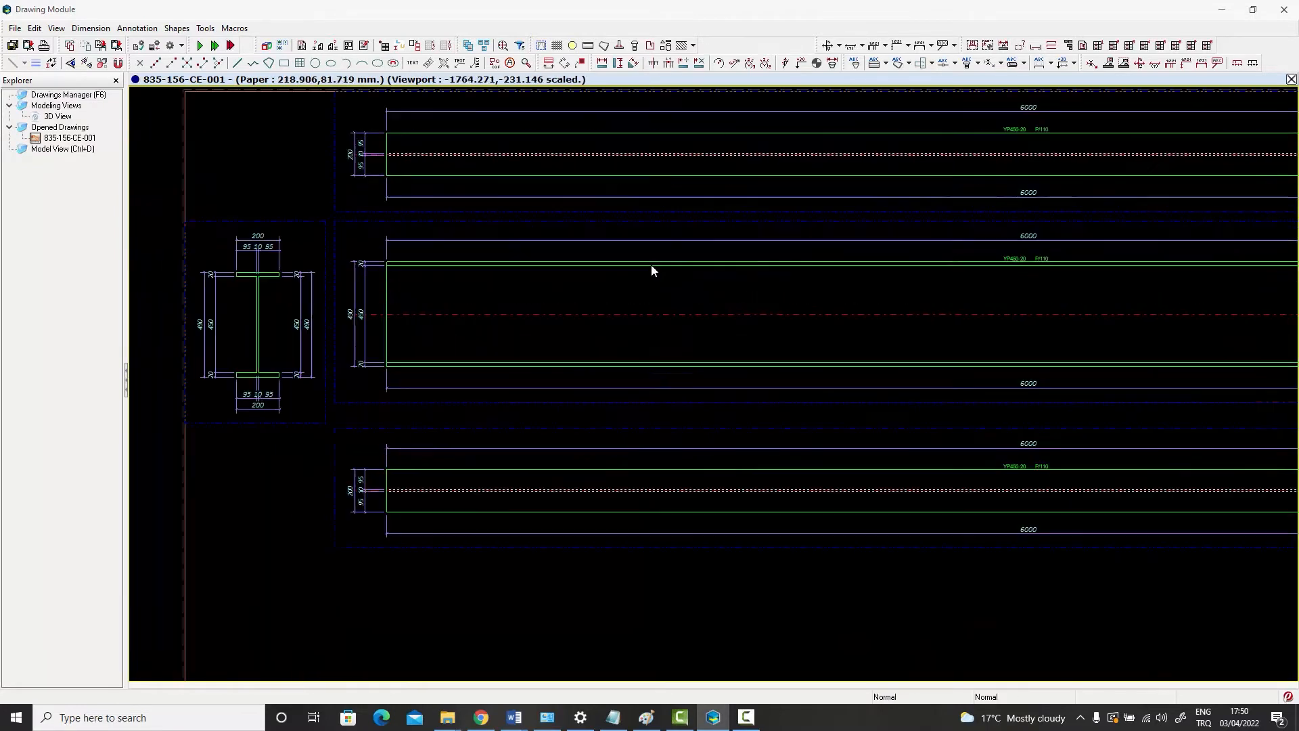
{"action": "scroll", "coordinate": [606, 278], "scroll_direction": "up", "scroll_amount": 1}
{"action": "scroll", "coordinate": [411, 297], "scroll_direction": "up", "scroll_amount": 2}
{"action": "scroll", "coordinate": [412, 298], "scroll_direction": "up", "scroll_amount": 1}
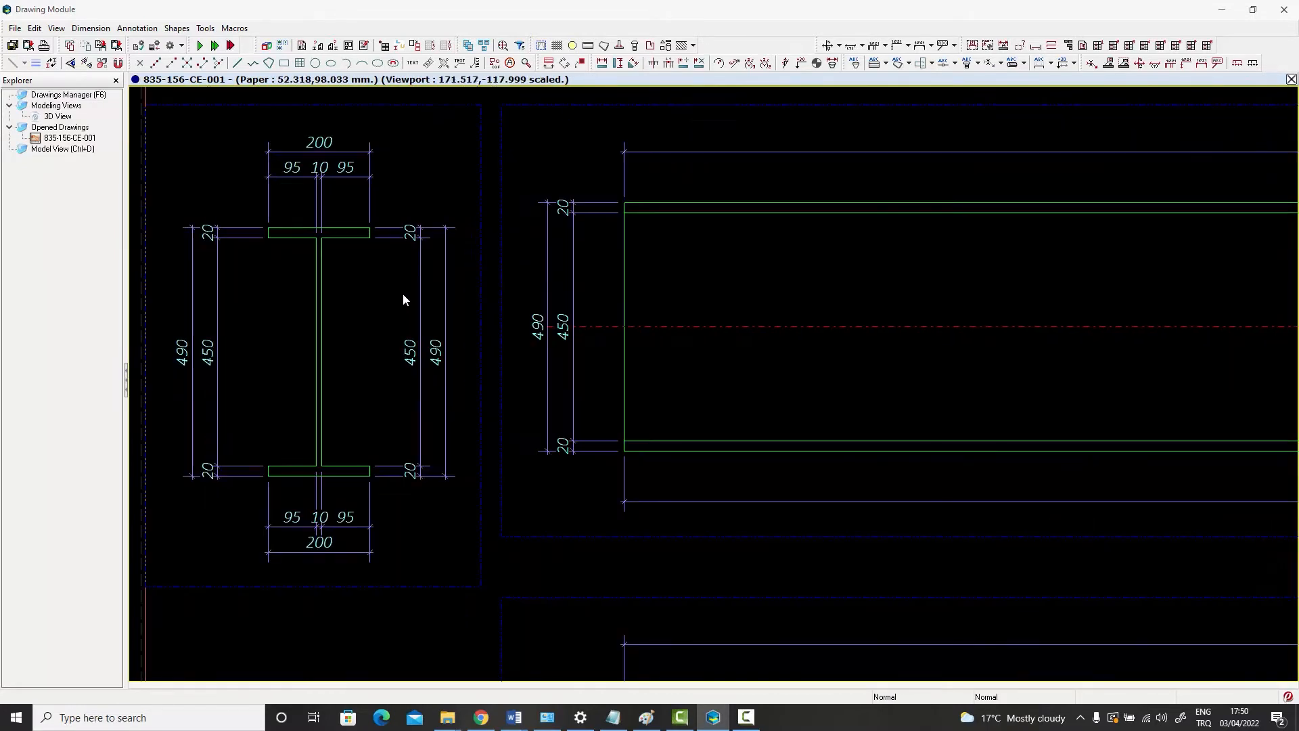
{"action": "middle_click_drag", "start_coordinate": [404, 298], "coordinate": [514, 275]}
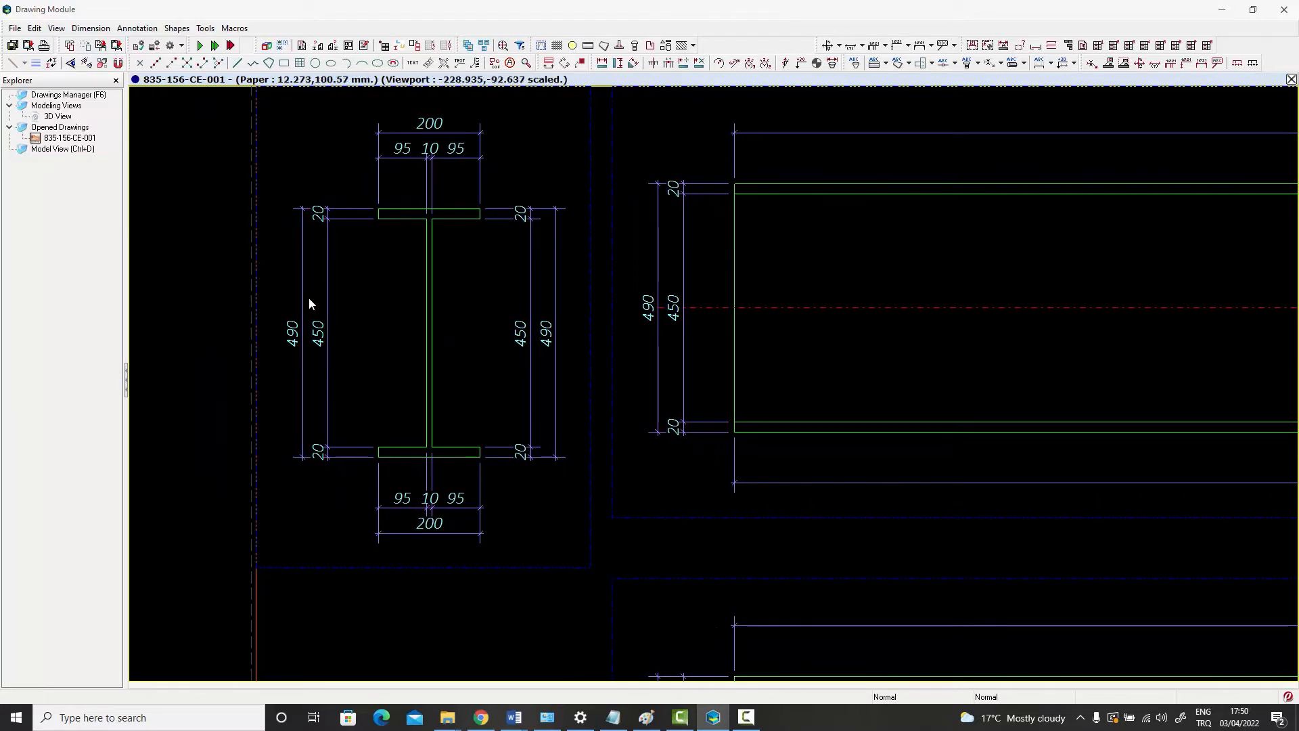
{"action": "left_click", "coordinate": [302, 323]}
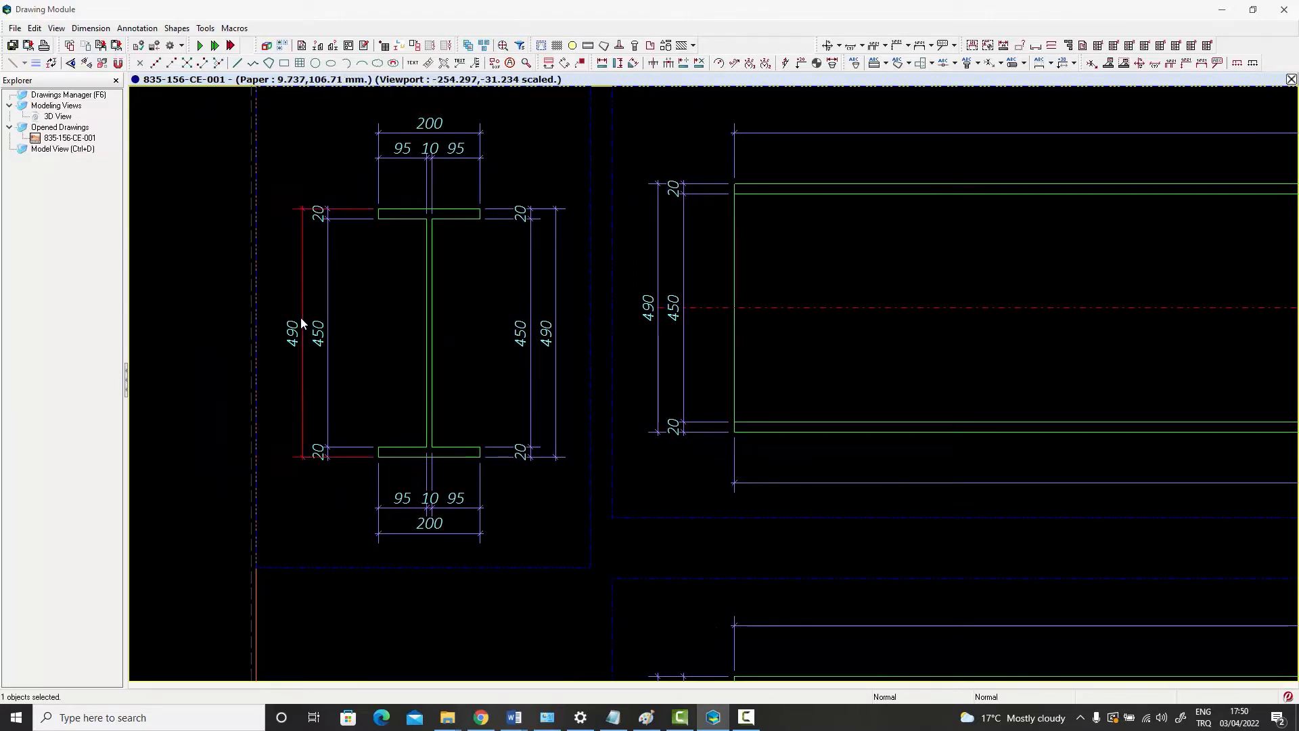
{"action": "left_click", "coordinate": [372, 283]}
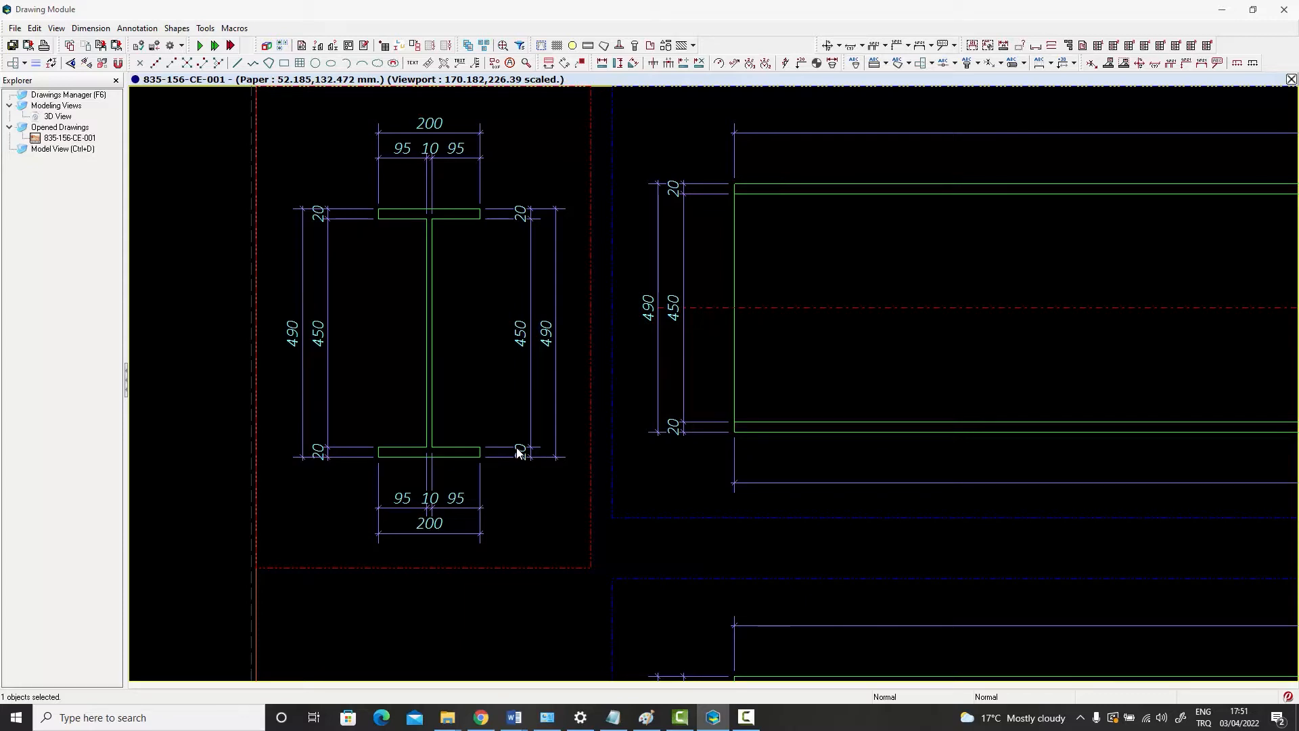
Examine the material list and the manufacturing note beneath it in the drawing's corner
{"action": "scroll", "coordinate": [607, 351], "scroll_direction": "down", "scroll_amount": 3}
{"action": "scroll", "coordinate": [608, 350], "scroll_direction": "down", "scroll_amount": 4}
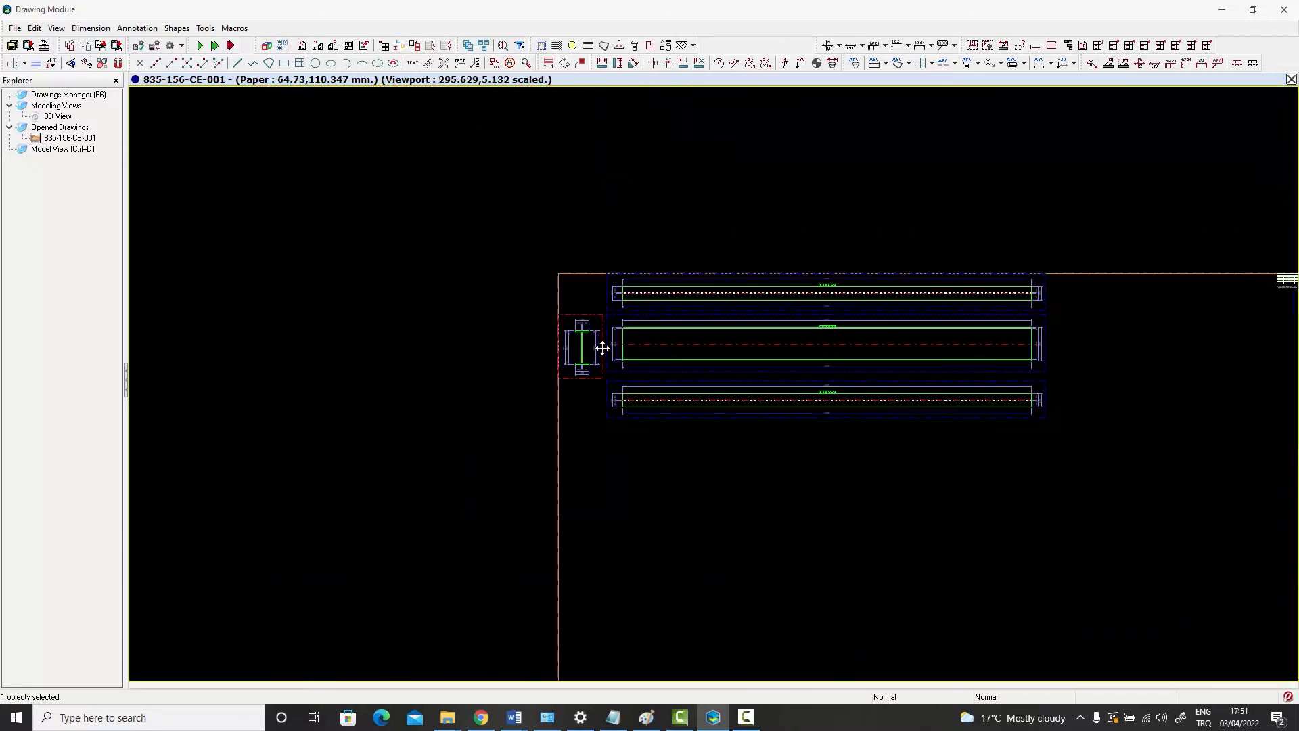
{"action": "middle_click_drag", "start_coordinate": [737, 348], "coordinate": [502, 361]}
{"action": "middle_click_drag", "start_coordinate": [1057, 285], "coordinate": [796, 313]}
{"action": "scroll", "coordinate": [796, 316], "scroll_direction": "up", "scroll_amount": 6}
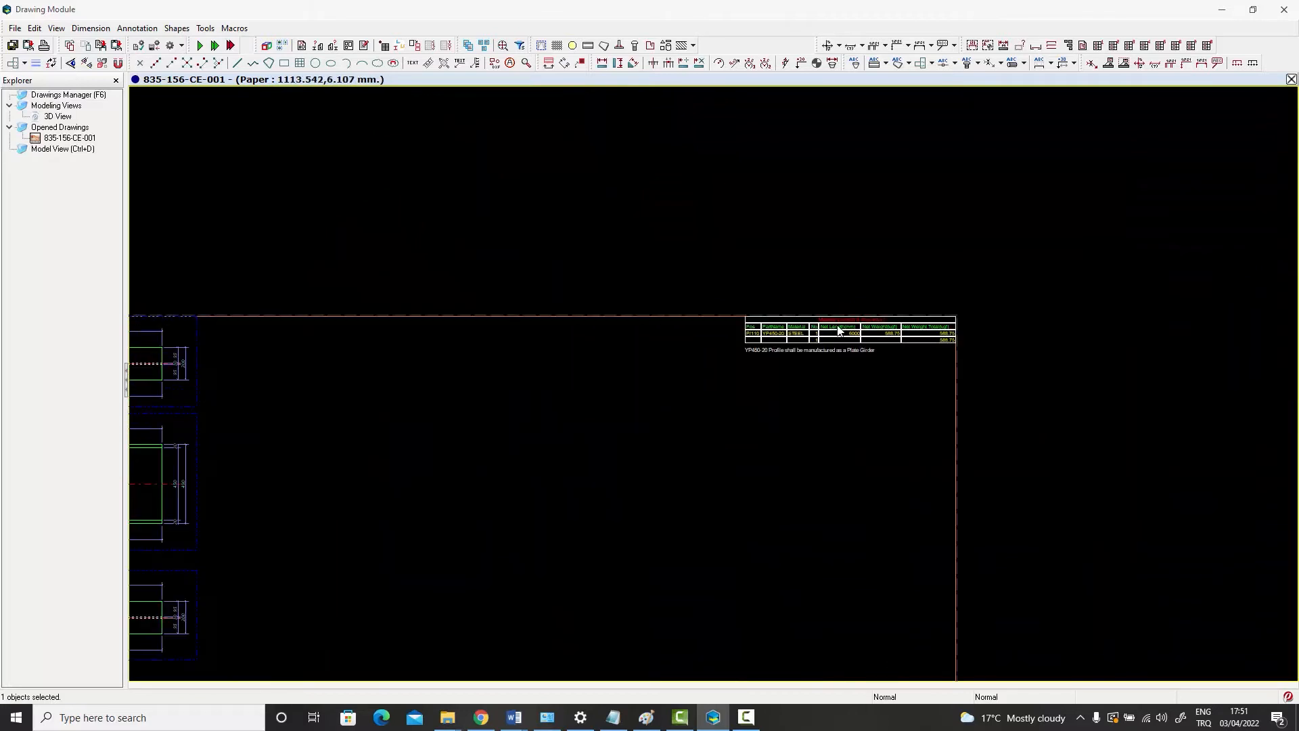
{"action": "scroll", "coordinate": [702, 326], "scroll_direction": "down", "scroll_amount": 1}
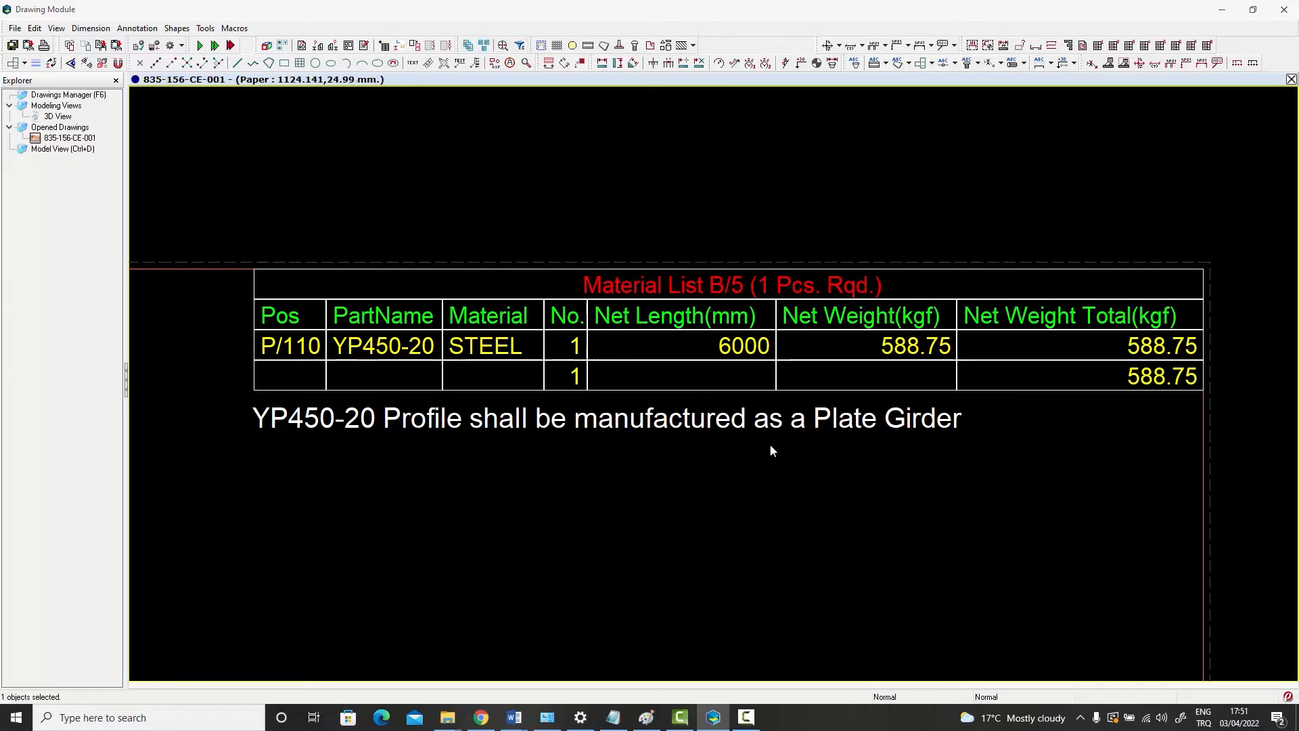
{"action": "scroll", "coordinate": [876, 443], "scroll_direction": "down", "scroll_amount": 1}
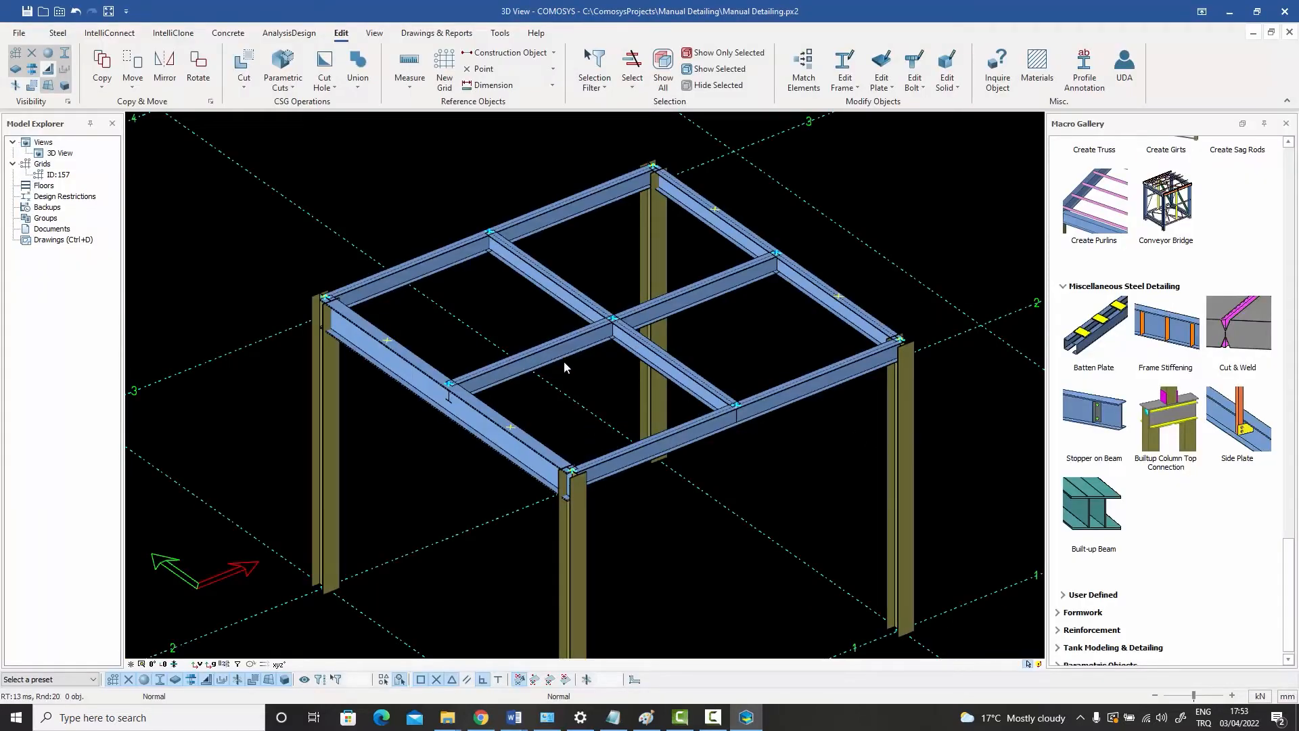
{"action": "middle_click_drag", "start_coordinate": [492, 360], "coordinate": [546, 331]}
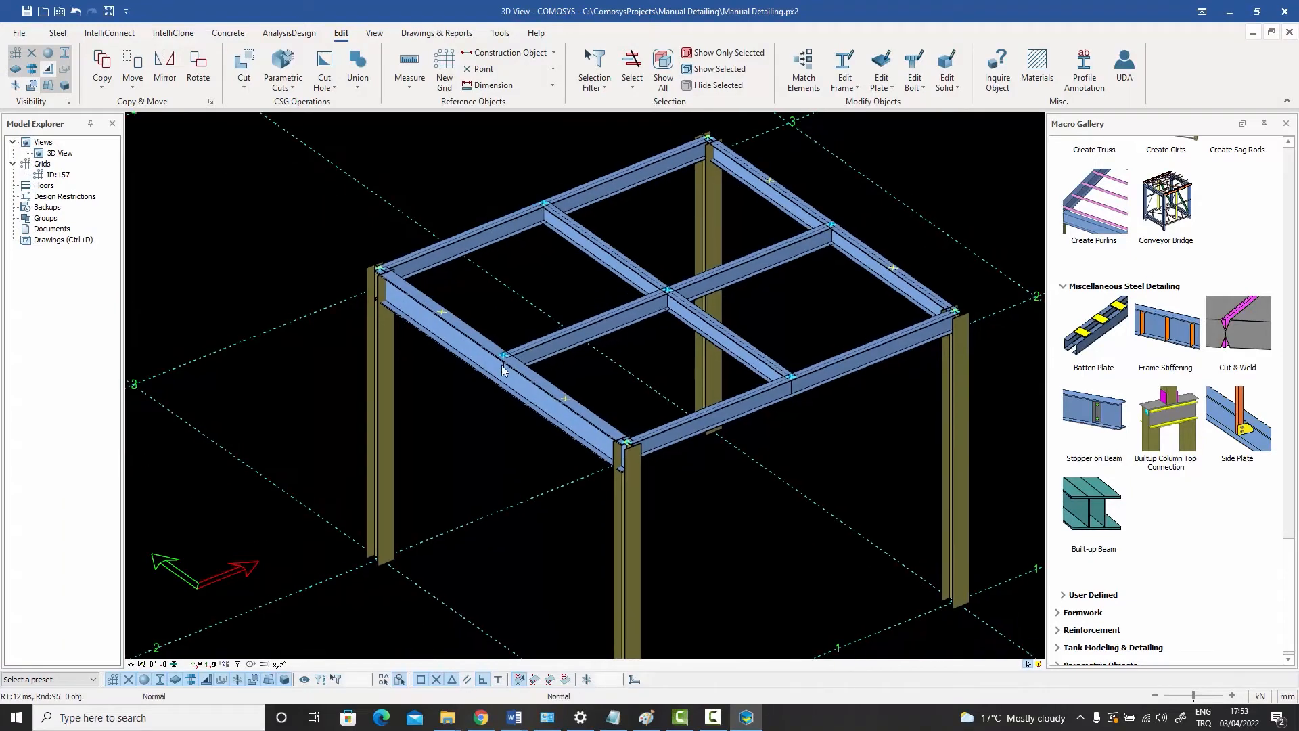
{"action": "left_click", "coordinate": [464, 347]}
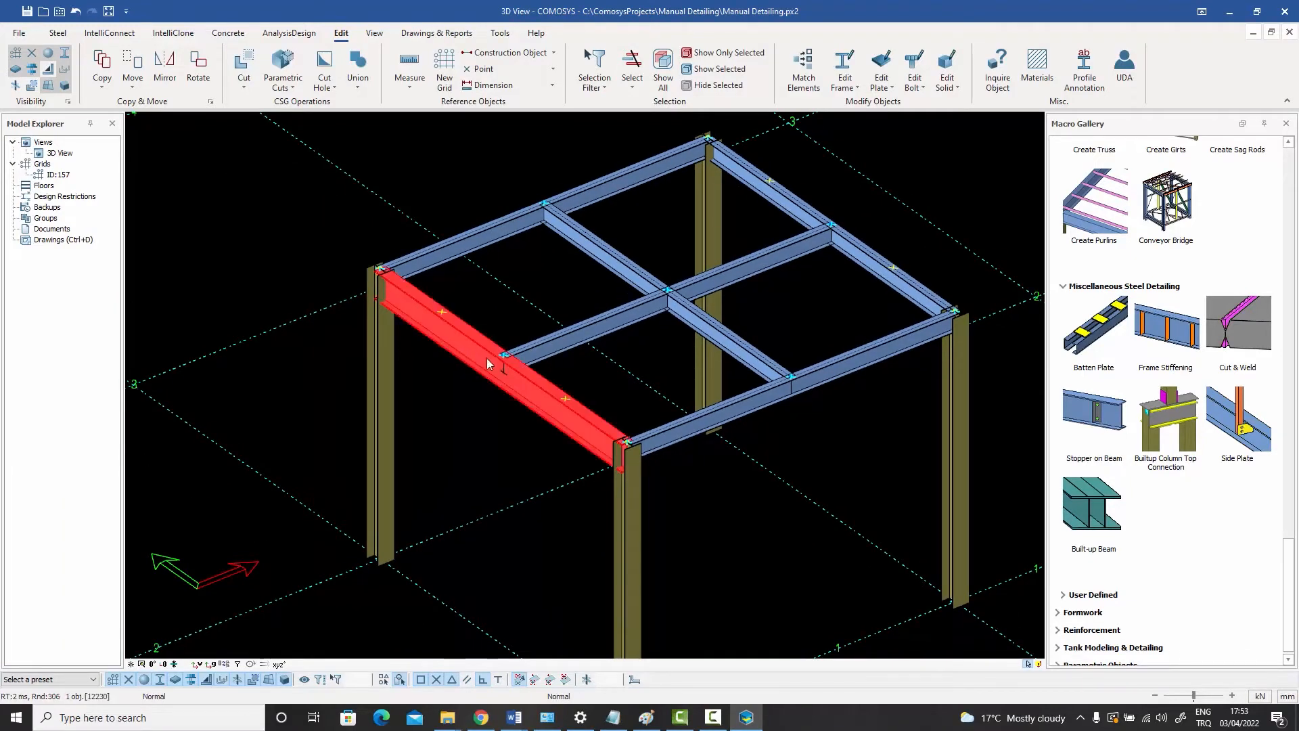
{"action": "left_click", "coordinate": [491, 317]}
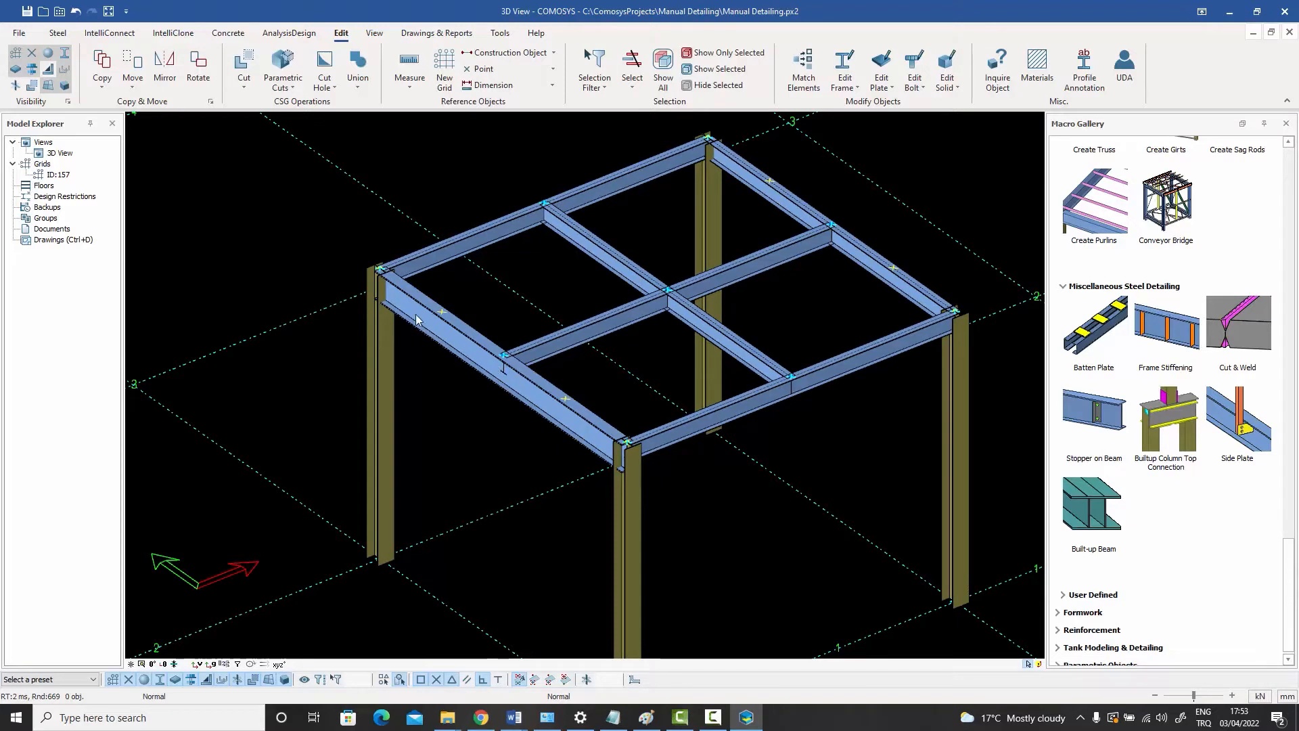
{"action": "left_click", "coordinate": [456, 344]}
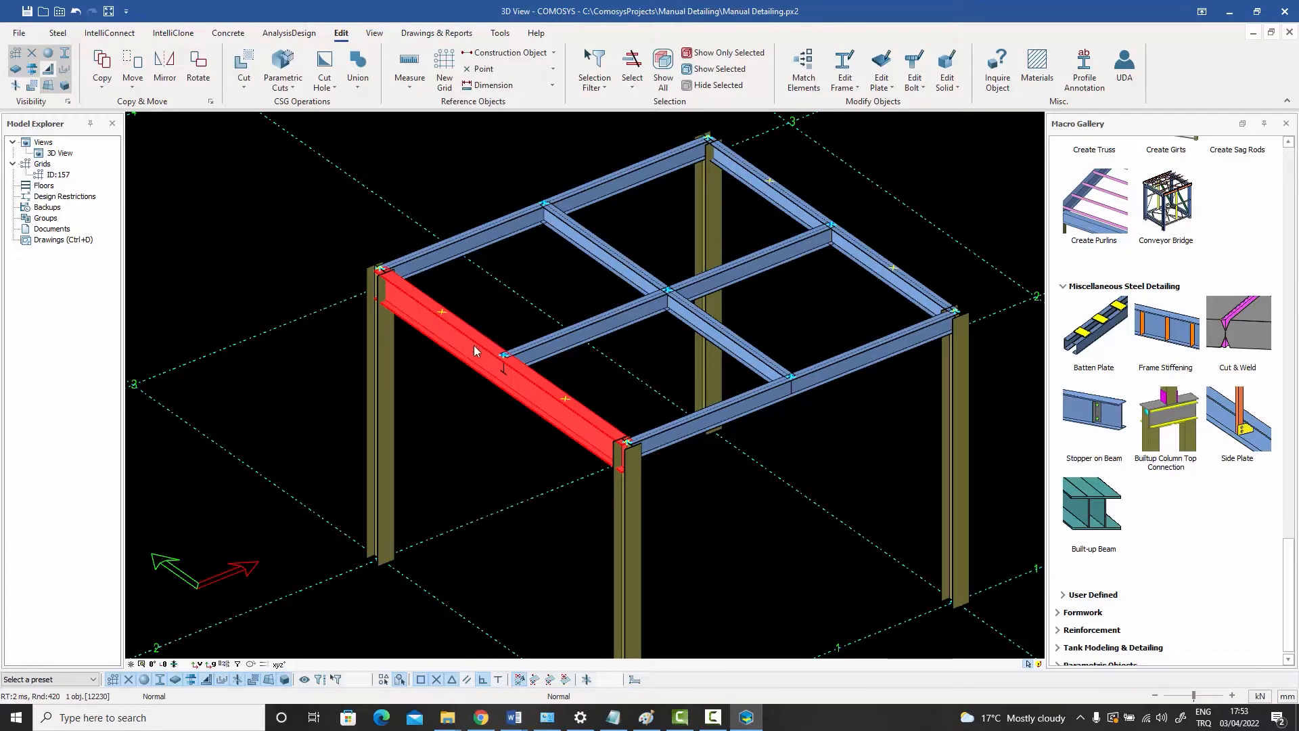
{"action": "left_click", "coordinate": [473, 385]}
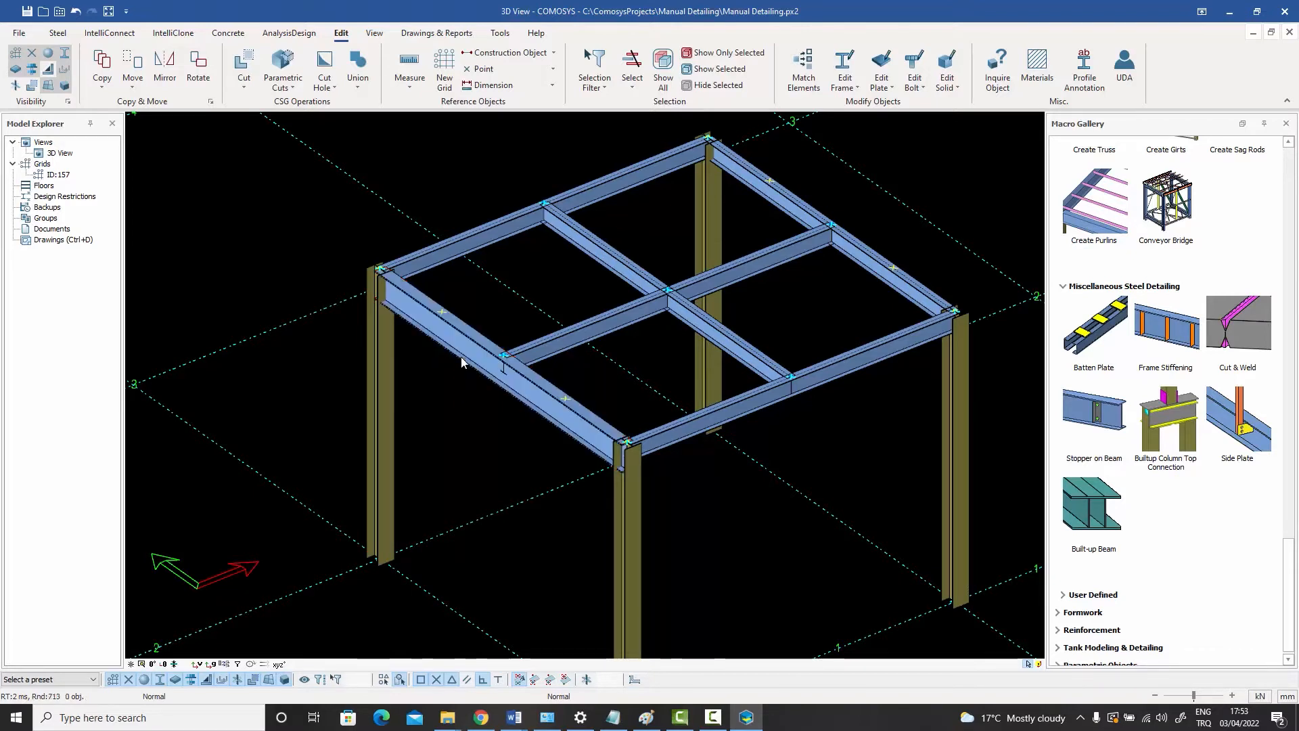
Create a U-shaped built-up beam through the opposite edge beams' model points, offsetting both ends 1000 mm outward and the middle point by dx1500
{"action": "left_click", "coordinate": [587, 237]}
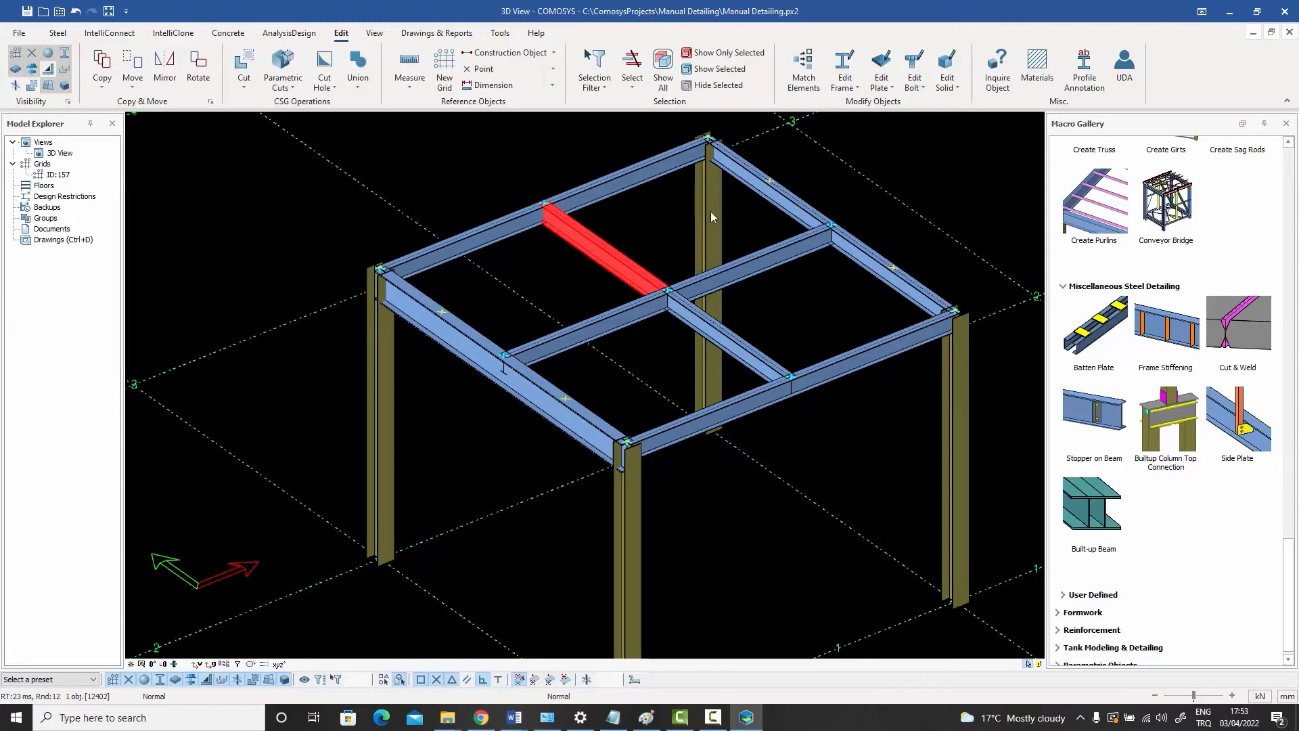
{"action": "middle_click_drag", "start_coordinate": [557, 275], "coordinate": [484, 299]}
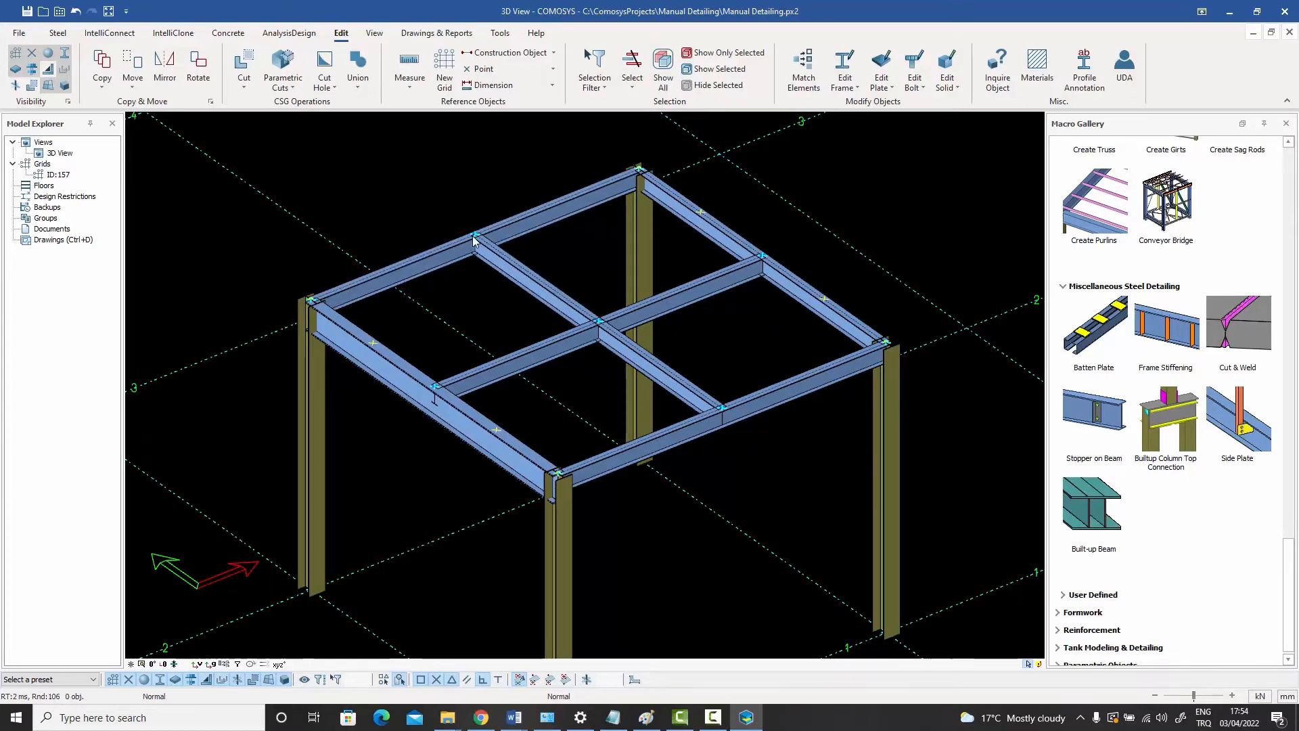
{"action": "scroll", "coordinate": [497, 263], "scroll_direction": "up", "scroll_amount": 1}
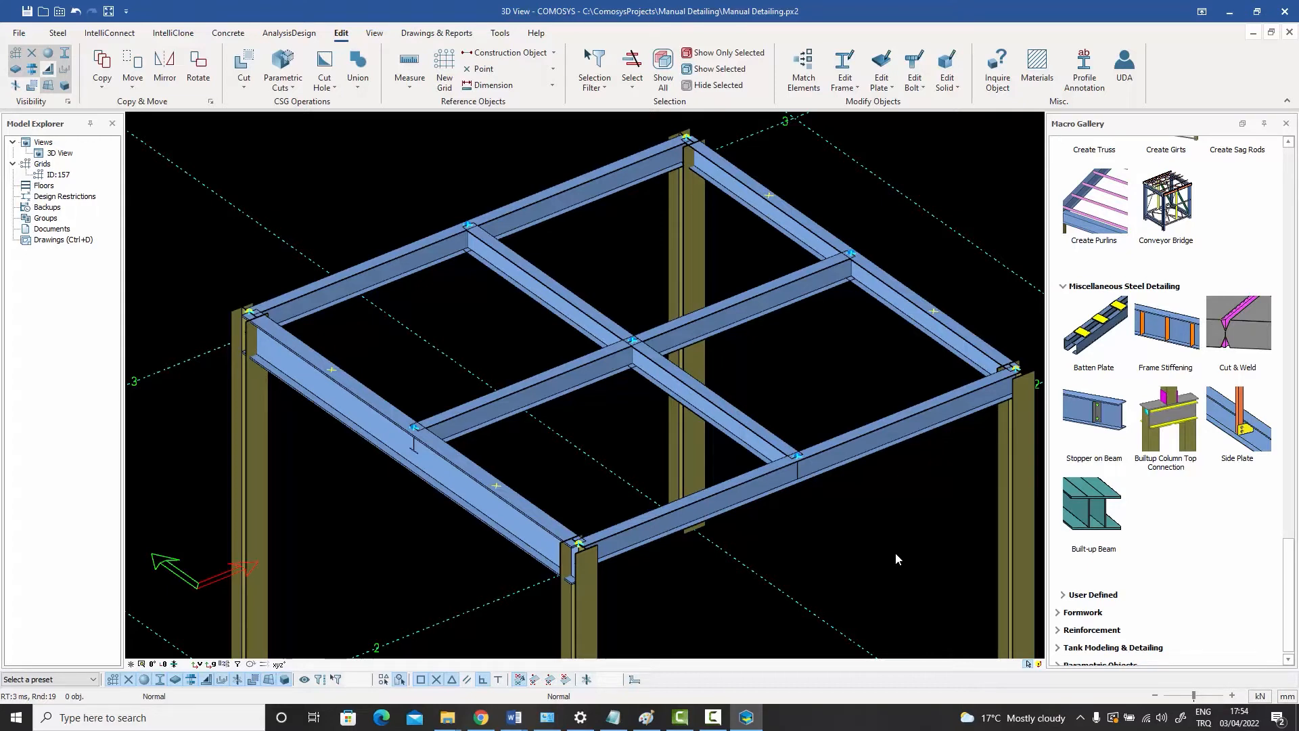
{"action": "left_click", "coordinate": [1088, 551]}
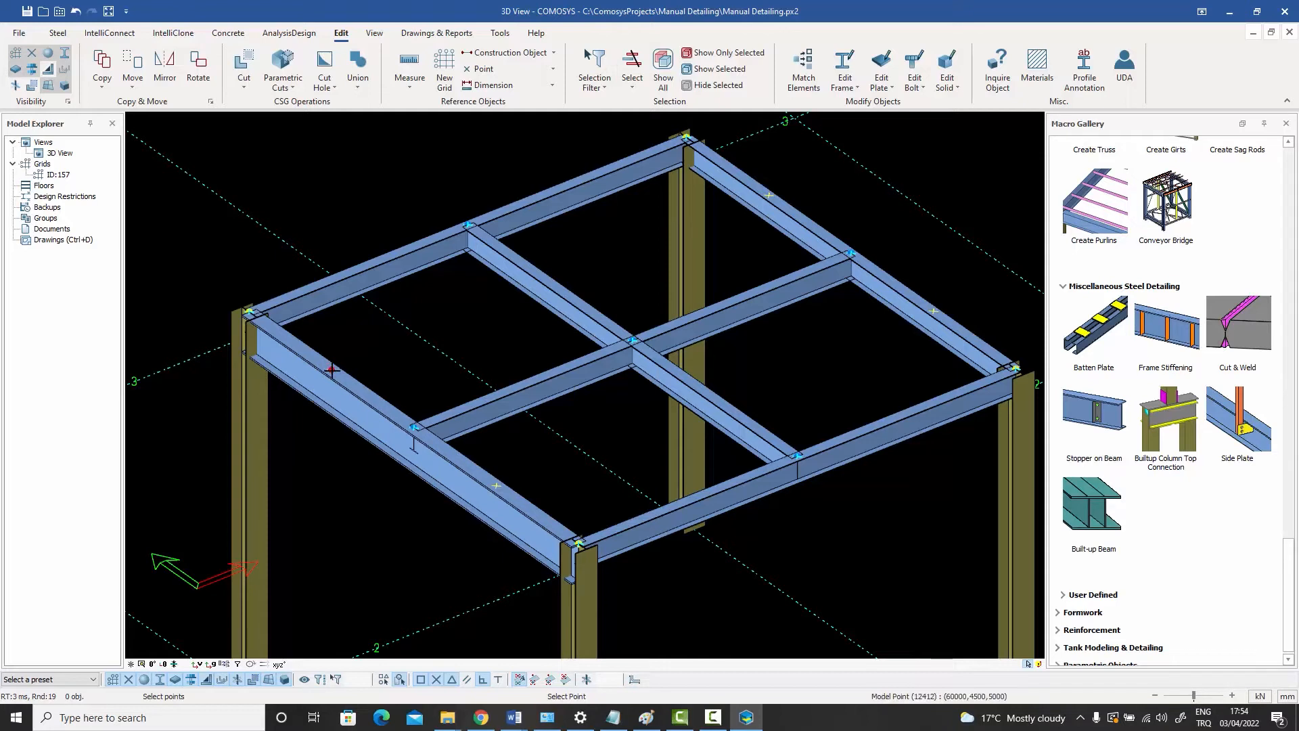
{"action": "key", "text": "space"}
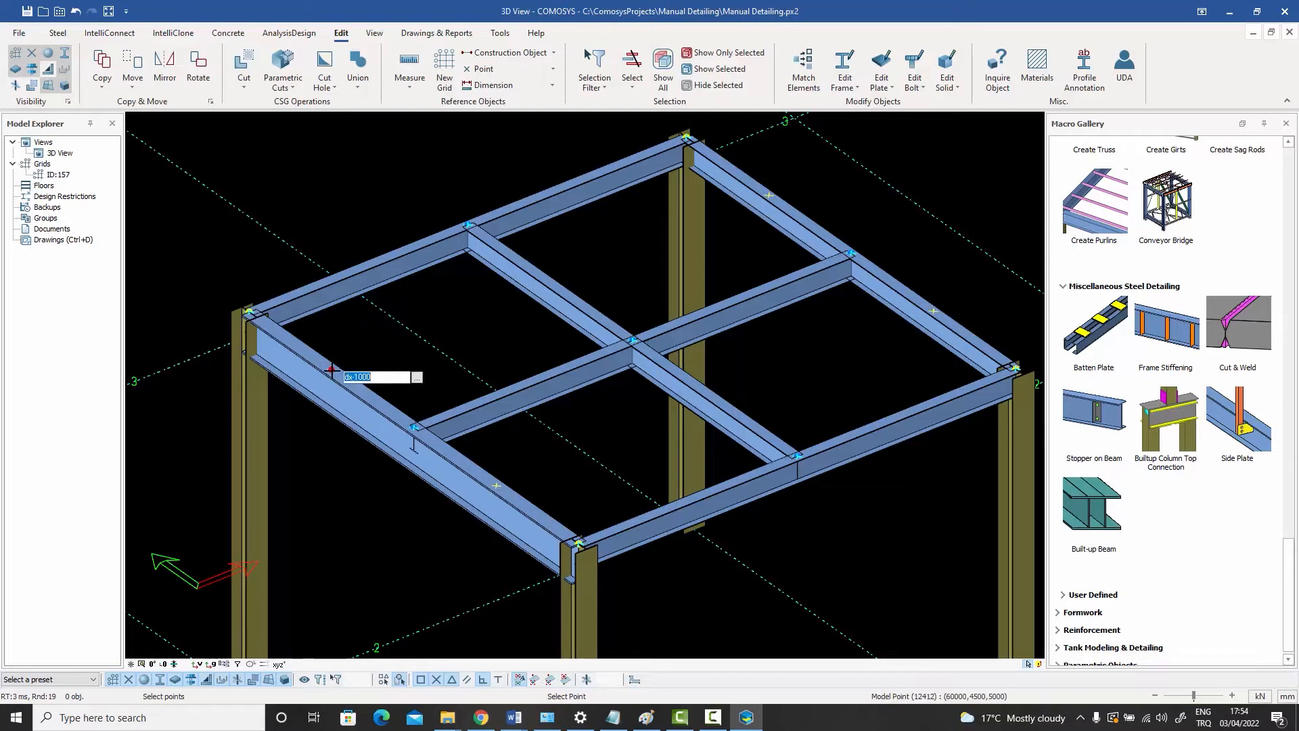
{"action": "key", "text": "Escape"}
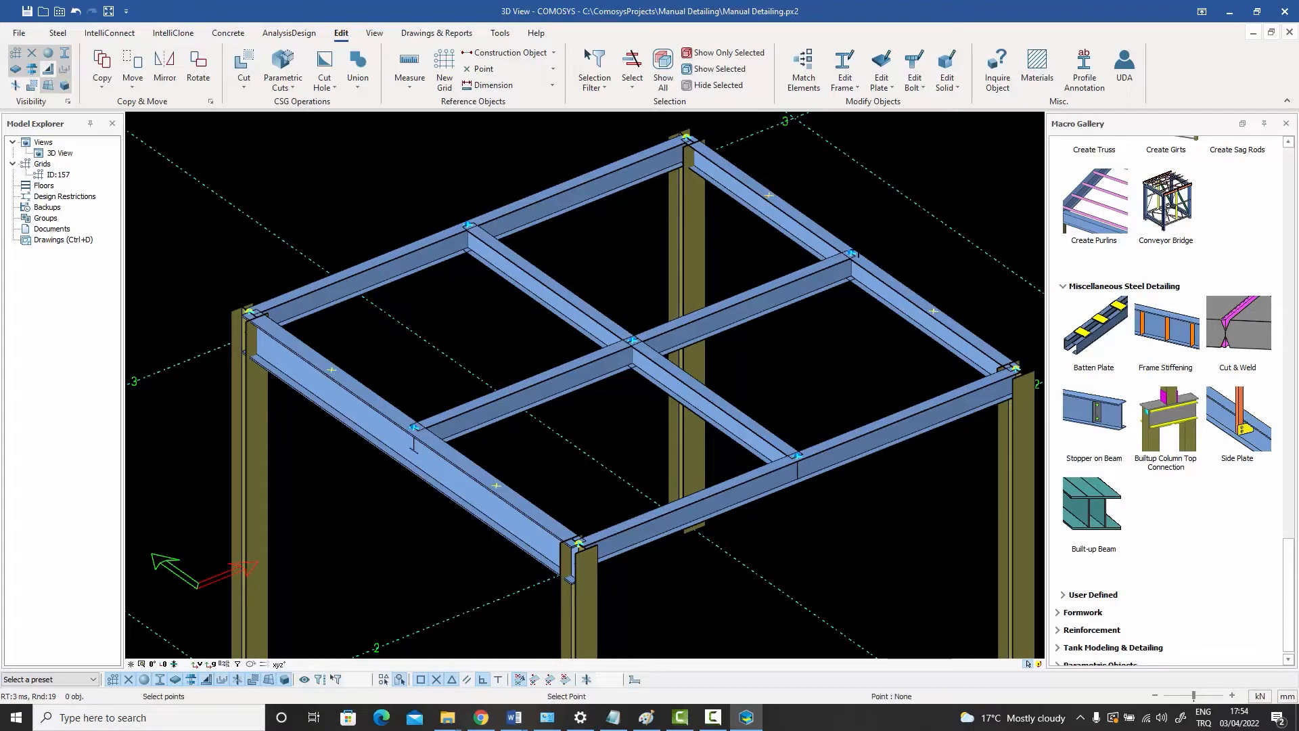
{"action": "left_click", "coordinate": [852, 253]}
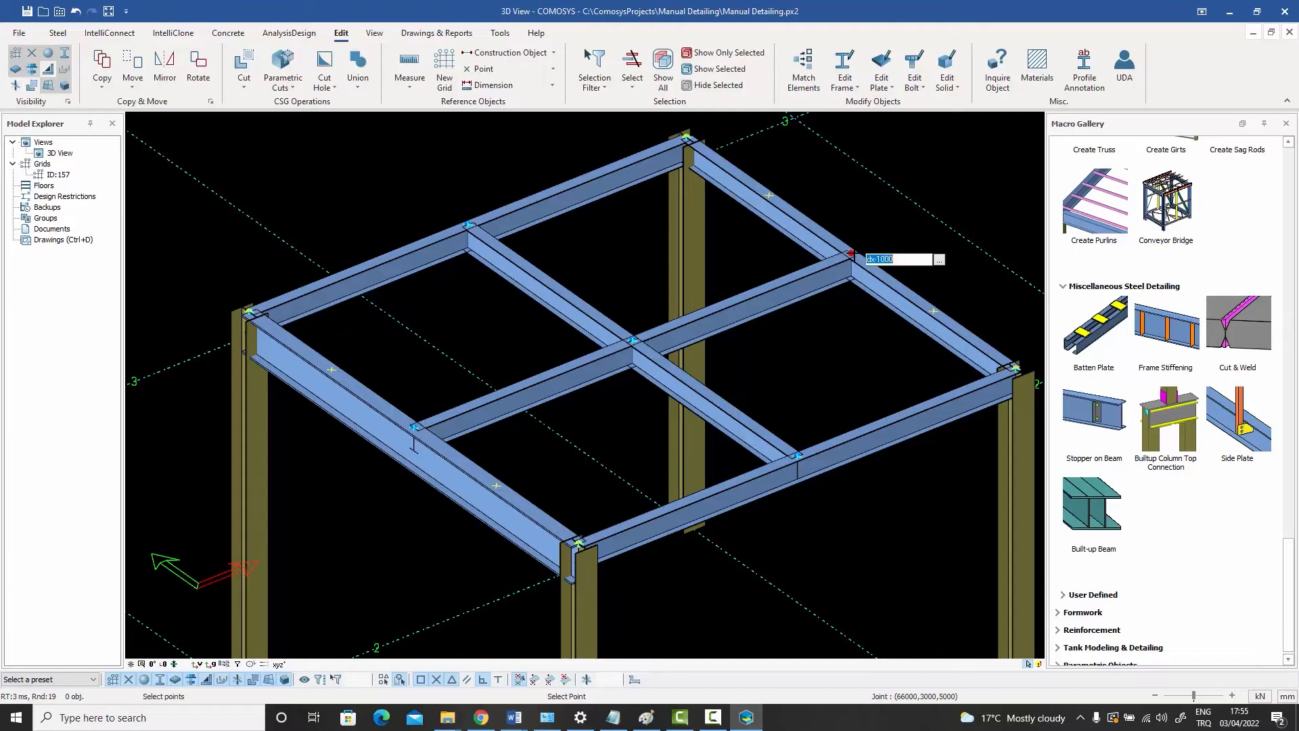
{"action": "type", "text": "dx15"}
{"action": "key", "text": "Return"}
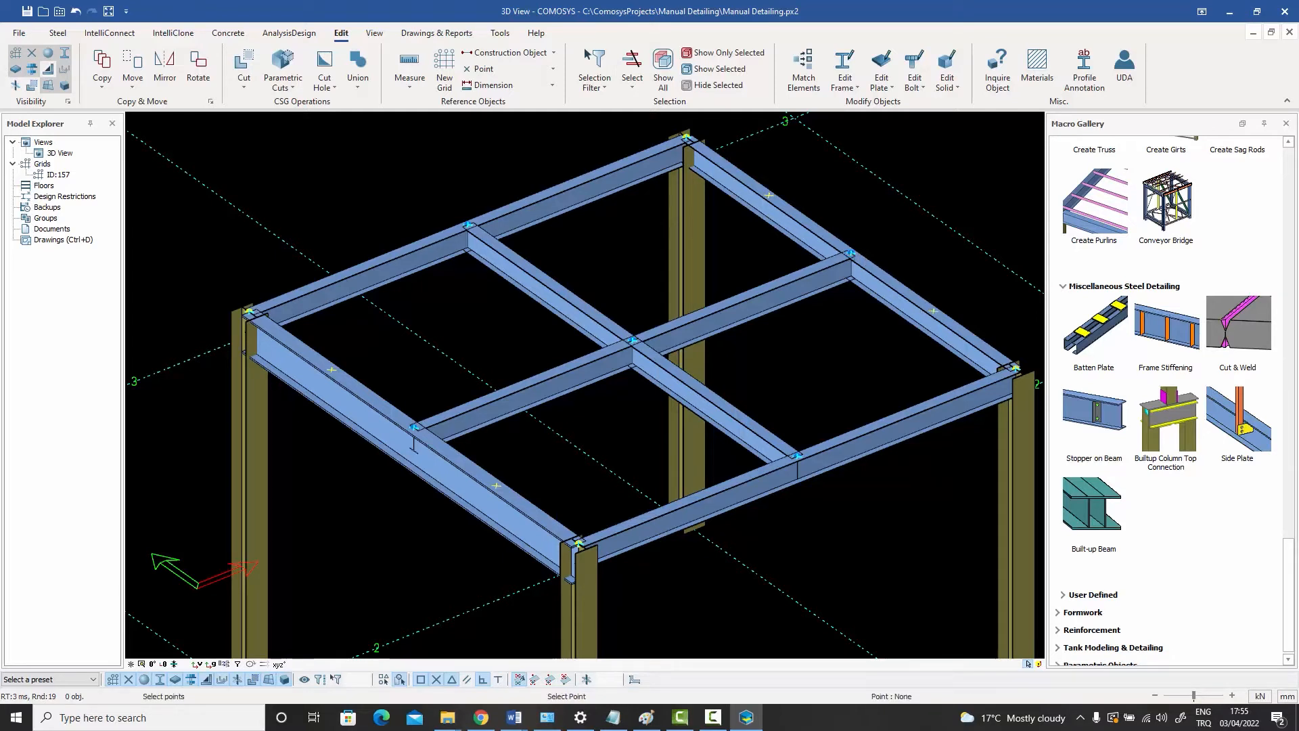
{"action": "left_click", "coordinate": [496, 485]}
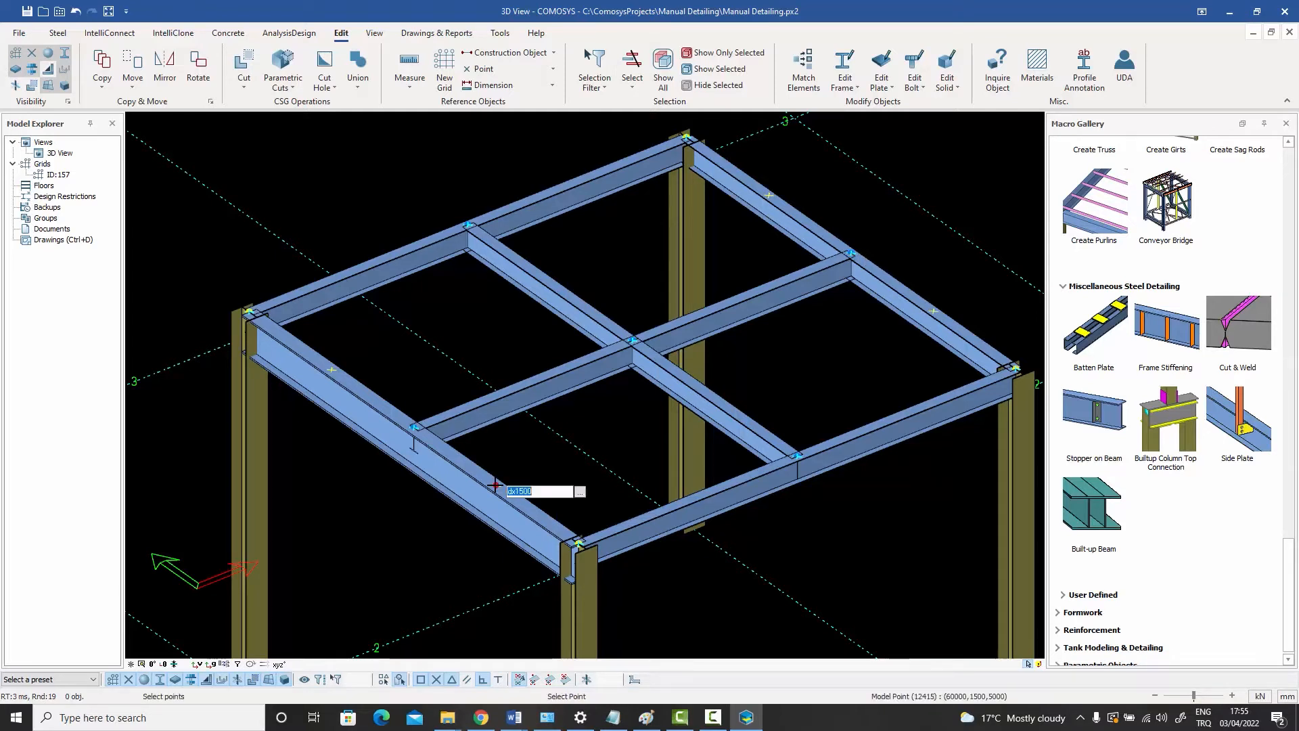
{"action": "type", "text": "dx"}
{"action": "key", "text": "Return"}
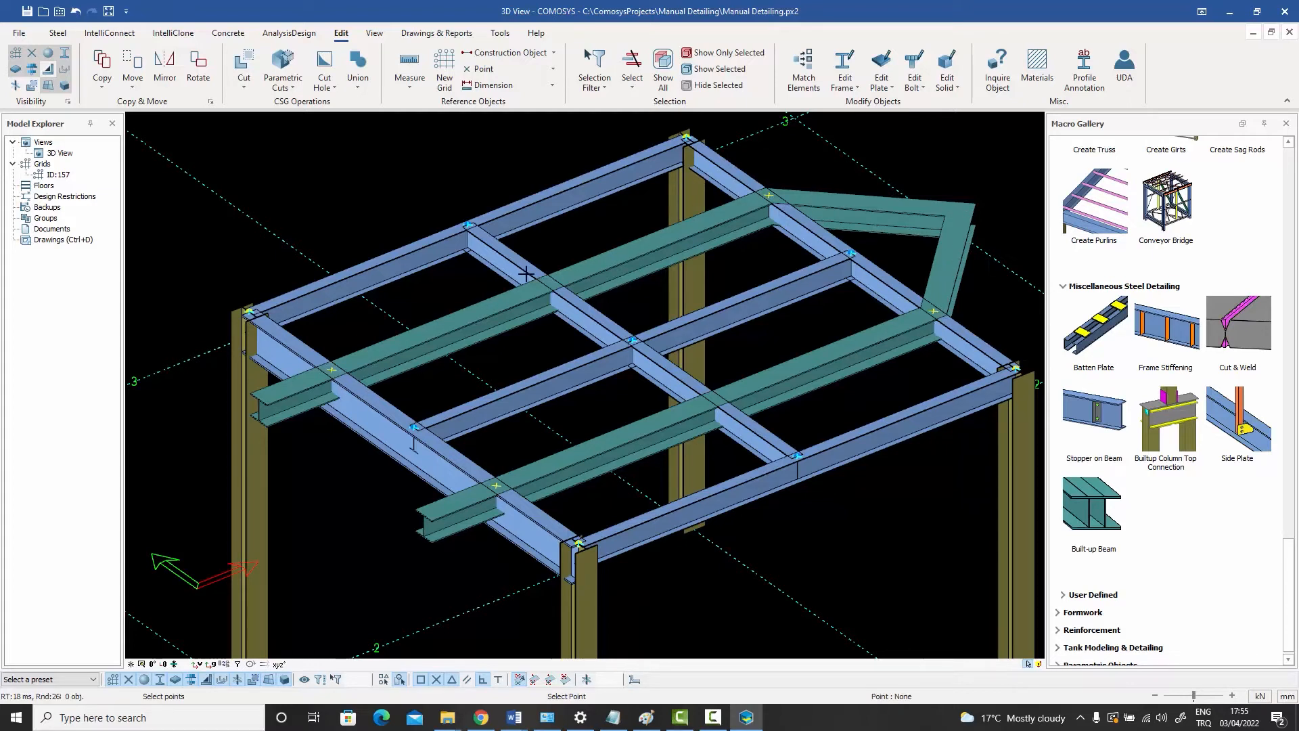
{"action": "key", "text": "Escape"}
Round the built-up beam's pointed end into an arc by specifying point 3 as the arc point in its chamfer settings
{"action": "double_click", "coordinate": [861, 202]}
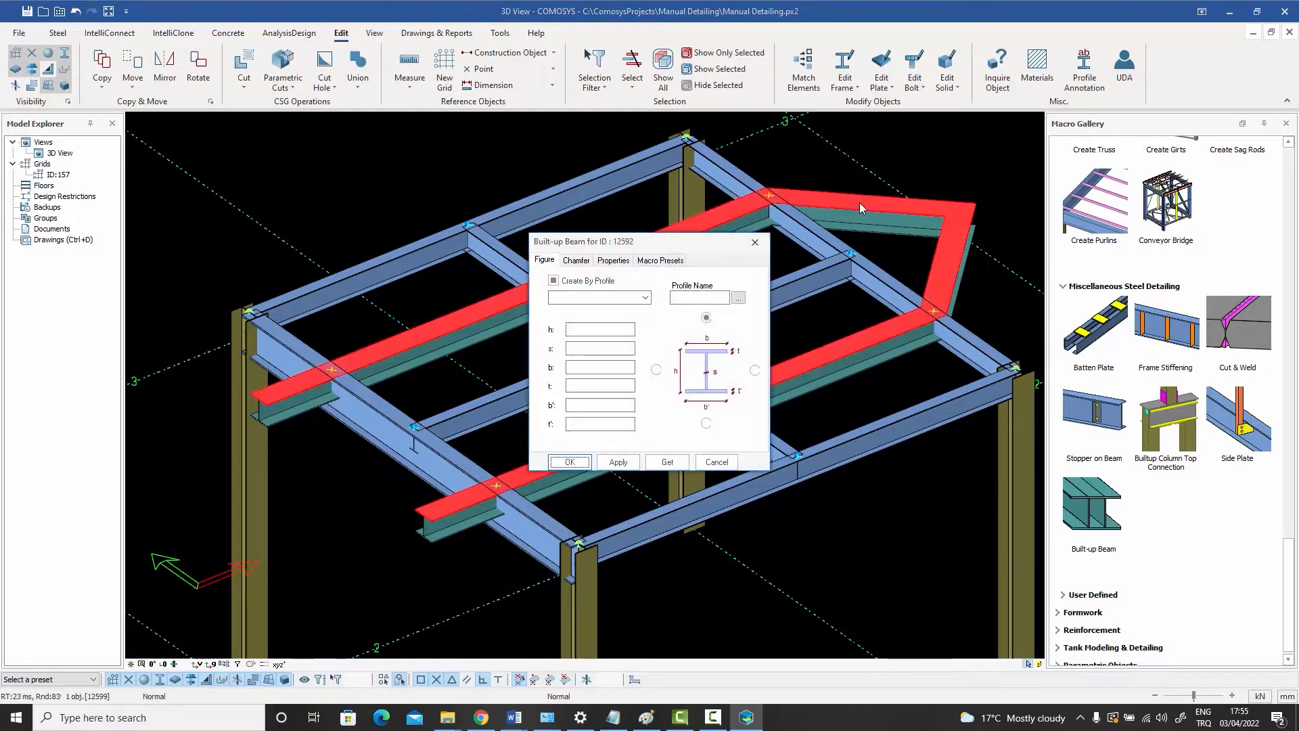
{"action": "left_click", "coordinate": [575, 261]}
{"action": "left_click_drag", "start_coordinate": [586, 242], "coordinate": [674, 340]}
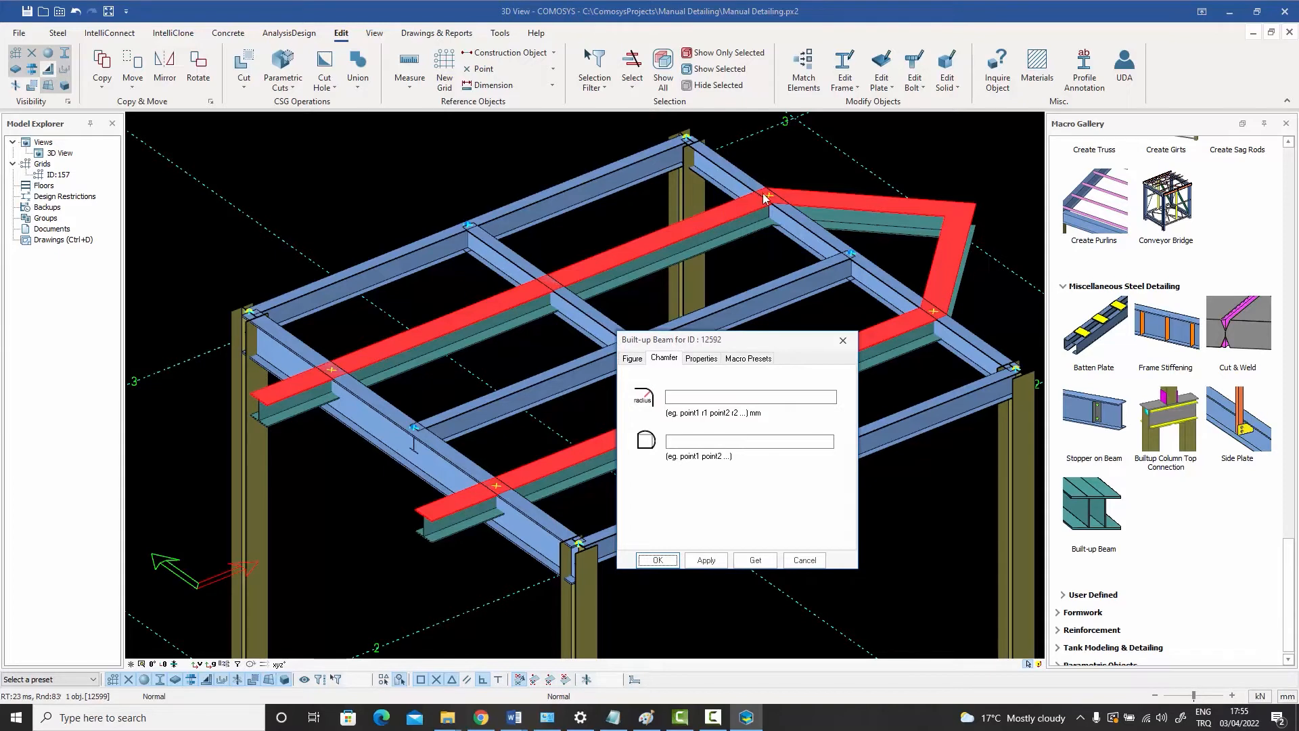
{"action": "left_click", "coordinate": [681, 442]}
{"action": "type", "text": "3"}
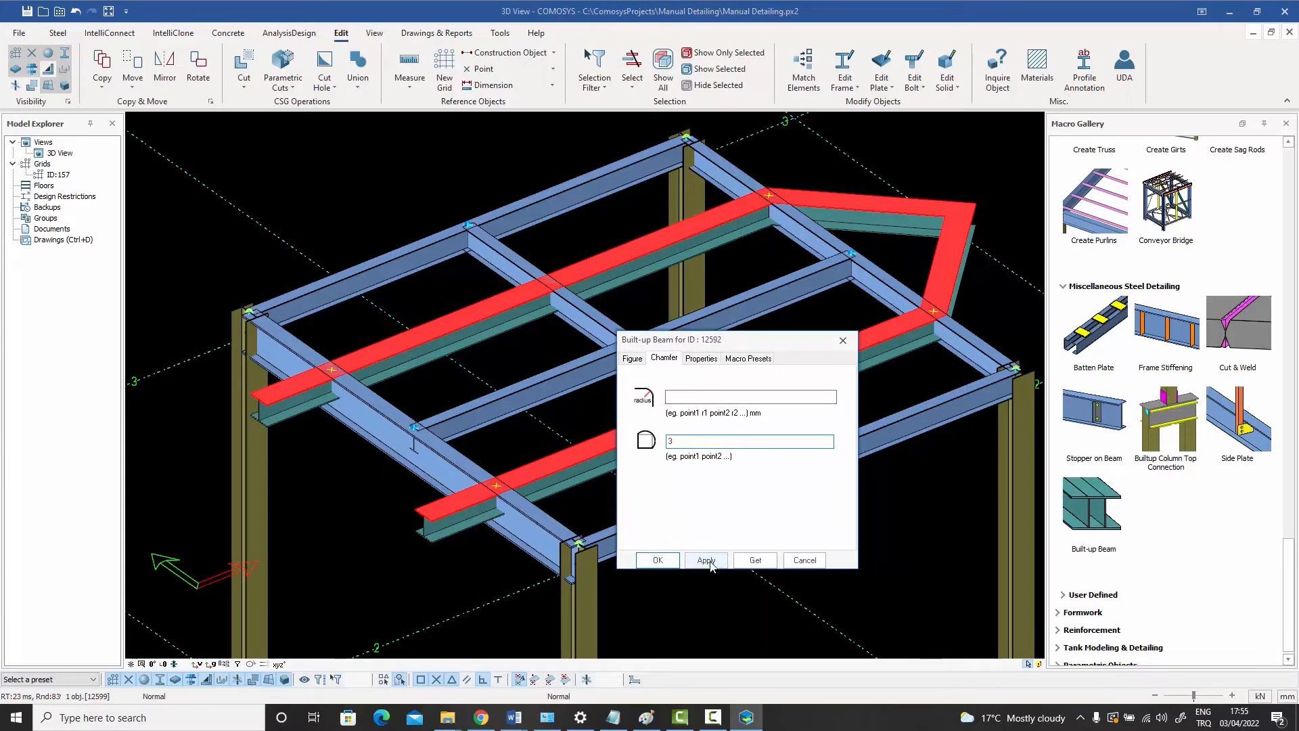
{"action": "left_click", "coordinate": [706, 561]}
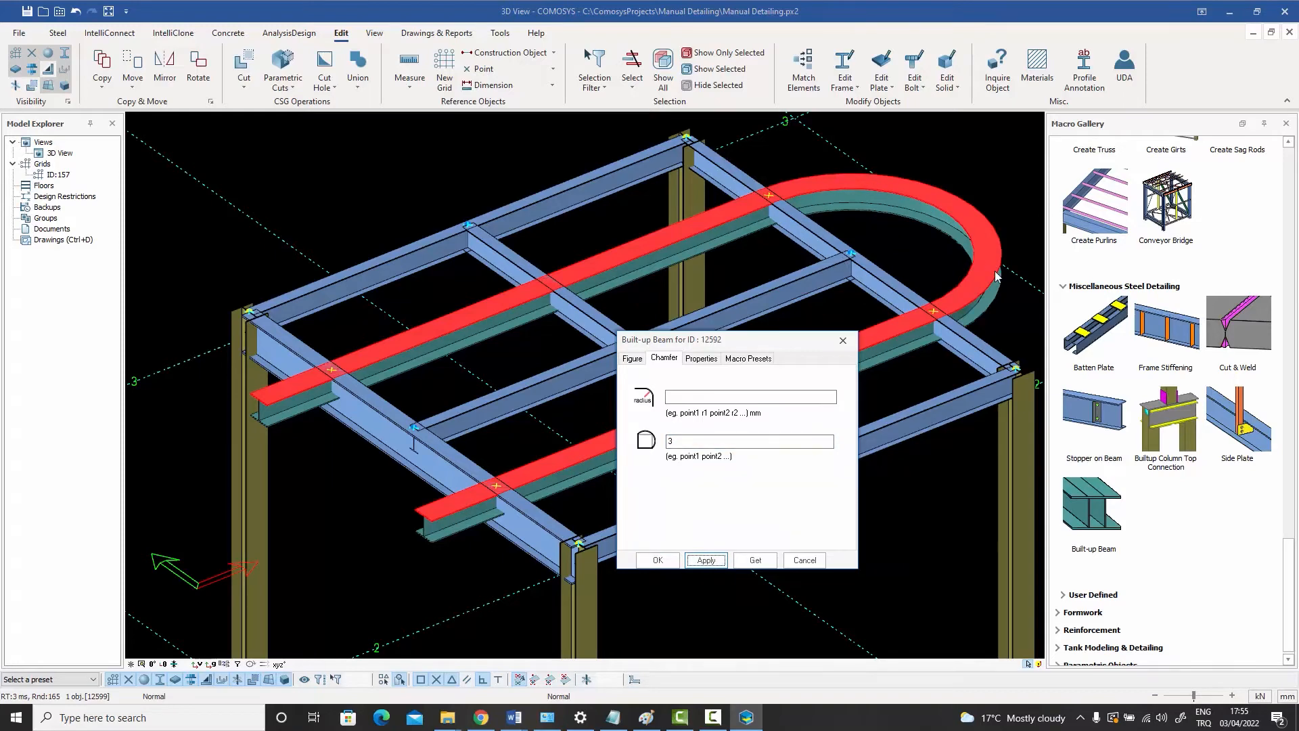
{"action": "left_click", "coordinate": [805, 561]}
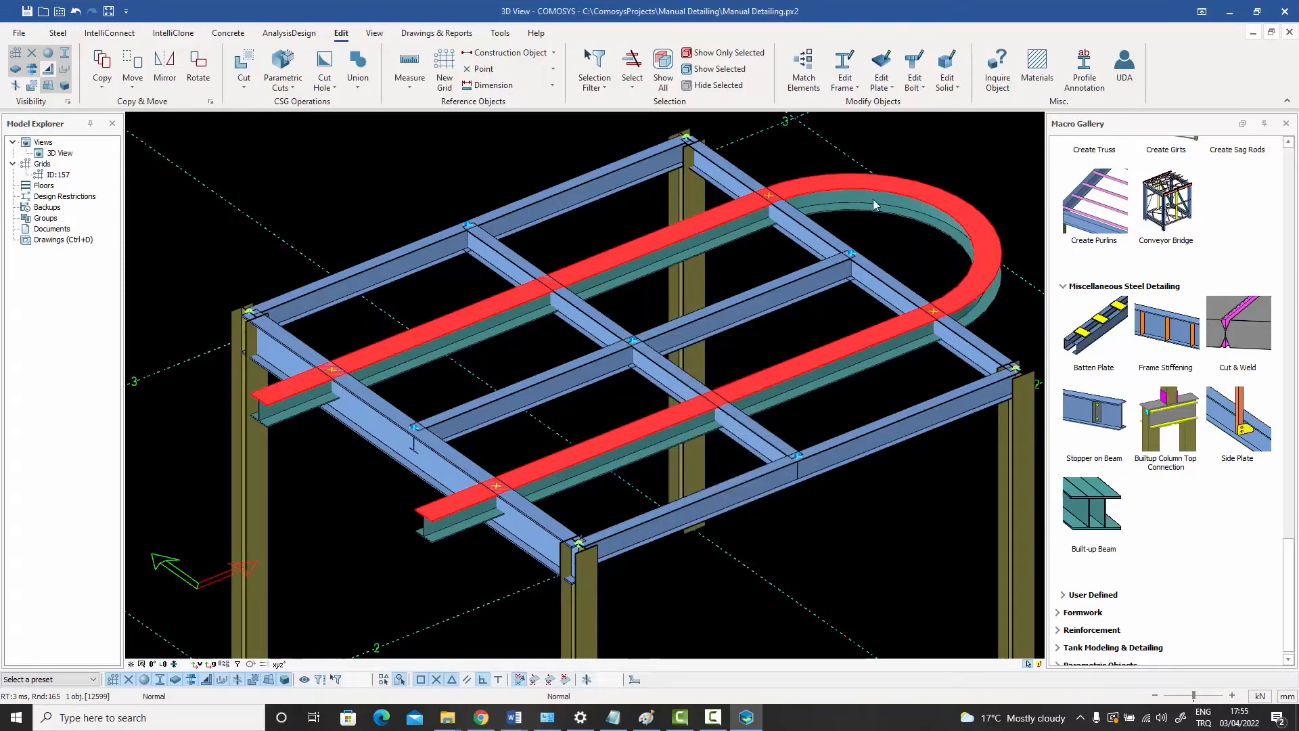
Move the built-up beam linearly by -500 mm in Z
{"action": "right_click", "coordinate": [870, 188]}
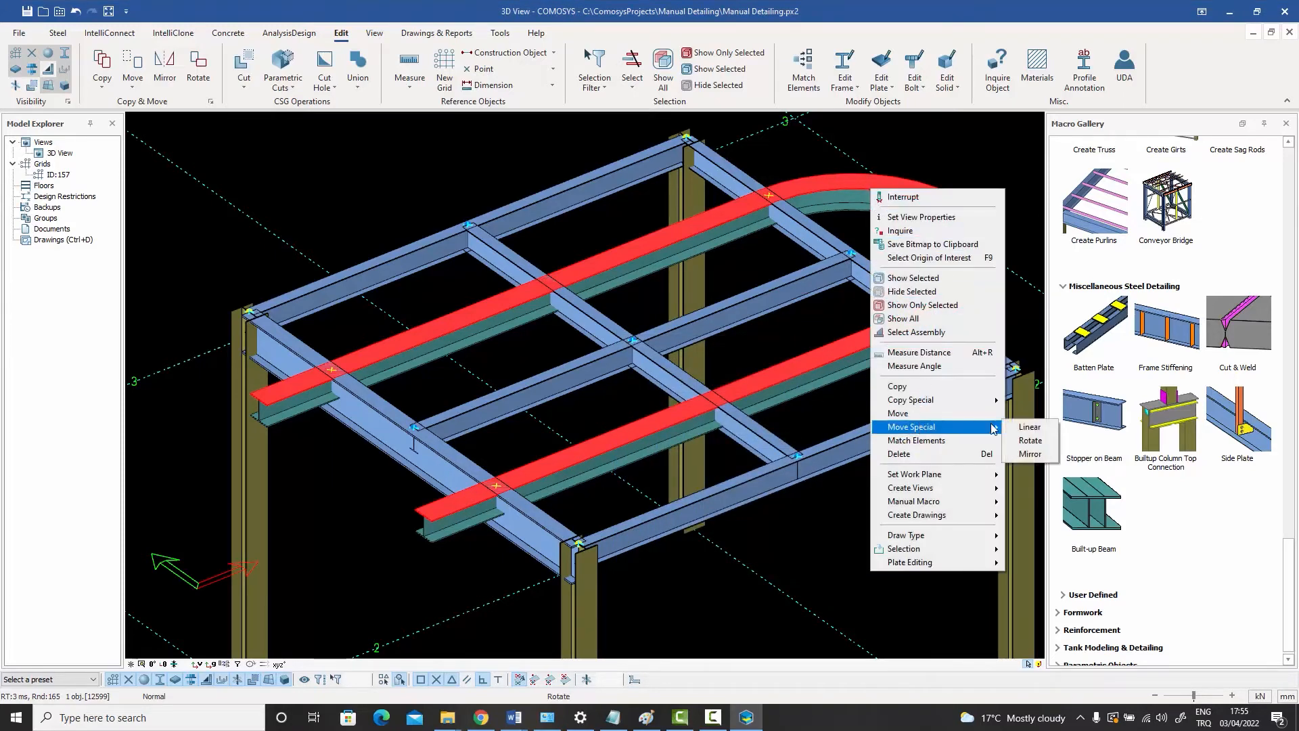
{"action": "left_click", "coordinate": [1029, 426]}
{"action": "left_click", "coordinate": [169, 153]}
{"action": "type", "text": "-500"}
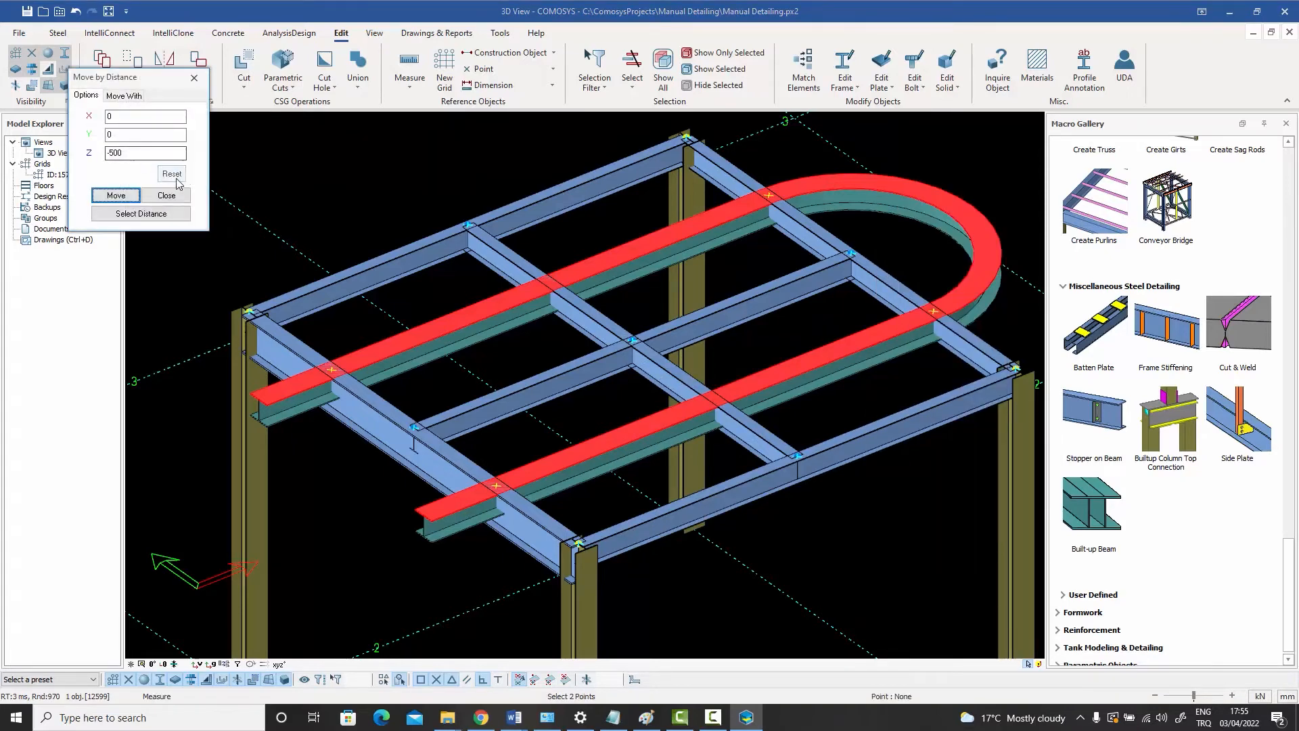
{"action": "left_click", "coordinate": [119, 198]}
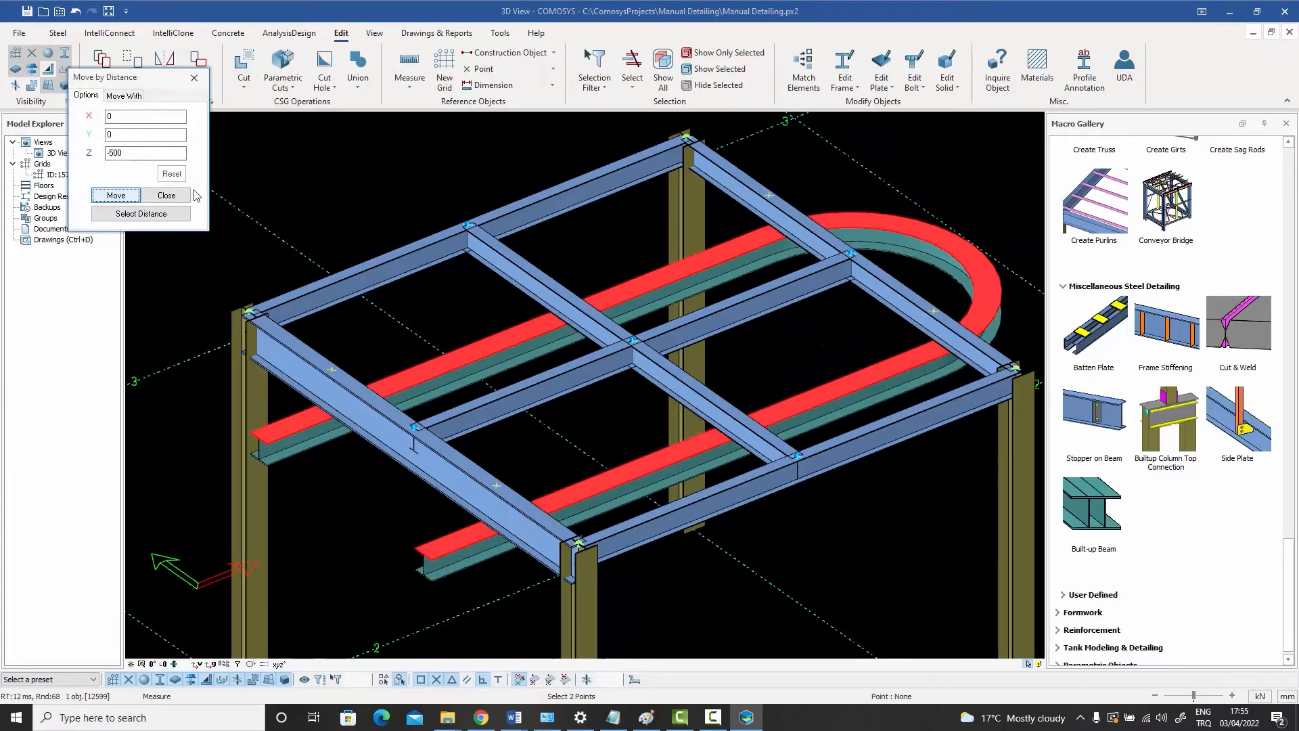
{"action": "left_click", "coordinate": [169, 201]}
Examine the built-up beam's open end, checking its bottom flange, web and top flange plates individually
{"action": "middle_click_drag", "start_coordinate": [368, 306], "coordinate": [412, 210]}
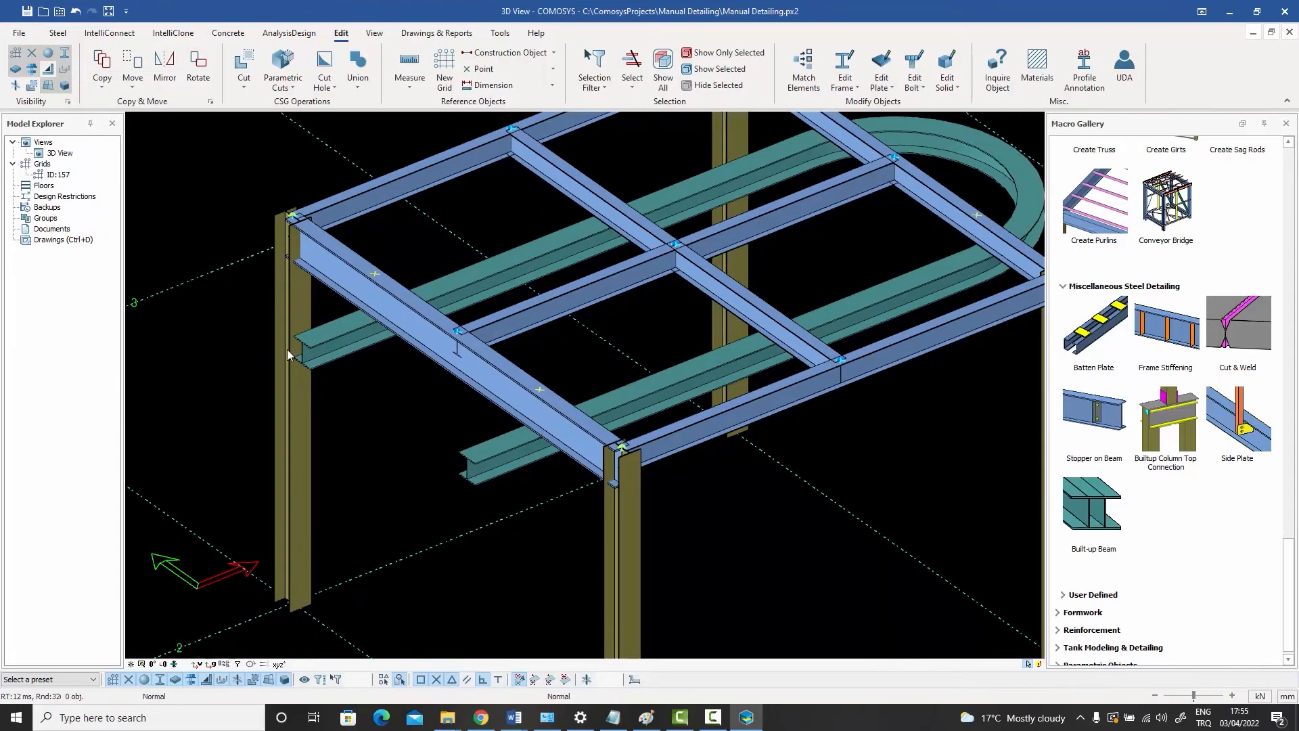
{"action": "scroll", "coordinate": [287, 349], "scroll_direction": "up", "scroll_amount": 5}
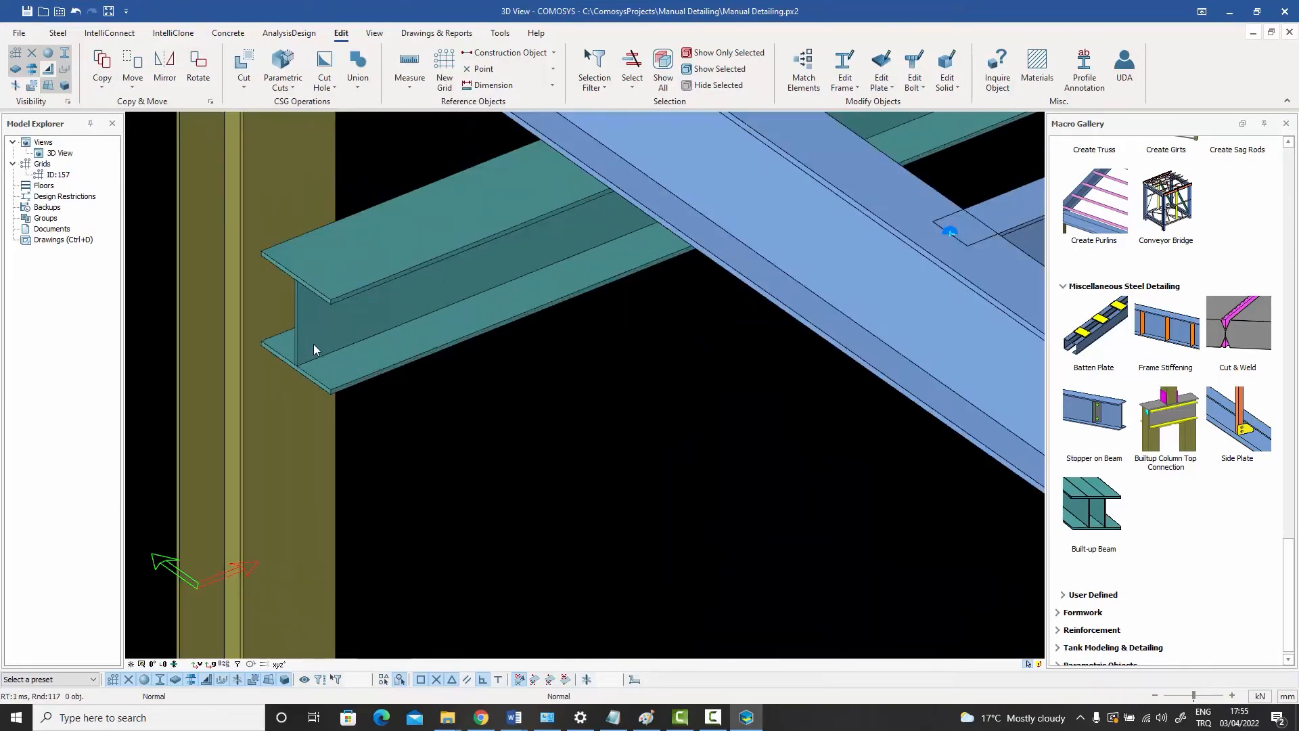
{"action": "left_click", "coordinate": [322, 387]}
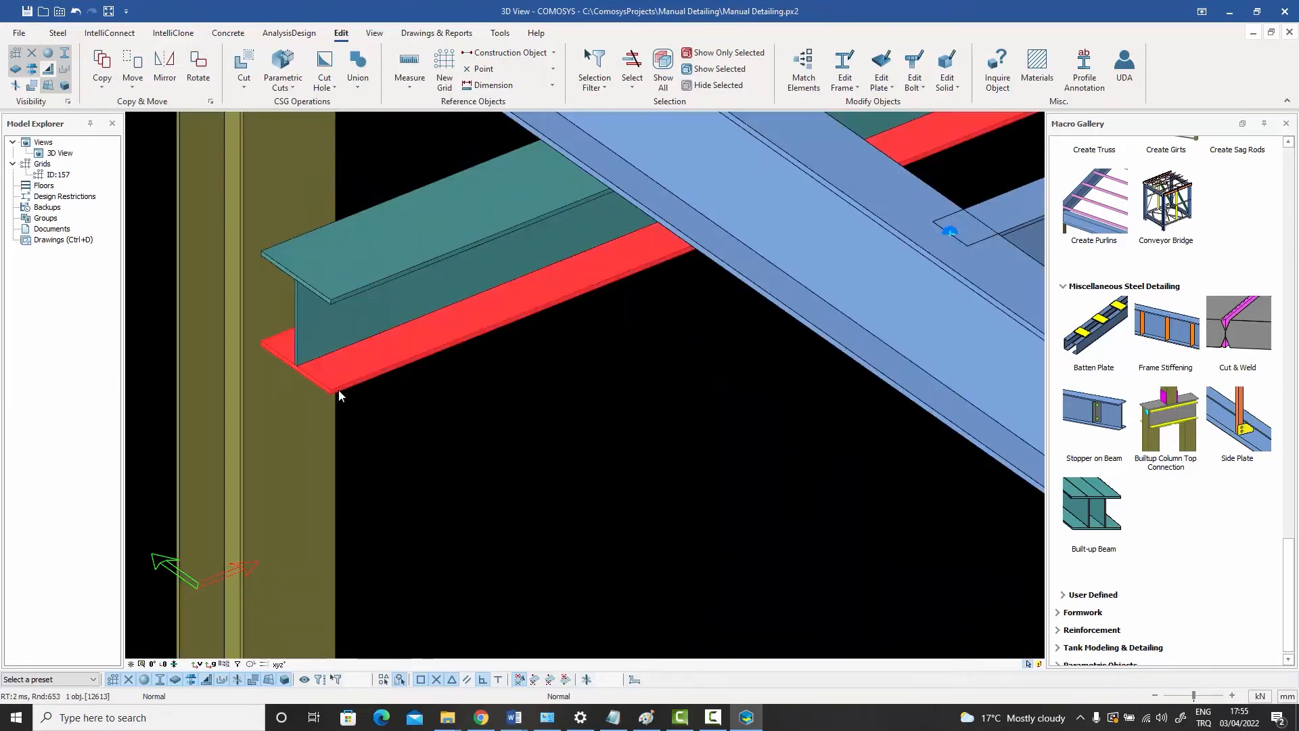
{"action": "left_click", "coordinate": [373, 400]}
{"action": "left_click", "coordinate": [301, 322]}
{"action": "left_click", "coordinate": [391, 407]}
{"action": "left_click", "coordinate": [338, 276]}
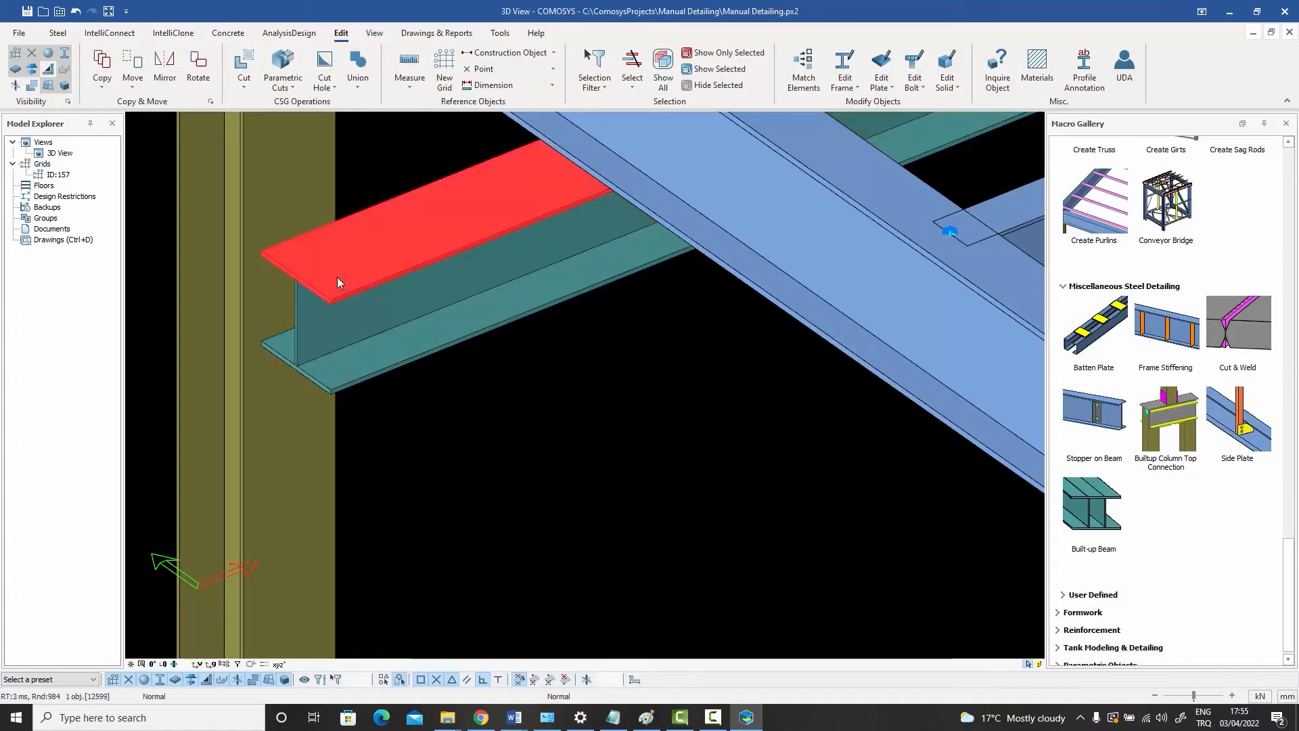
{"action": "left_click", "coordinate": [440, 400]}
Examine the whole curved built-up beam alongside the deep edge beam modelled as a single profile
{"action": "scroll", "coordinate": [410, 338], "scroll_direction": "down", "scroll_amount": 5}
{"action": "scroll", "coordinate": [383, 316], "scroll_direction": "down", "scroll_amount": 3}
{"action": "middle_click_drag", "start_coordinate": [459, 341], "coordinate": [377, 362]}
{"action": "scroll", "coordinate": [826, 252], "scroll_direction": "up", "scroll_amount": 4}
{"action": "scroll", "coordinate": [826, 253], "scroll_direction": "down", "scroll_amount": 3}
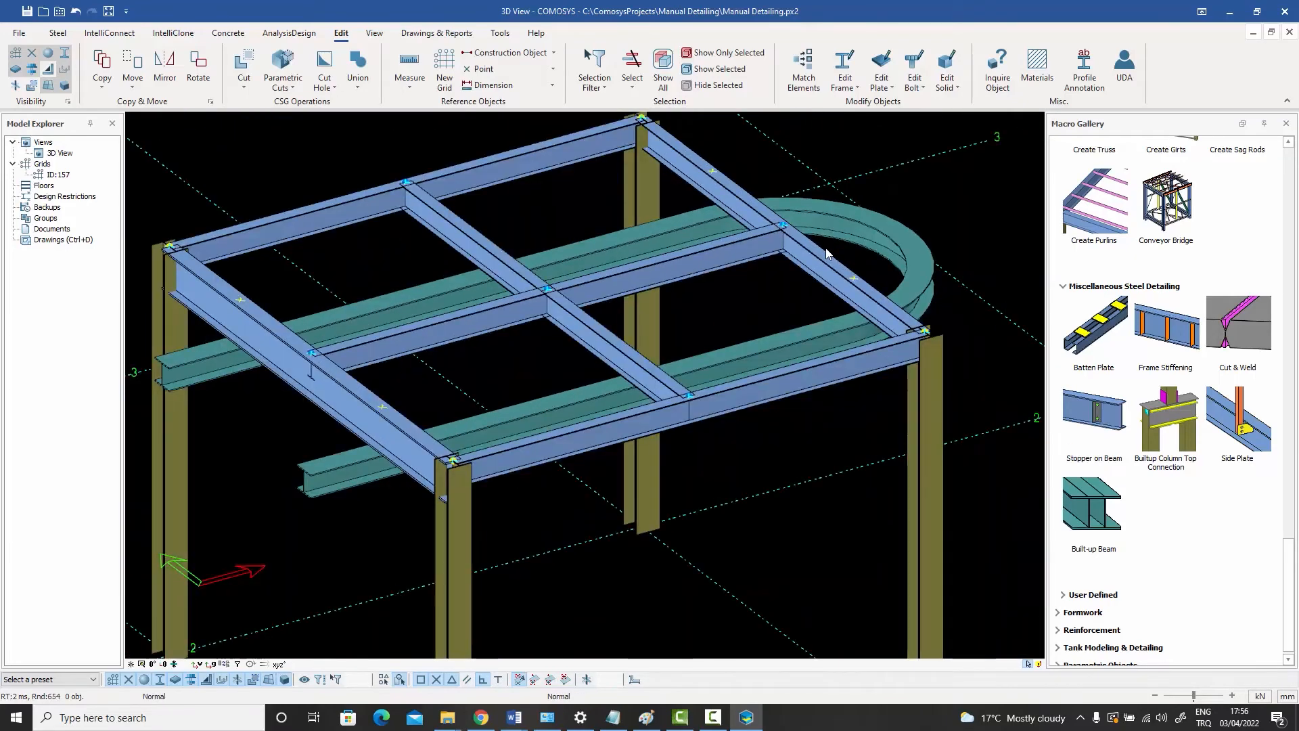
{"action": "left_click", "coordinate": [256, 331]}
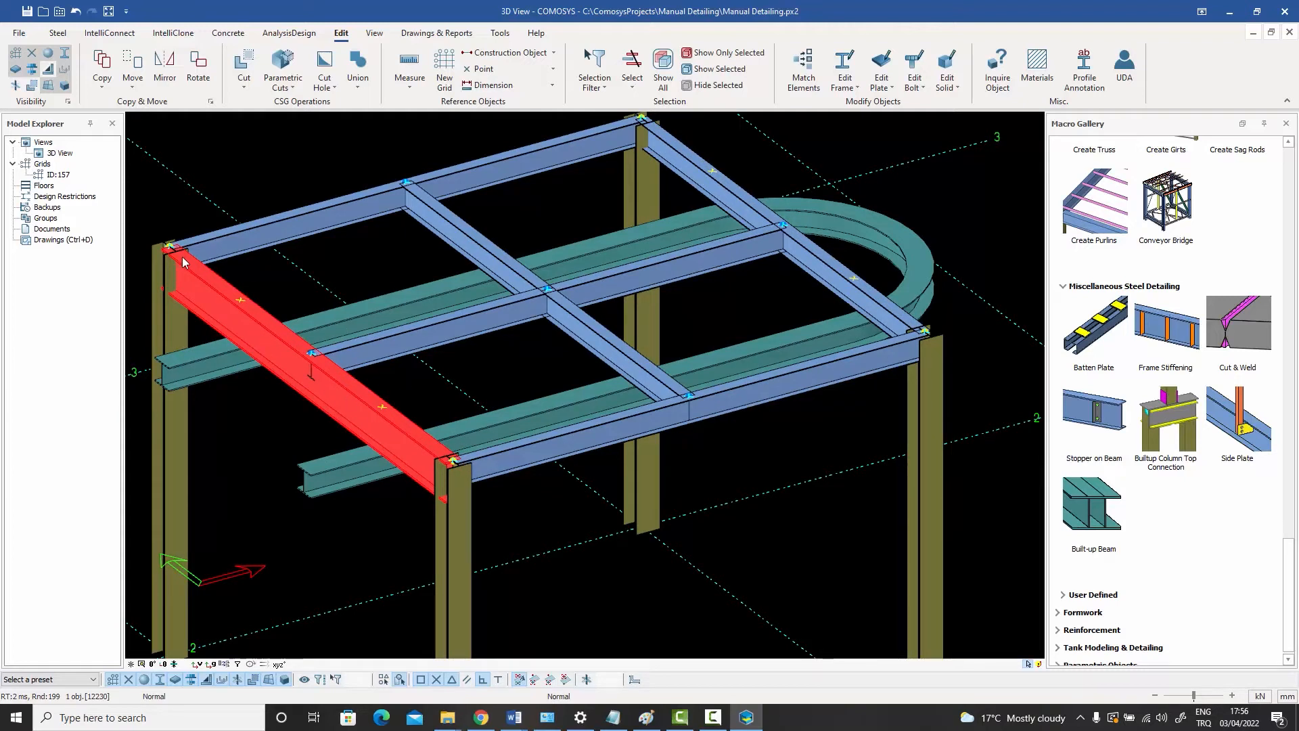
{"action": "scroll", "coordinate": [366, 345], "scroll_direction": "up", "scroll_amount": 1}
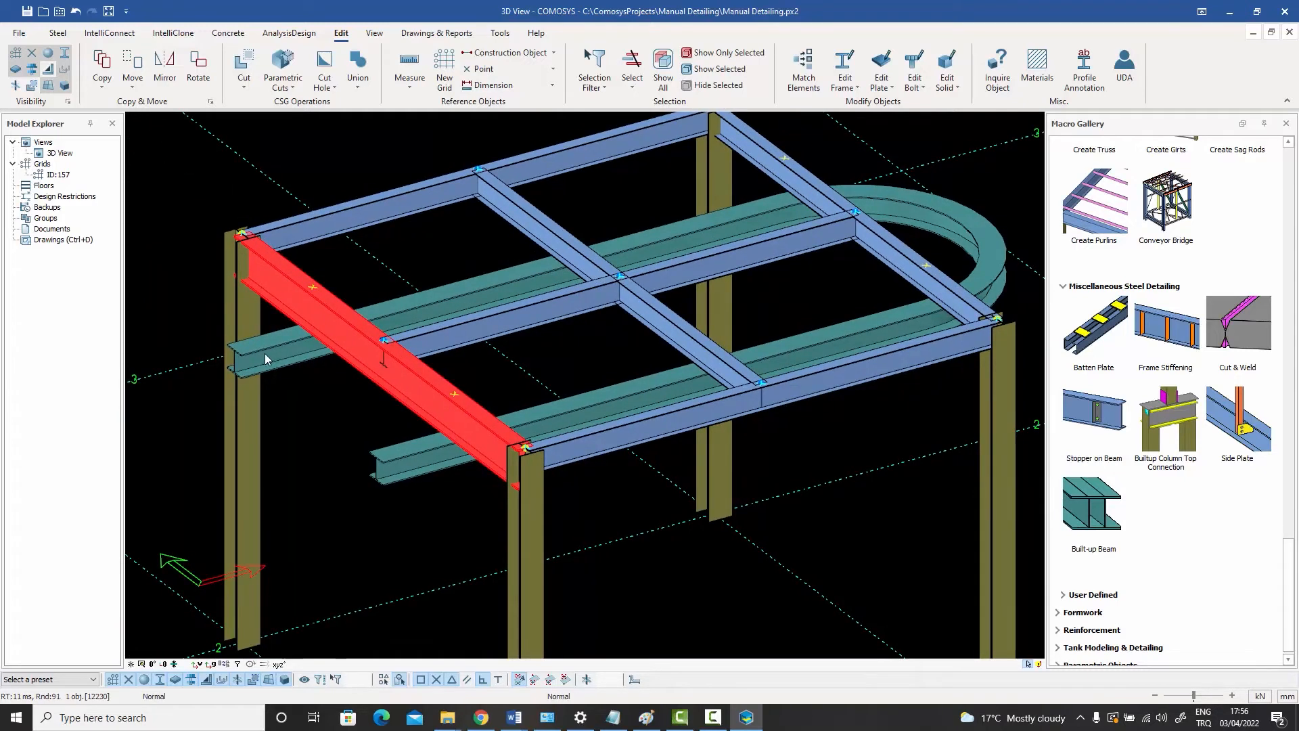
{"action": "scroll", "coordinate": [258, 364], "scroll_direction": "up", "scroll_amount": 3}
{"action": "scroll", "coordinate": [259, 363], "scroll_direction": "down", "scroll_amount": 3}
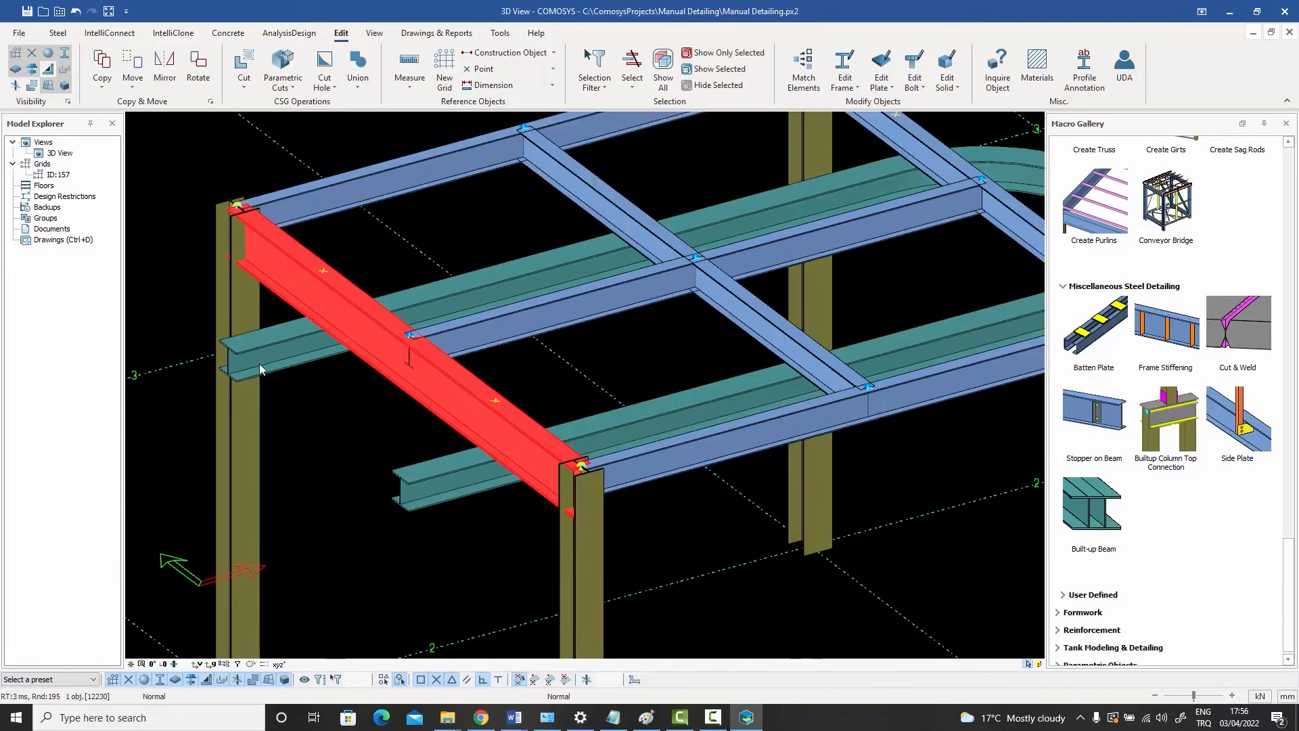
{"action": "middle_click_drag", "start_coordinate": [274, 362], "coordinate": [165, 381]}
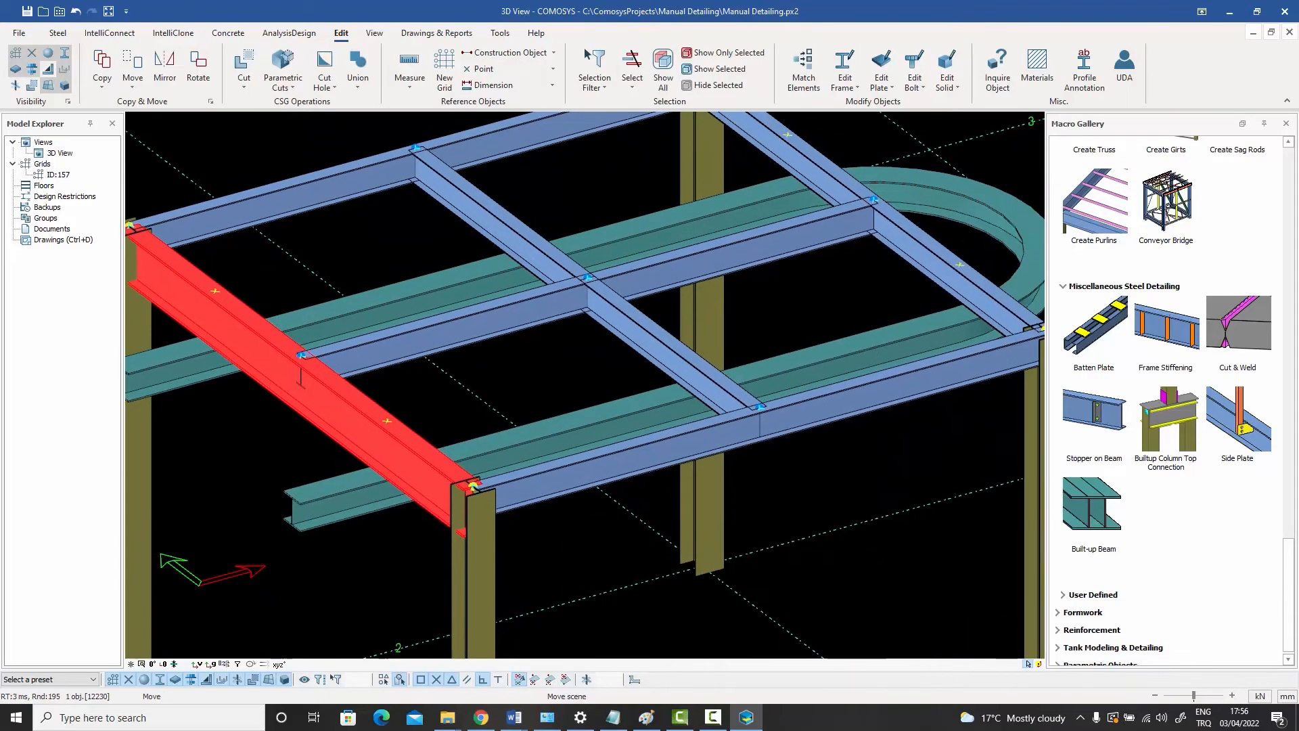
Change the built-up beam's profile to YP370-37 from the YP family and check the resized section at its end
{"action": "double_click", "coordinate": [323, 313]}
{"action": "left_click_drag", "start_coordinate": [597, 242], "coordinate": [731, 192]}
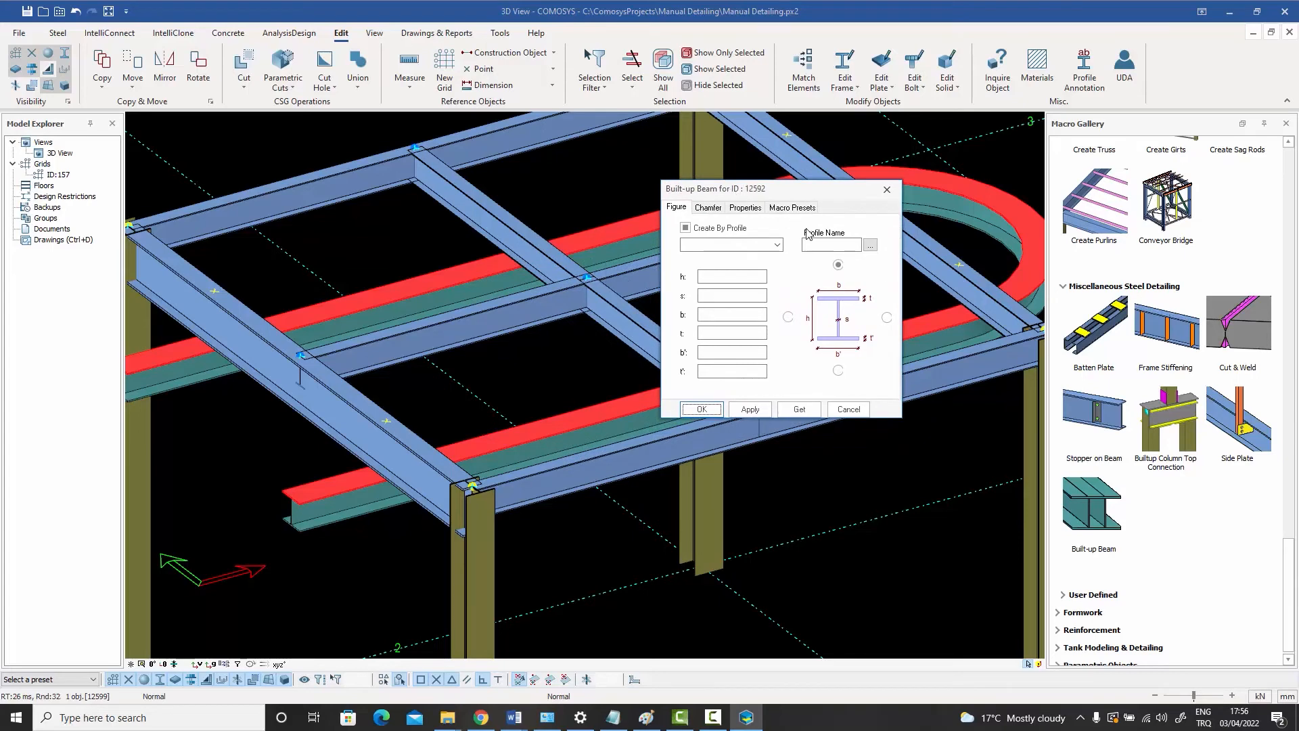
{"action": "left_click", "coordinate": [870, 246]}
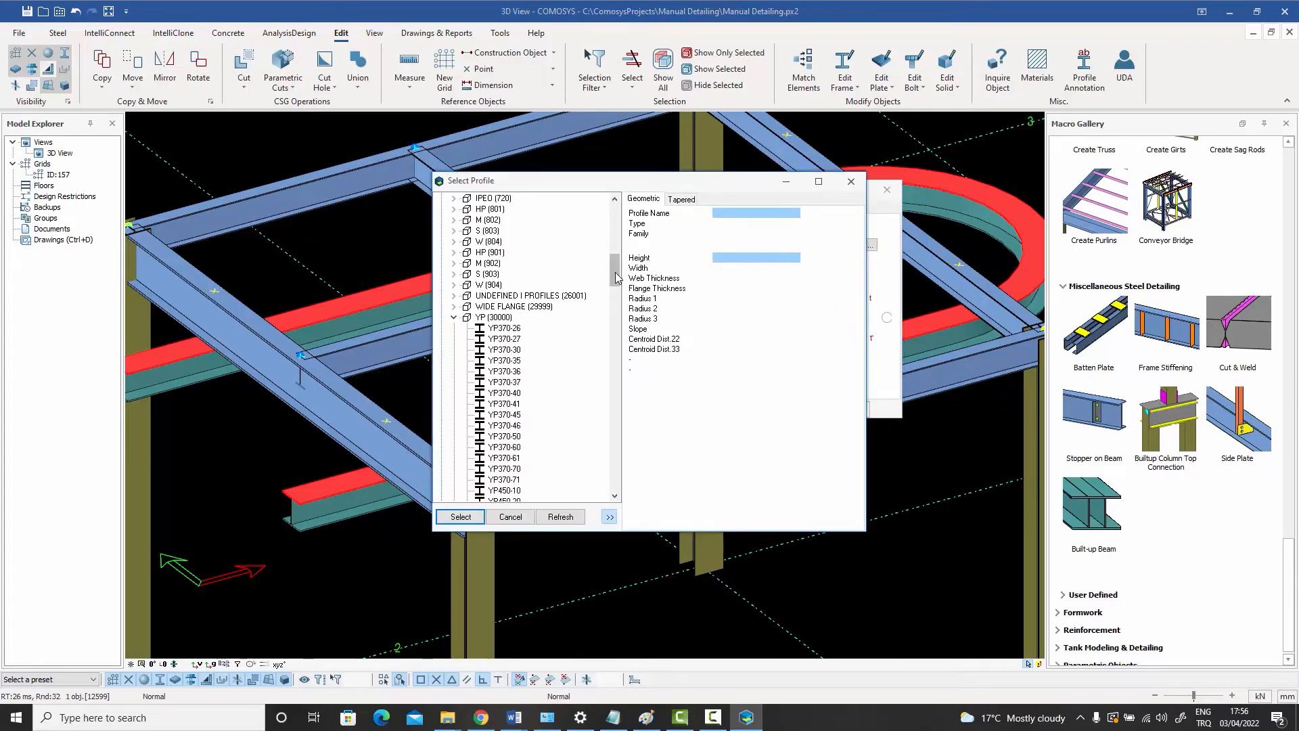
{"action": "scroll", "coordinate": [619, 267], "scroll_direction": "down", "scroll_amount": 4}
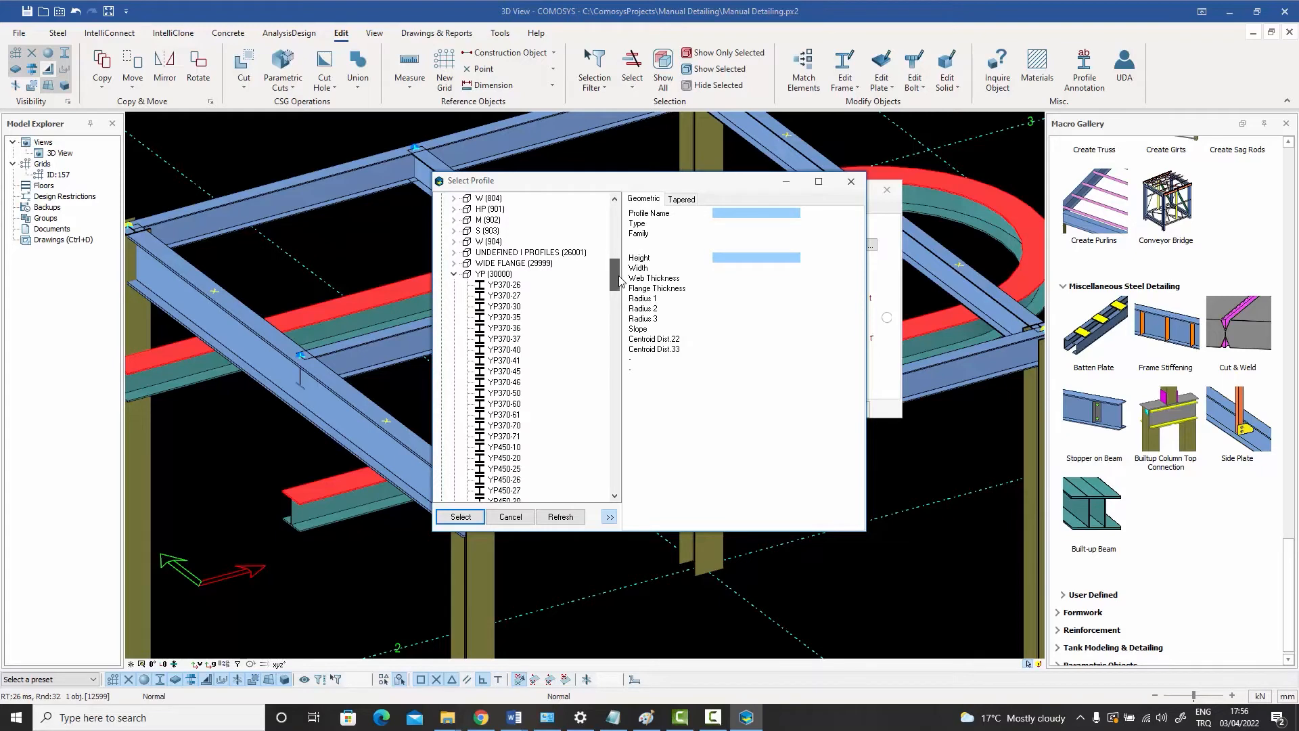
{"action": "mouse_move", "coordinate": [620, 280]}
{"action": "left_mouse_down"}
{"action": "mouse_move", "coordinate": [621, 222]}
{"action": "mouse_move", "coordinate": [620, 294]}
{"action": "left_mouse_up"}
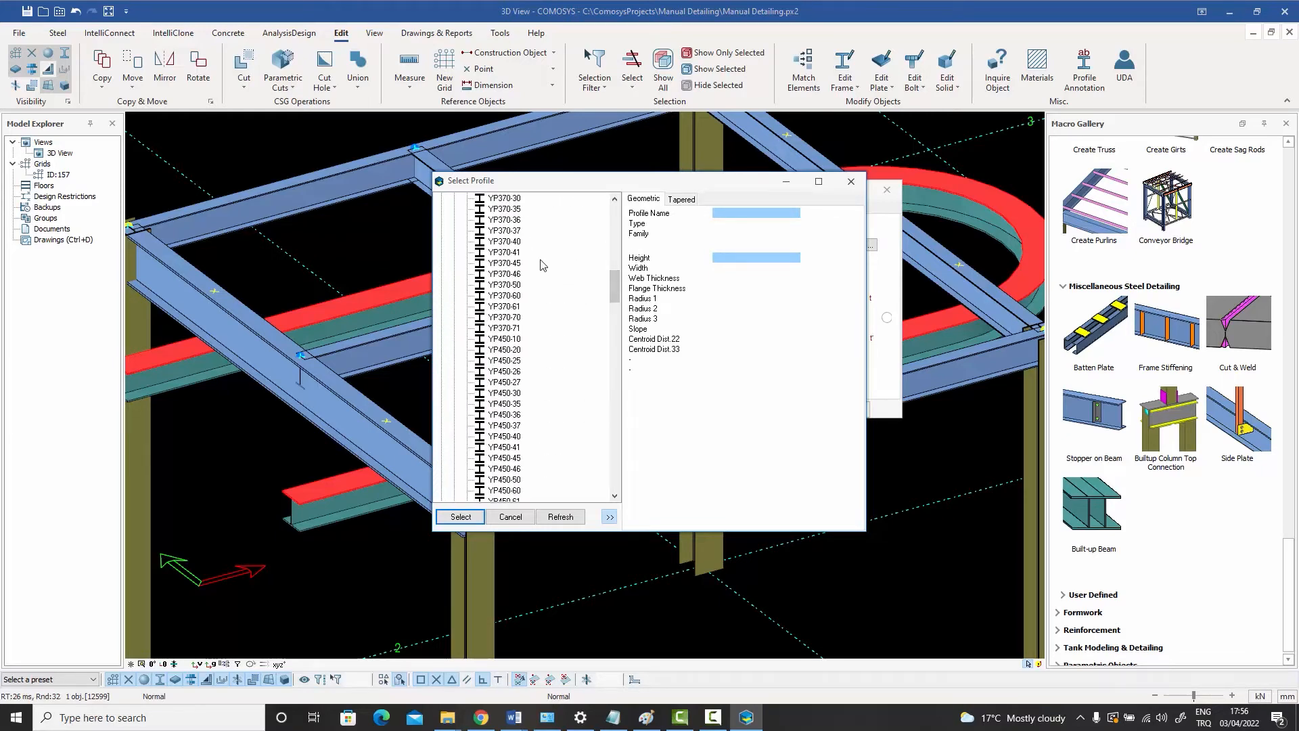
{"action": "double_click", "coordinate": [504, 231]}
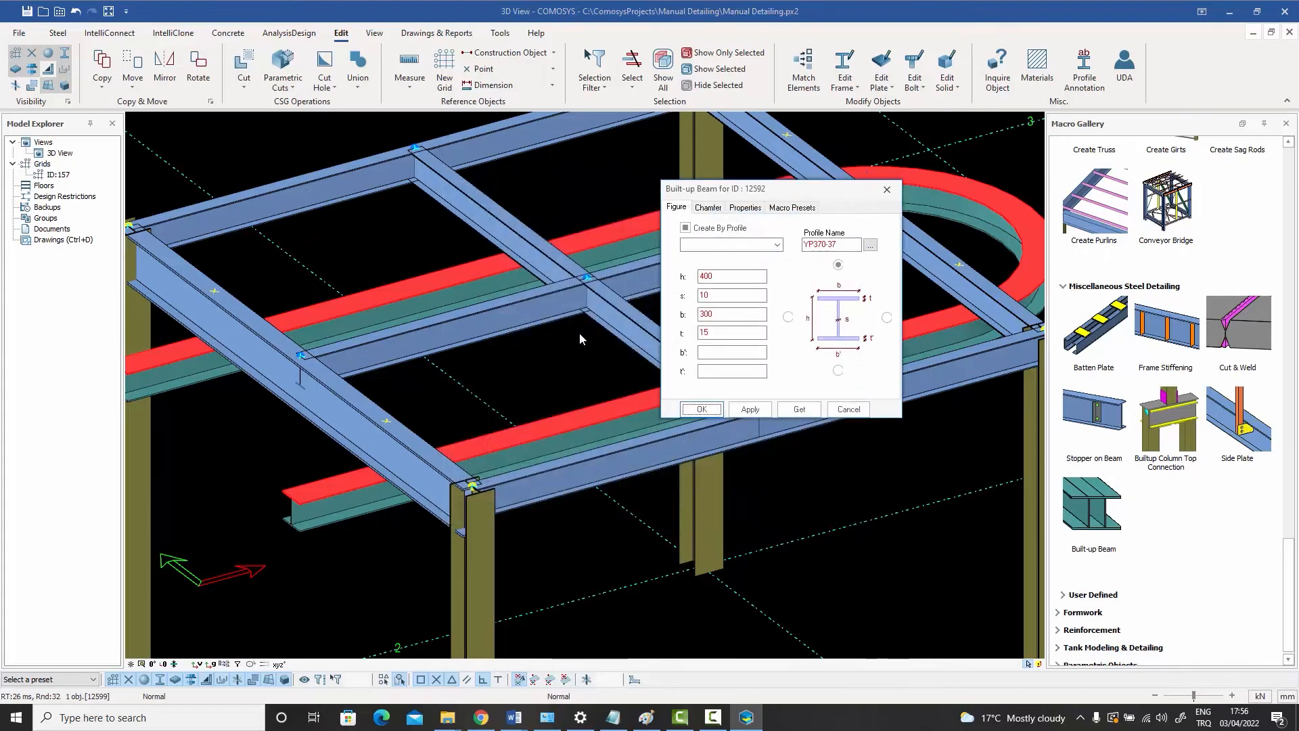
{"action": "left_click", "coordinate": [750, 409]}
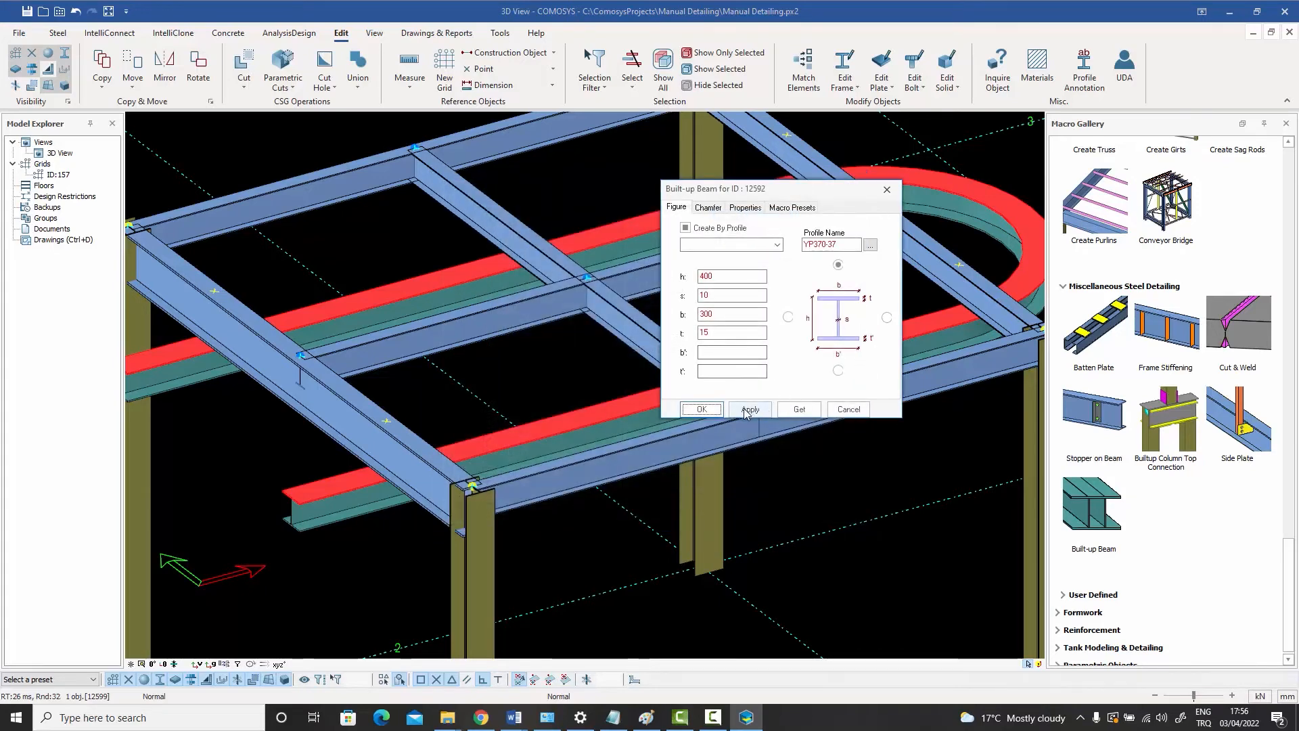
{"action": "left_click", "coordinate": [700, 408]}
{"action": "scroll", "coordinate": [359, 346], "scroll_direction": "up", "scroll_amount": 5}
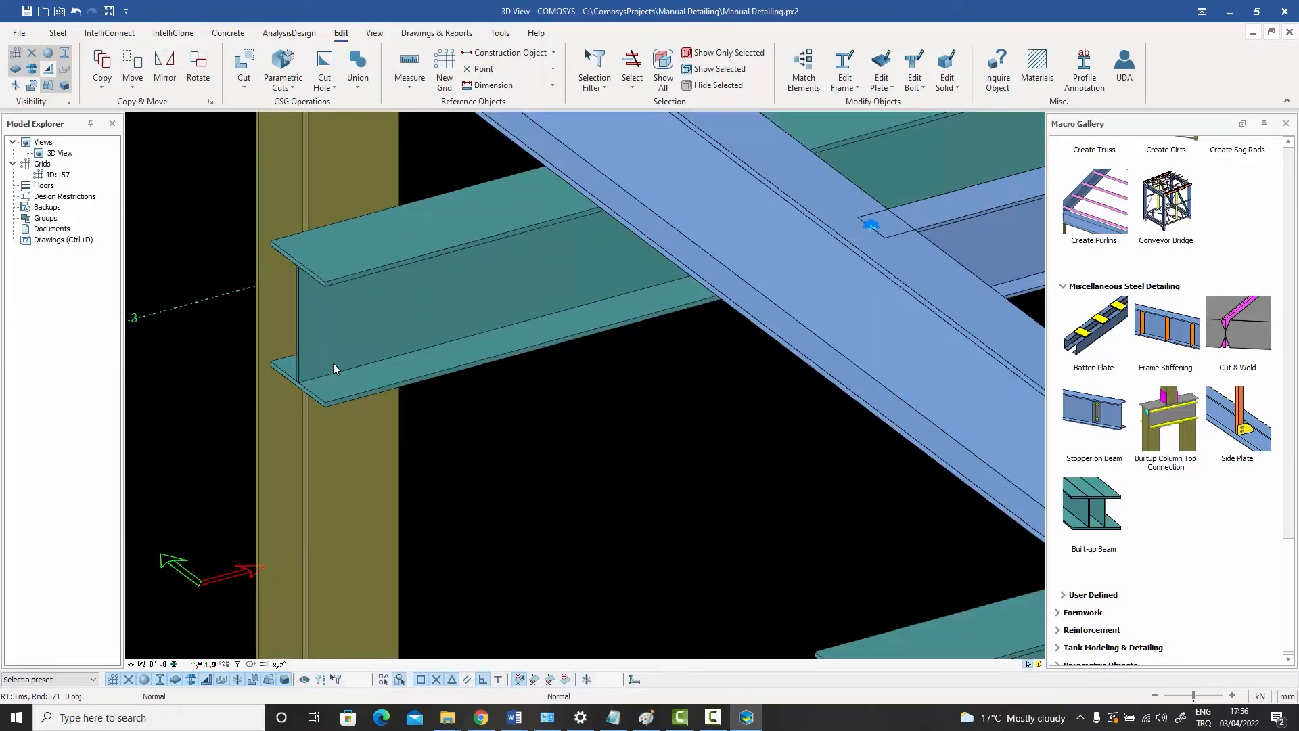
{"action": "scroll", "coordinate": [333, 368], "scroll_direction": "down", "scroll_amount": 7}
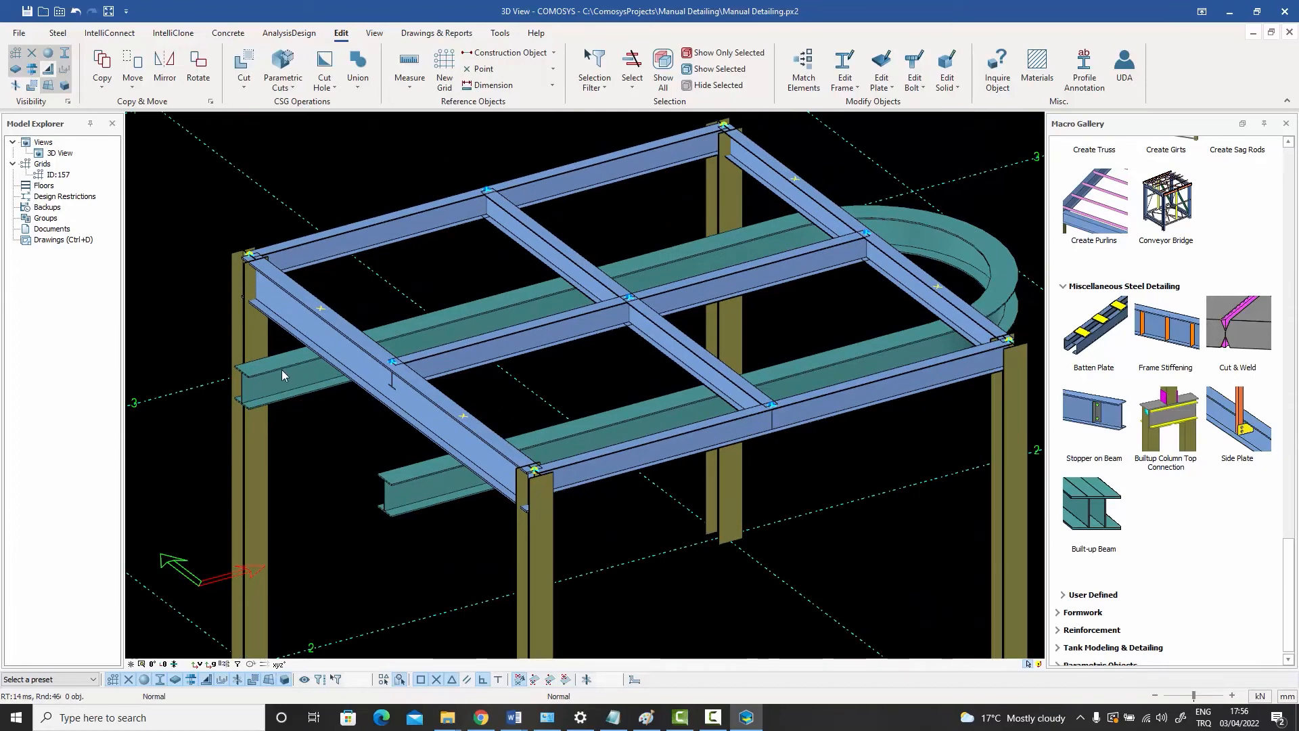
Turn the built-up beam's I section onto its side by choosing the right-hand orientation in its Figure settings
{"action": "double_click", "coordinate": [289, 386]}
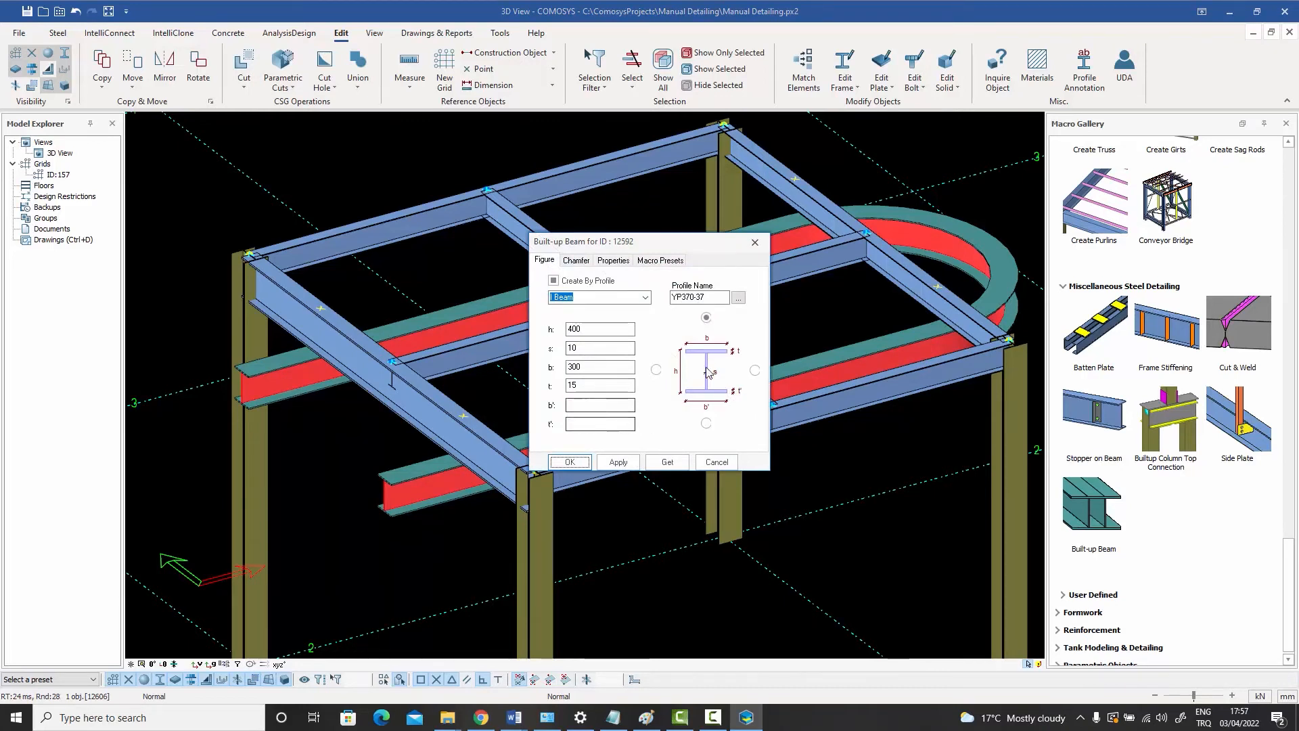
{"action": "left_click", "coordinate": [754, 370]}
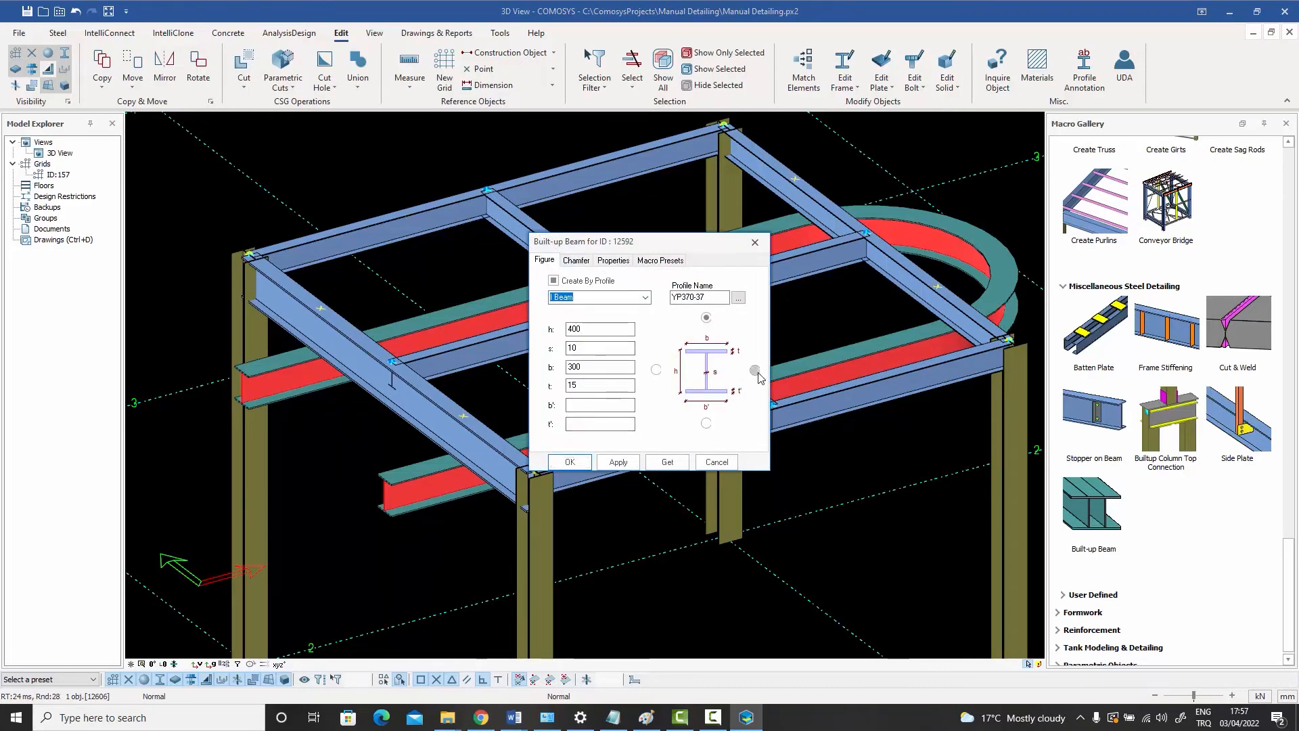
{"action": "left_click", "coordinate": [618, 462]}
{"action": "left_click", "coordinate": [572, 463]}
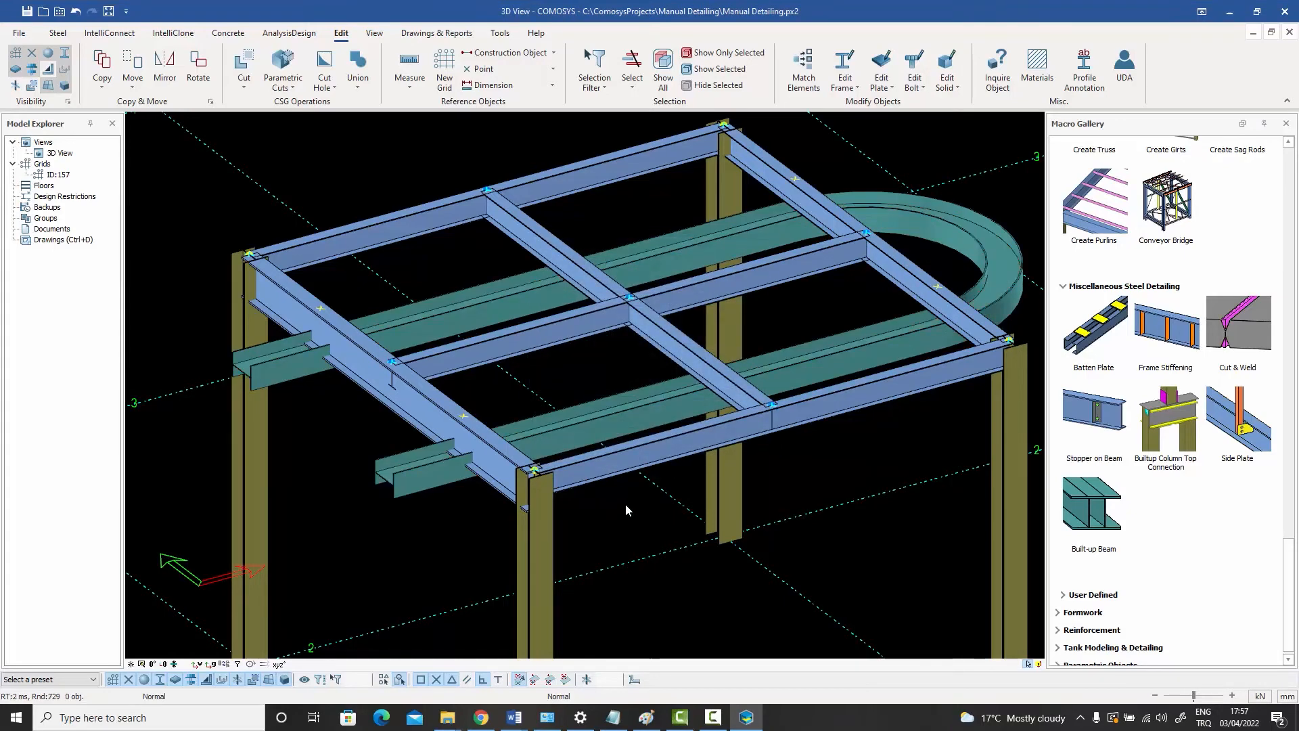
Examine the reoriented built-up beam around its curved part and at both open ends beneath the frame
{"action": "middle_click_drag", "start_coordinate": [806, 312], "coordinate": [709, 365]}
{"action": "scroll", "coordinate": [784, 270], "scroll_direction": "up", "scroll_amount": 6}
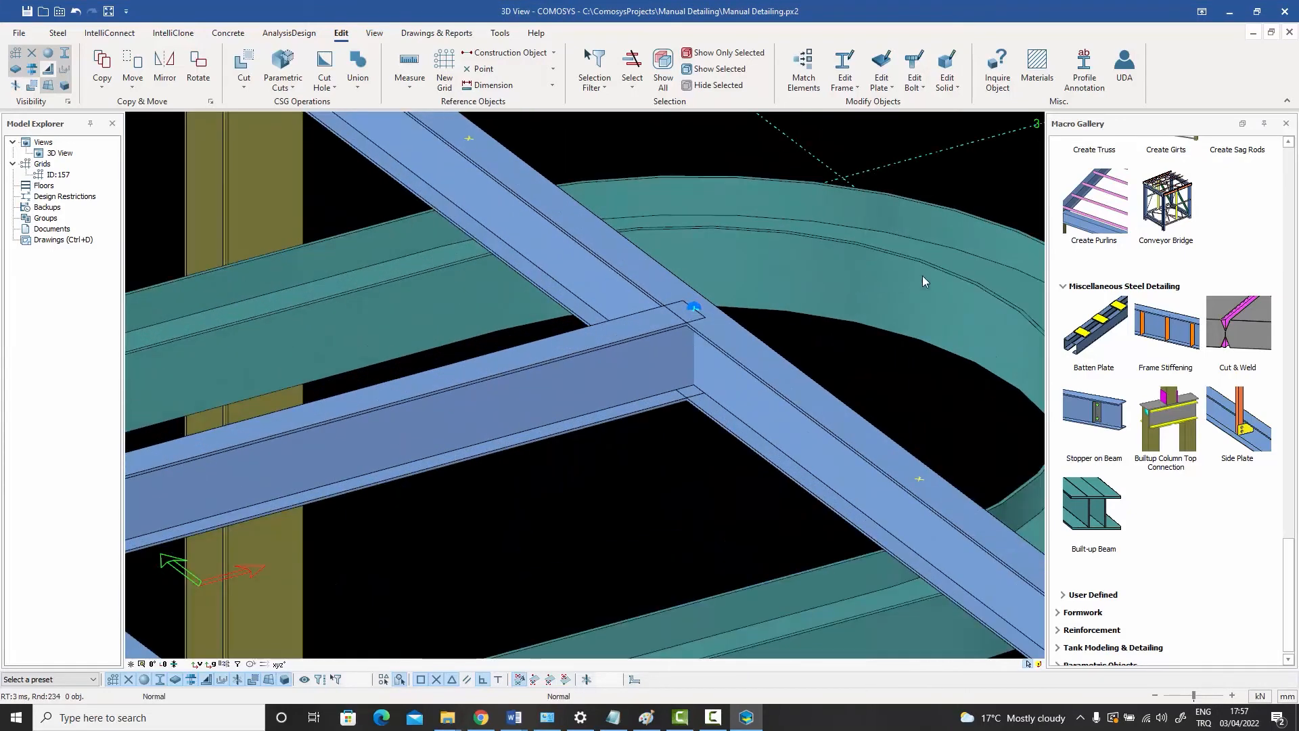
{"action": "scroll", "coordinate": [923, 277], "scroll_direction": "down", "scroll_amount": 6}
{"action": "scroll", "coordinate": [923, 279], "scroll_direction": "down", "scroll_amount": 2}
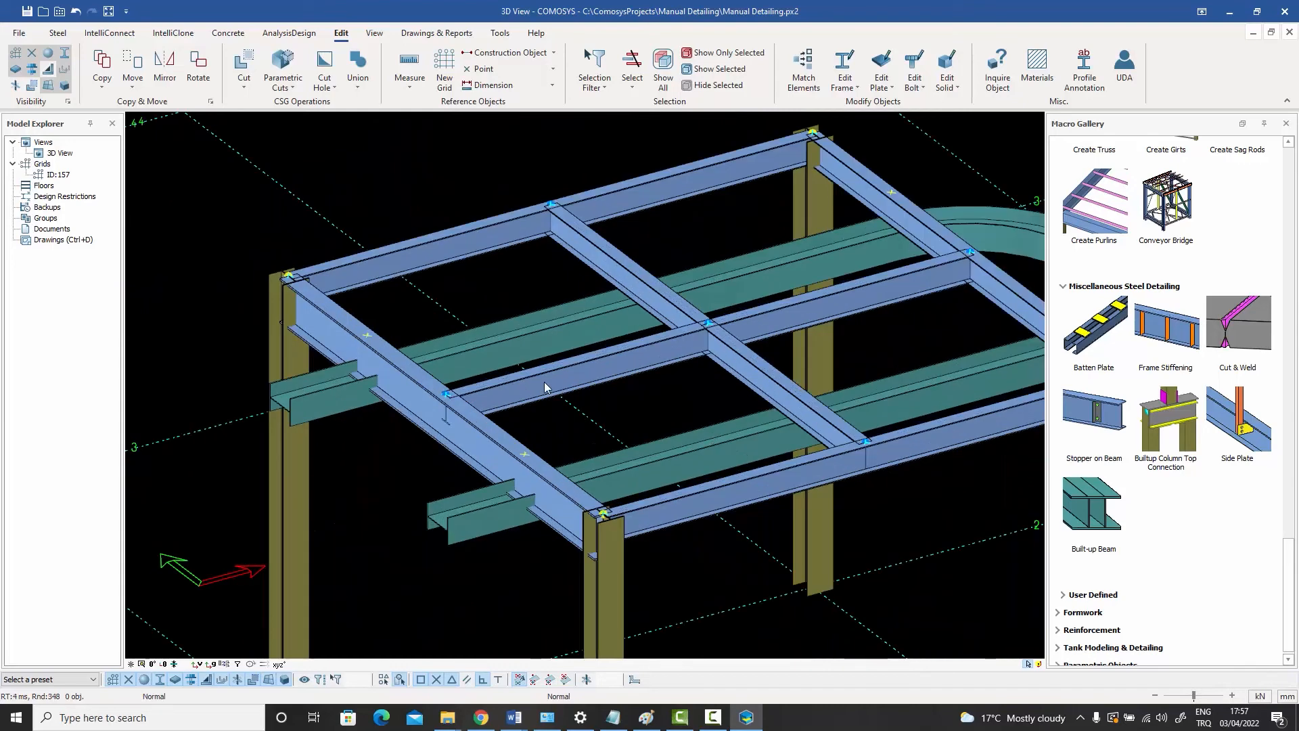
{"action": "scroll", "coordinate": [371, 381], "scroll_direction": "up", "scroll_amount": 5}
{"action": "scroll", "coordinate": [371, 381], "scroll_direction": "down", "scroll_amount": 5}
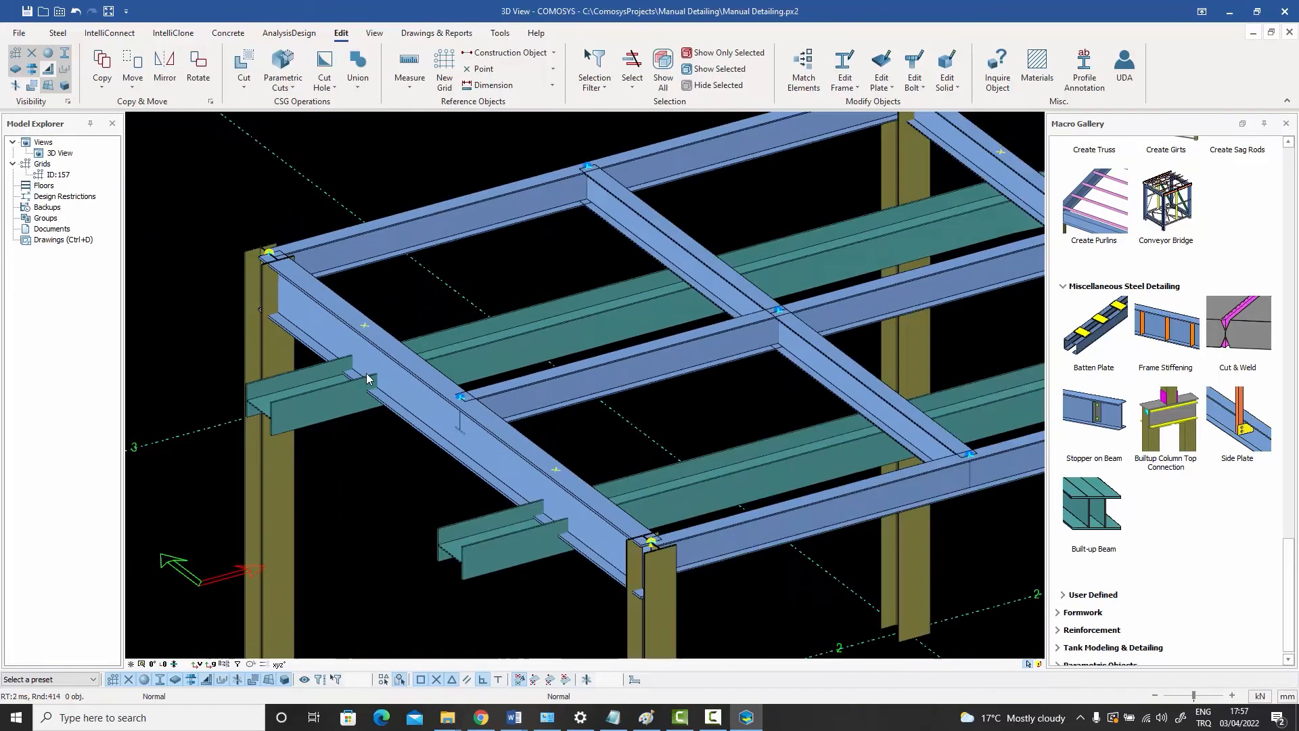
{"action": "scroll", "coordinate": [348, 359], "scroll_direction": "up", "scroll_amount": 2}
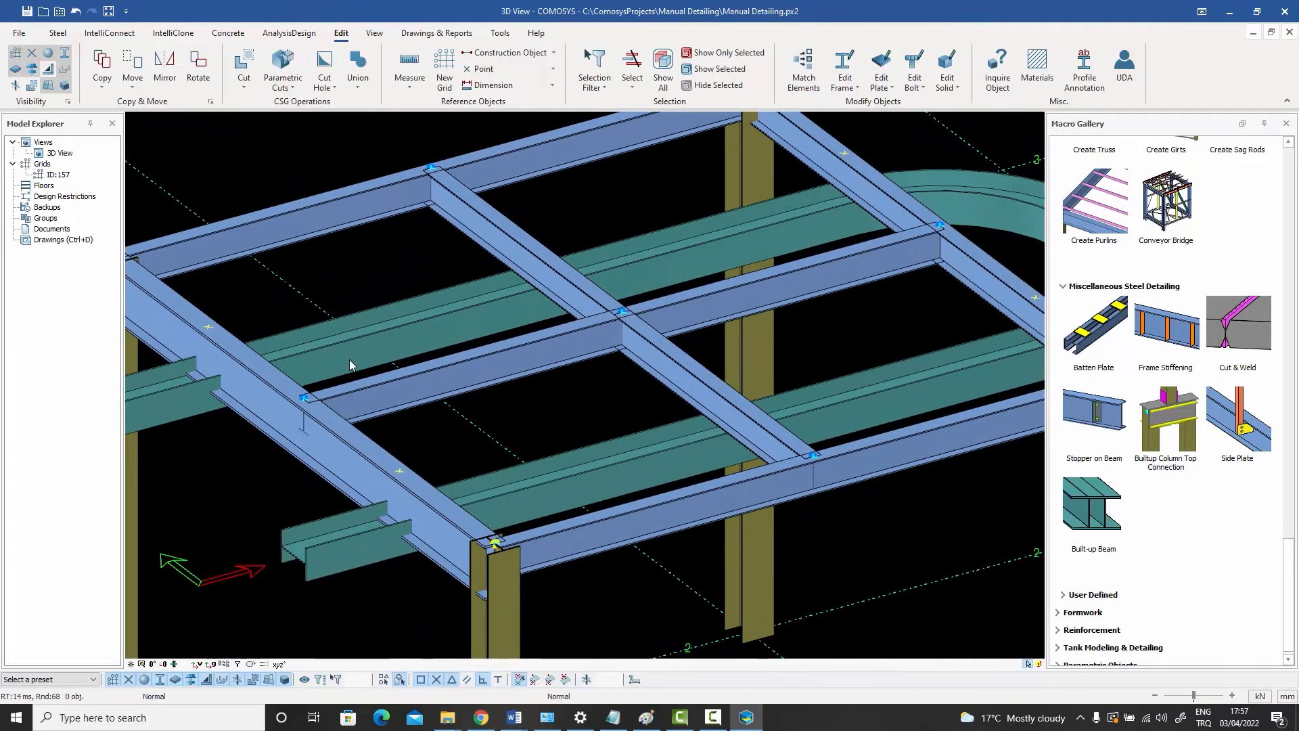
{"action": "scroll", "coordinate": [349, 364], "scroll_direction": "down", "scroll_amount": 2}
{"action": "scroll", "coordinate": [366, 365], "scroll_direction": "up", "scroll_amount": 1}
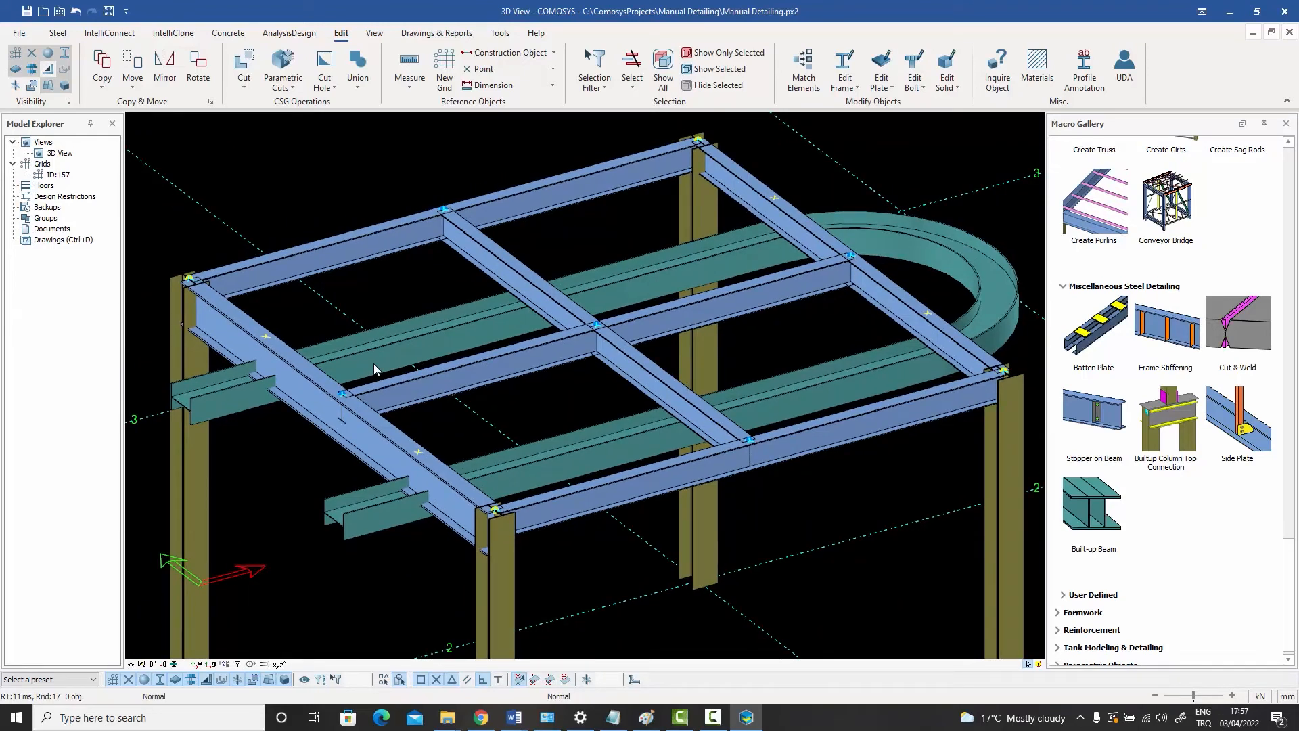
Set the built-up beam back to the upright orientation and change its section type to U Beam
{"action": "double_click", "coordinate": [467, 334]}
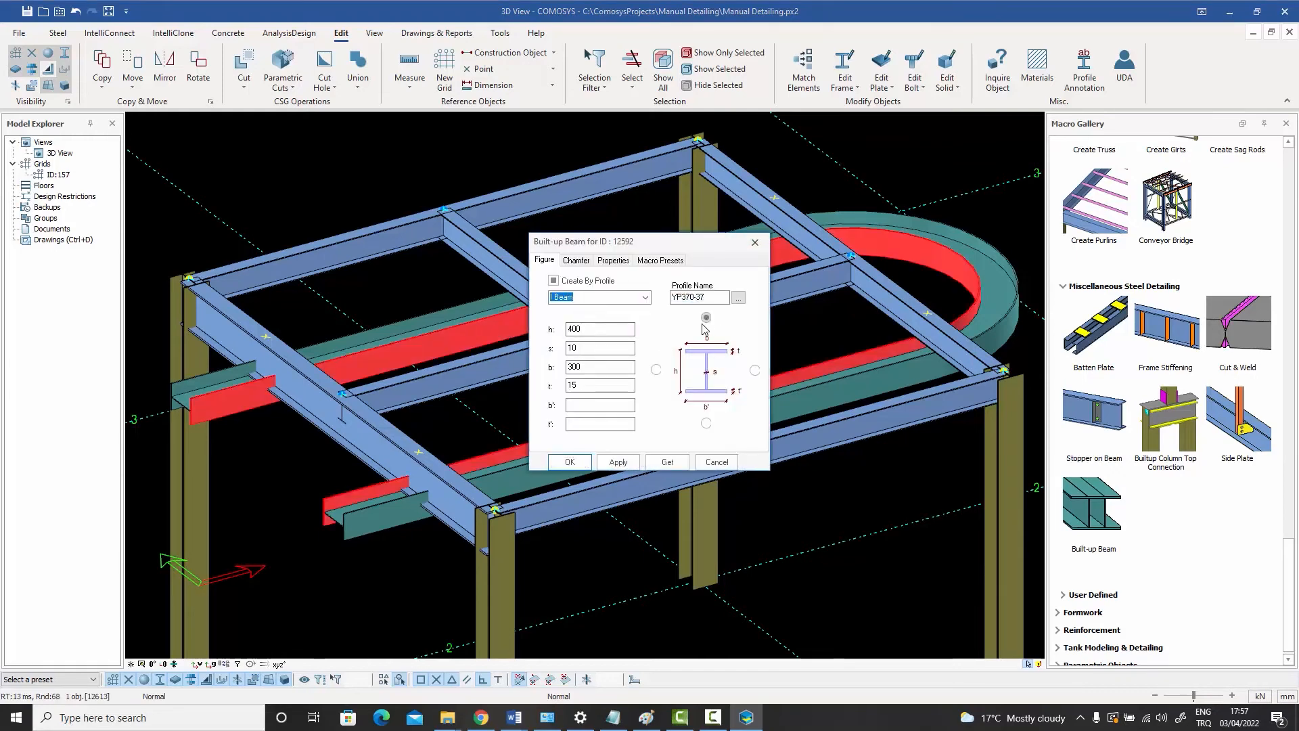
{"action": "left_click", "coordinate": [618, 462]}
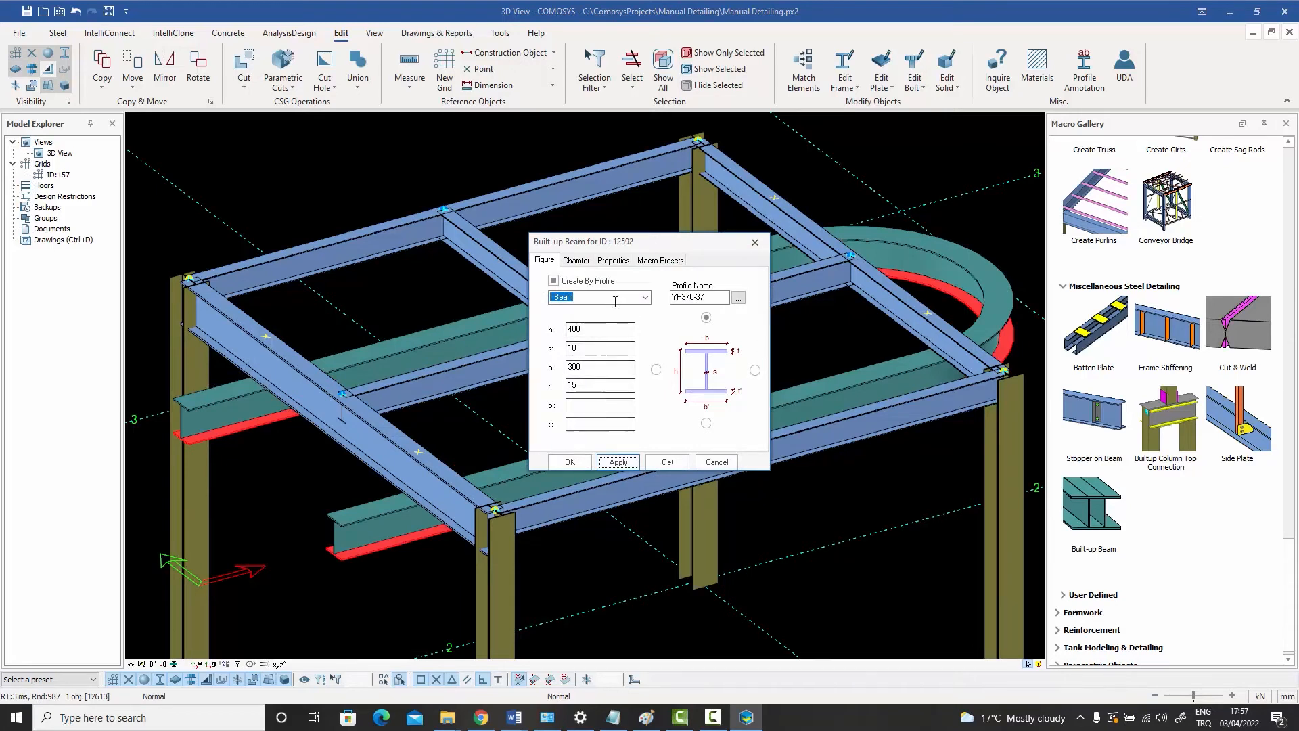
{"action": "left_click", "coordinate": [645, 297]}
{"action": "left_click", "coordinate": [602, 322]}
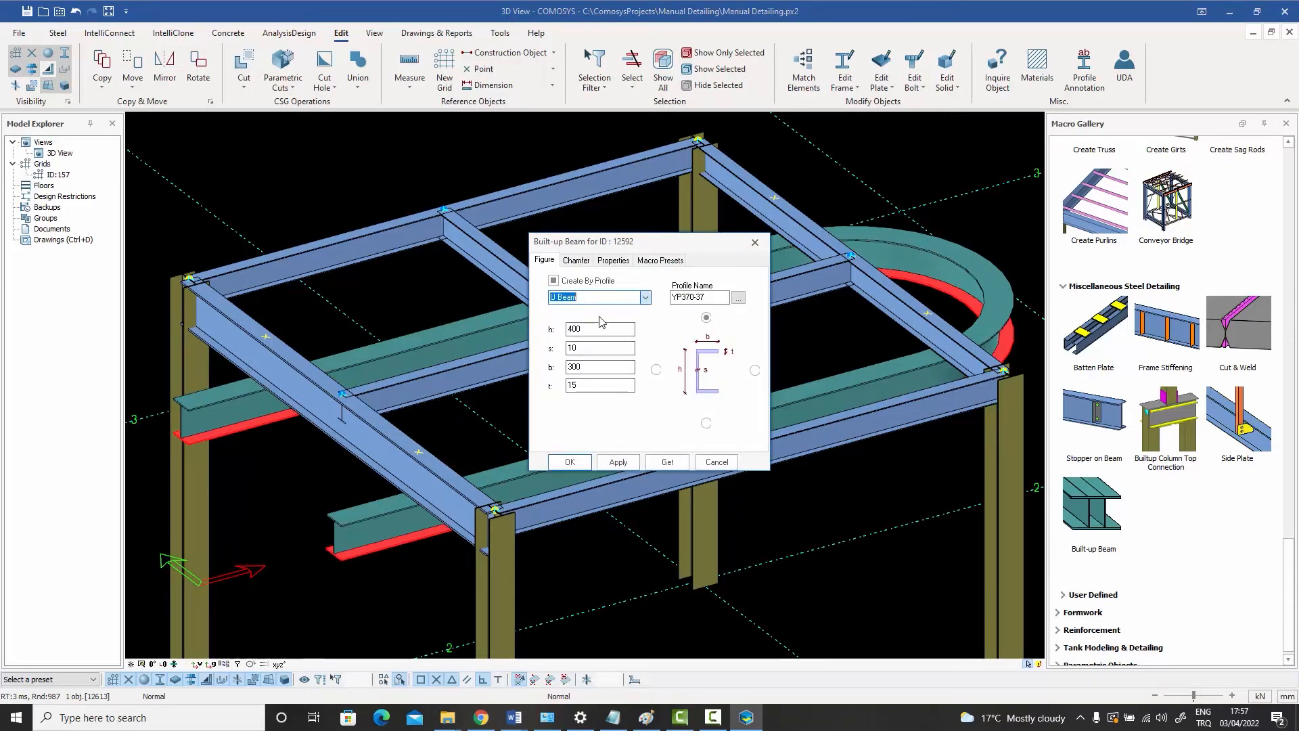
{"action": "left_click", "coordinate": [618, 462]}
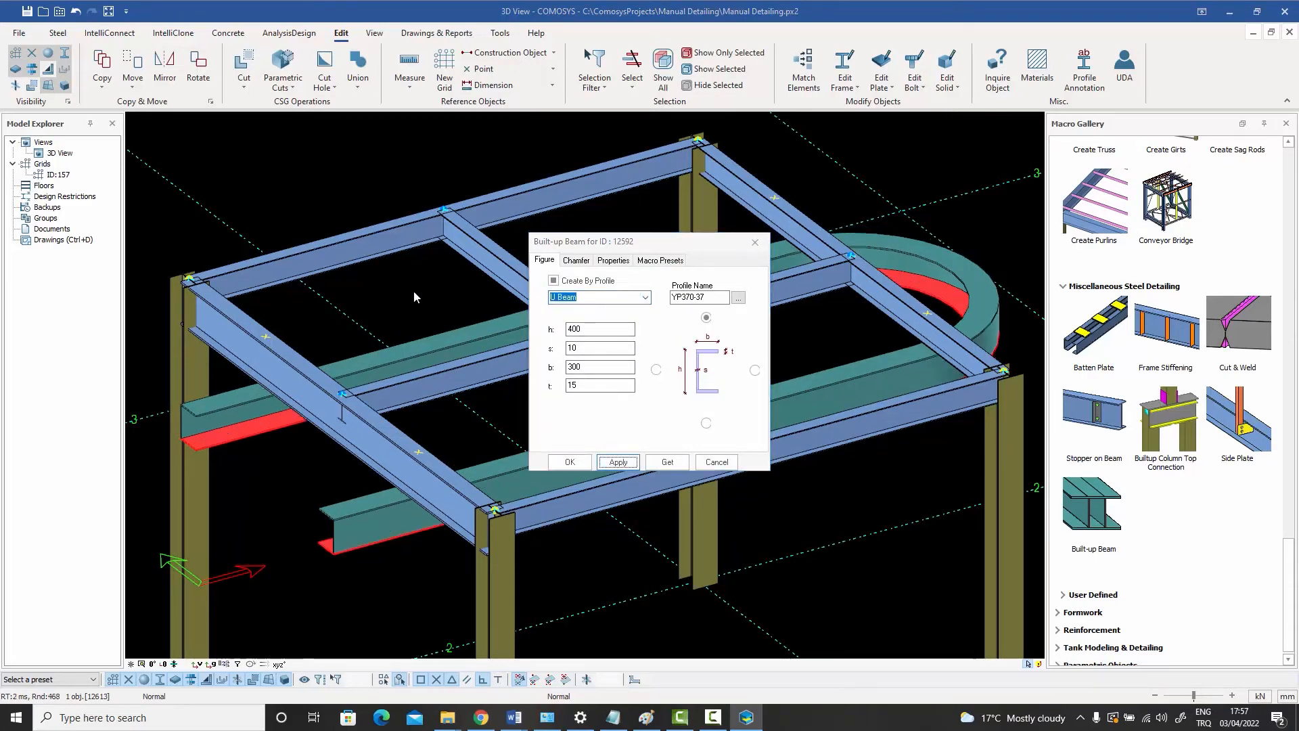
{"action": "left_click", "coordinate": [717, 462]}
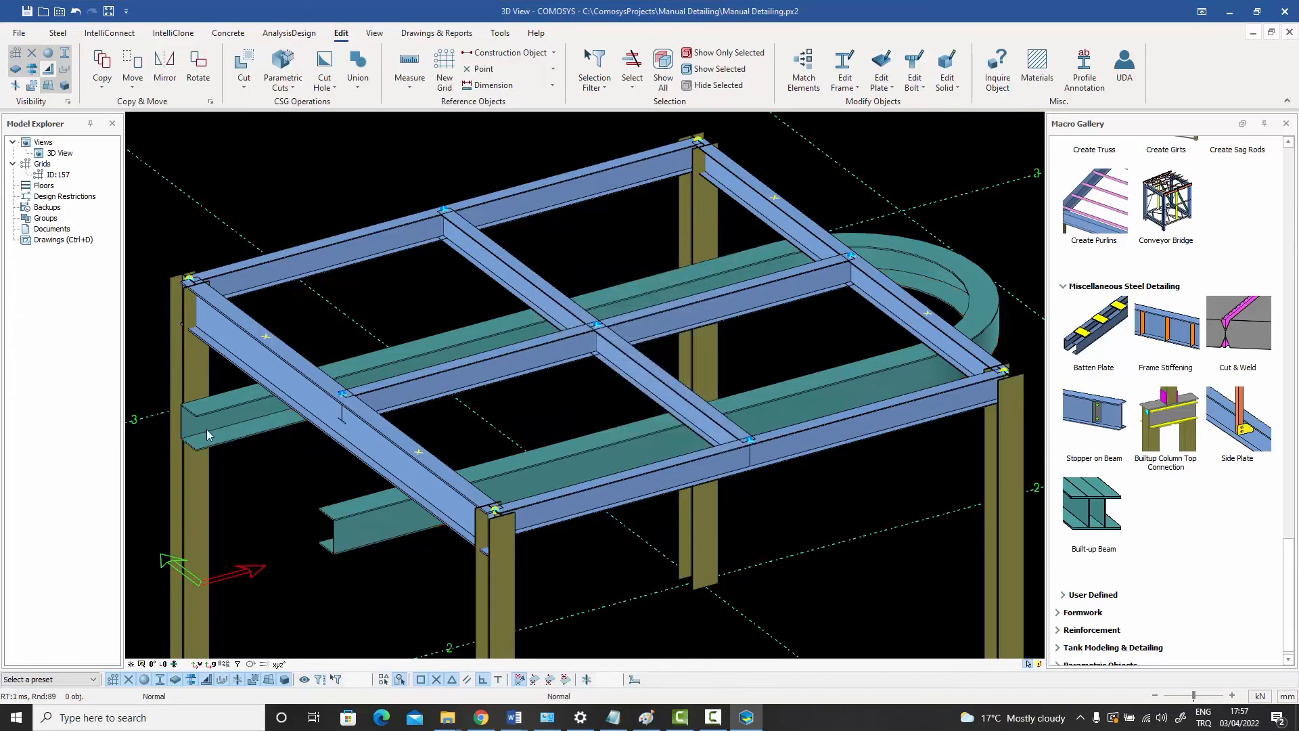
Inspect the U section's web and bottom flange as individual plates at the beam's open end
{"action": "scroll", "coordinate": [206, 429], "scroll_direction": "up", "scroll_amount": 10}
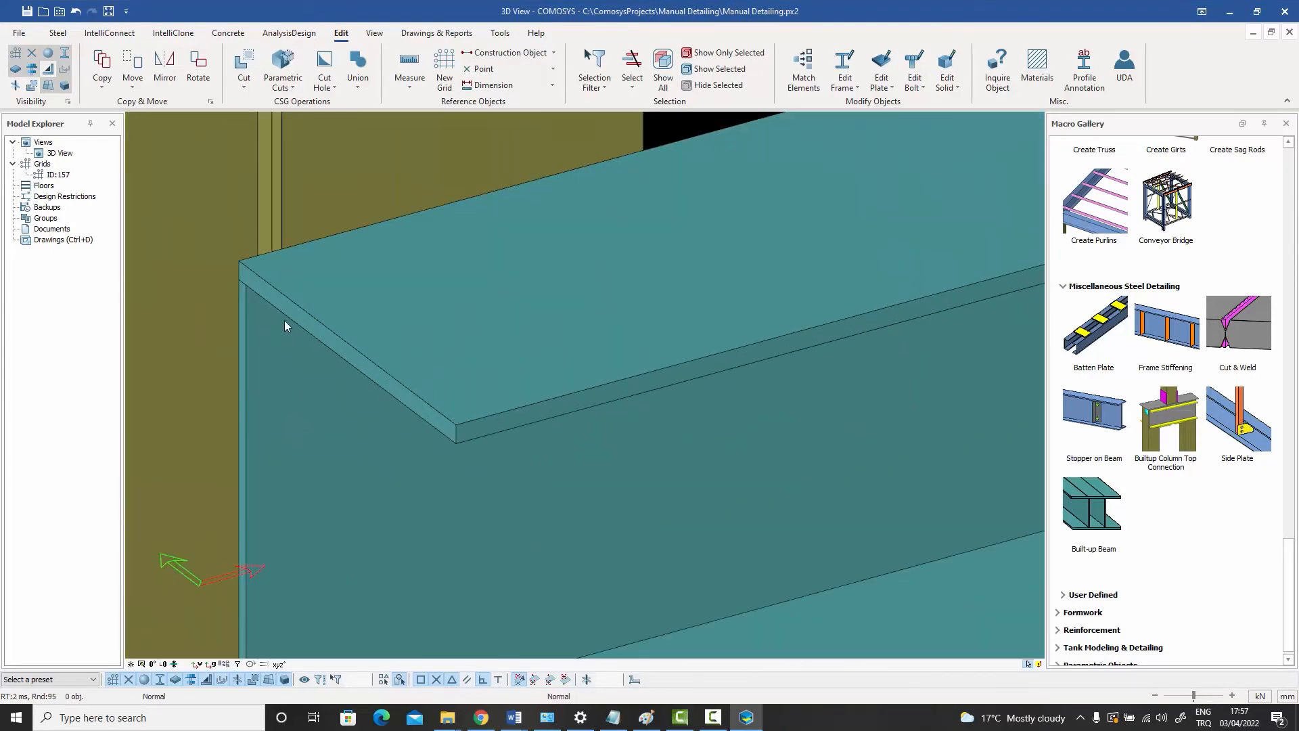
{"action": "left_click", "coordinate": [291, 322]}
{"action": "scroll", "coordinate": [271, 320], "scroll_direction": "down", "scroll_amount": 4}
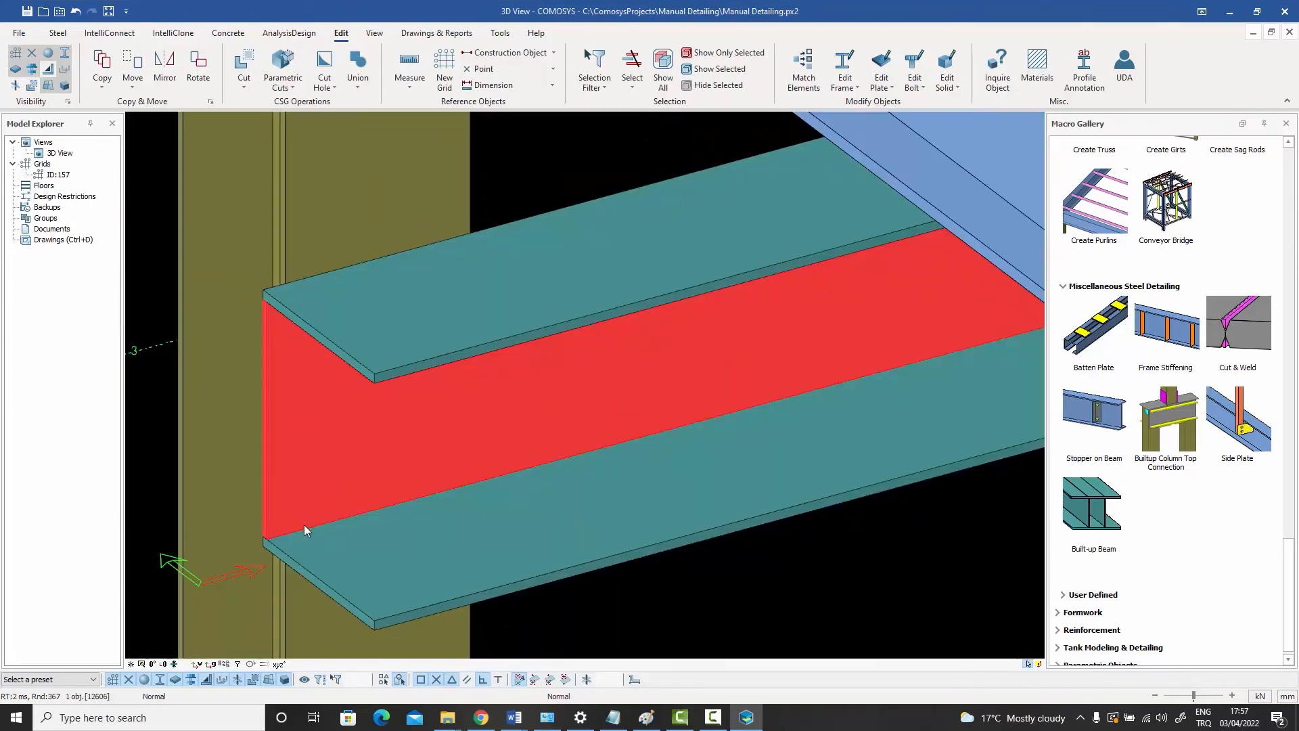
{"action": "left_click", "coordinate": [302, 568]}
{"action": "scroll", "coordinate": [404, 437], "scroll_direction": "down", "scroll_amount": 3}
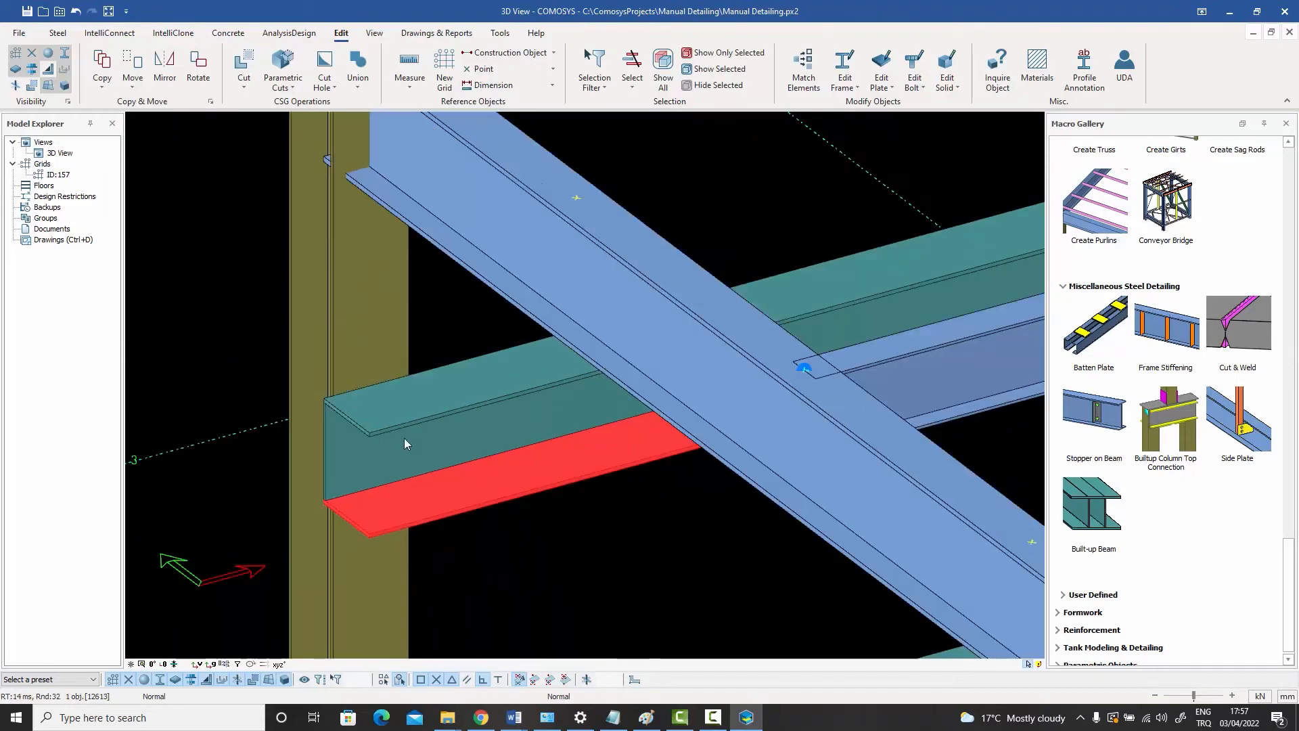
Change the built-up beam's section type to L Beam and check the angle shape at its open end
{"action": "double_click", "coordinate": [429, 395]}
{"action": "left_click", "coordinate": [646, 298]}
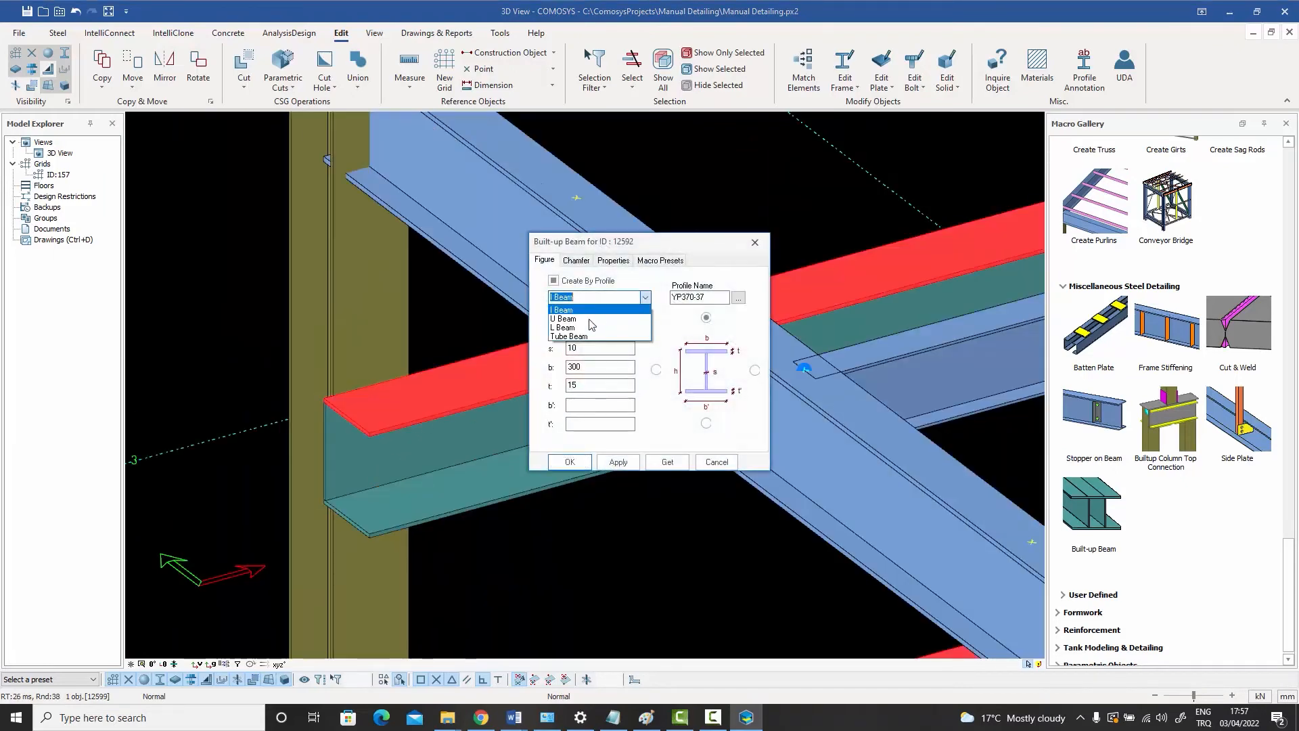
{"action": "left_click", "coordinate": [568, 328]}
{"action": "left_click", "coordinate": [618, 462]}
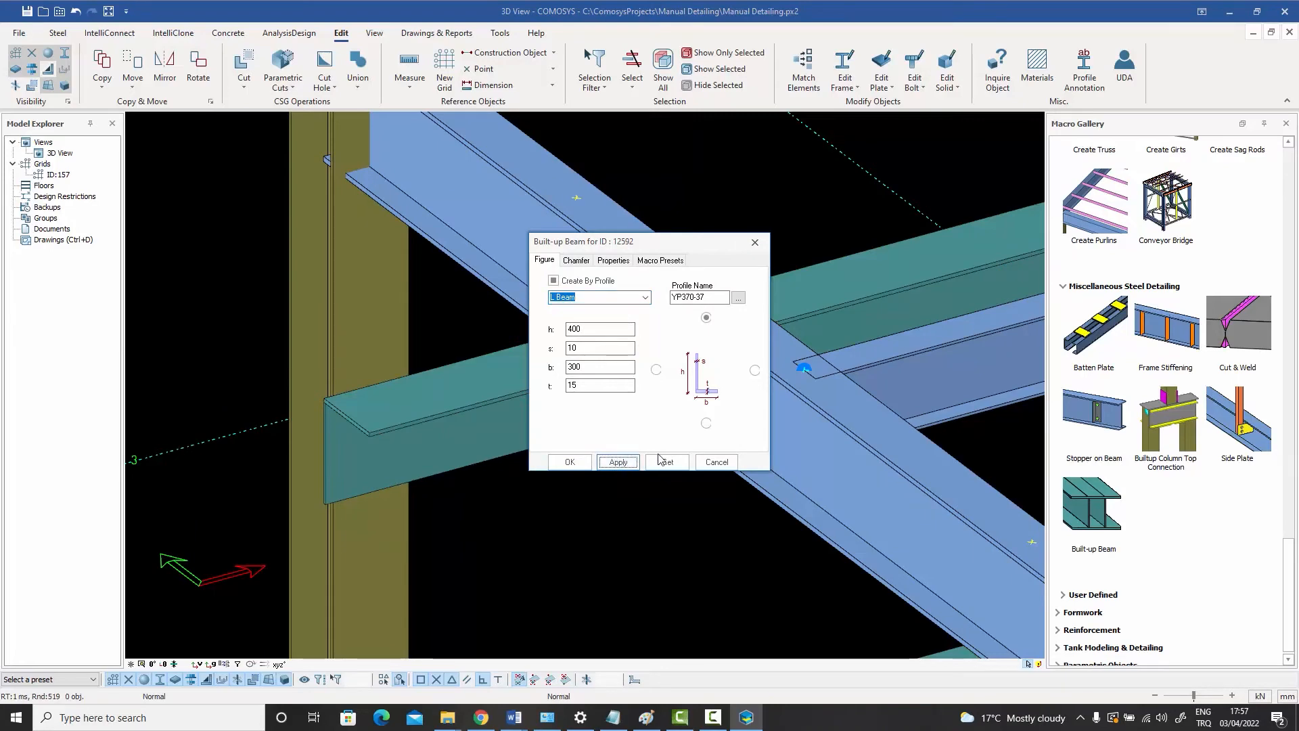
{"action": "left_click", "coordinate": [717, 462]}
{"action": "scroll", "coordinate": [348, 402], "scroll_direction": "up", "scroll_amount": 5}
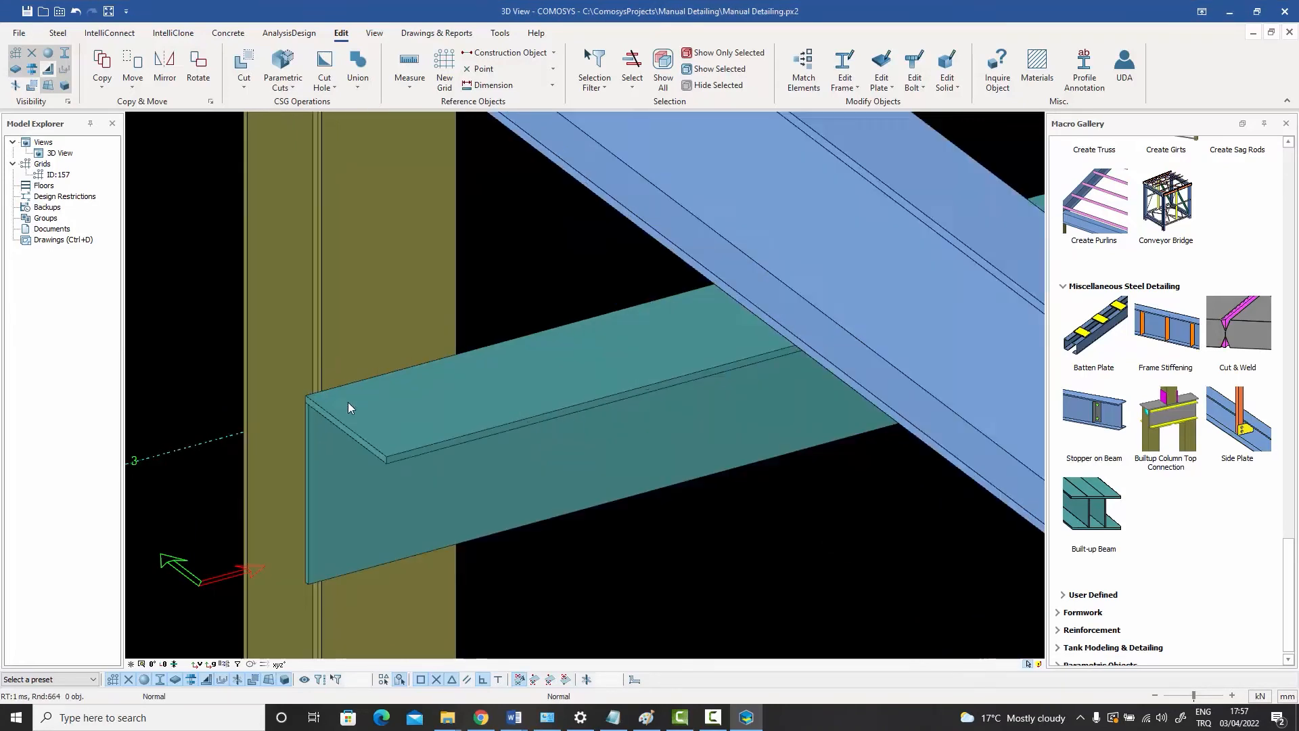
{"action": "scroll", "coordinate": [291, 411], "scroll_direction": "down", "scroll_amount": 5}
Change the built-up beam's section type to Tube Beam
{"action": "double_click", "coordinate": [387, 407]}
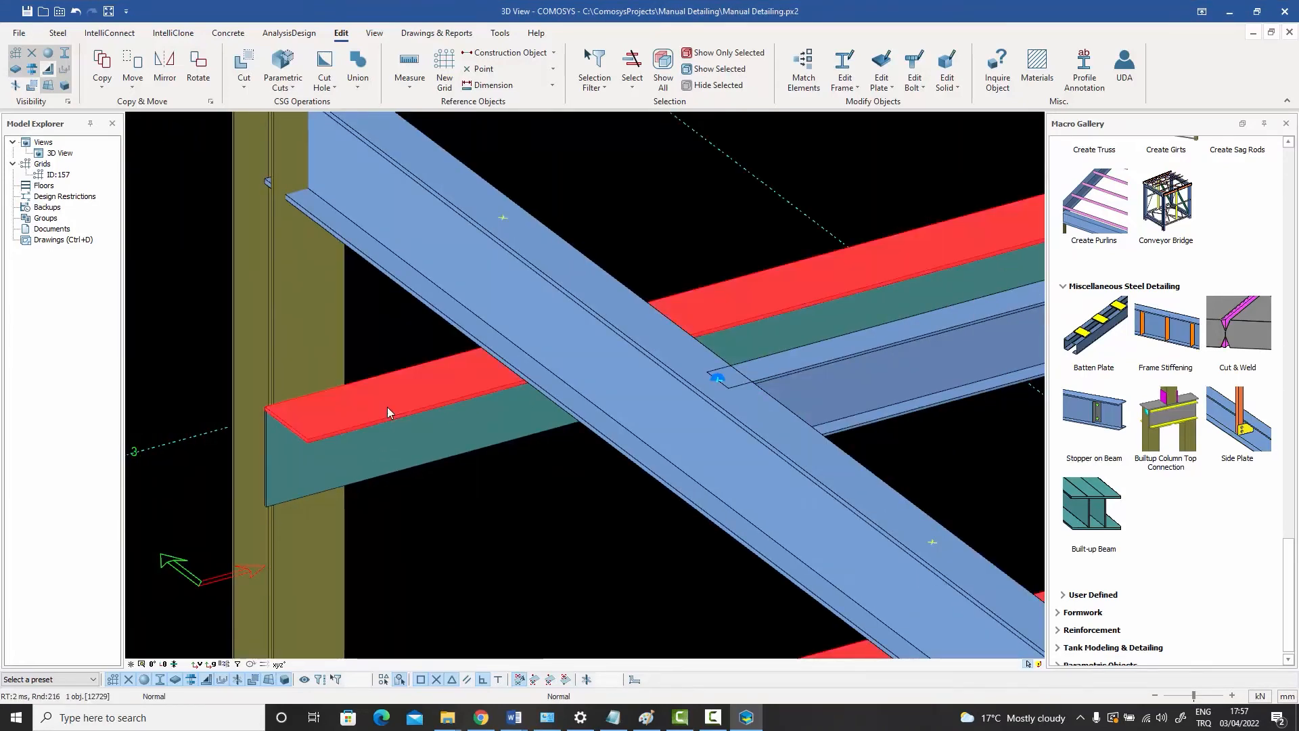
{"action": "left_click", "coordinate": [648, 298]}
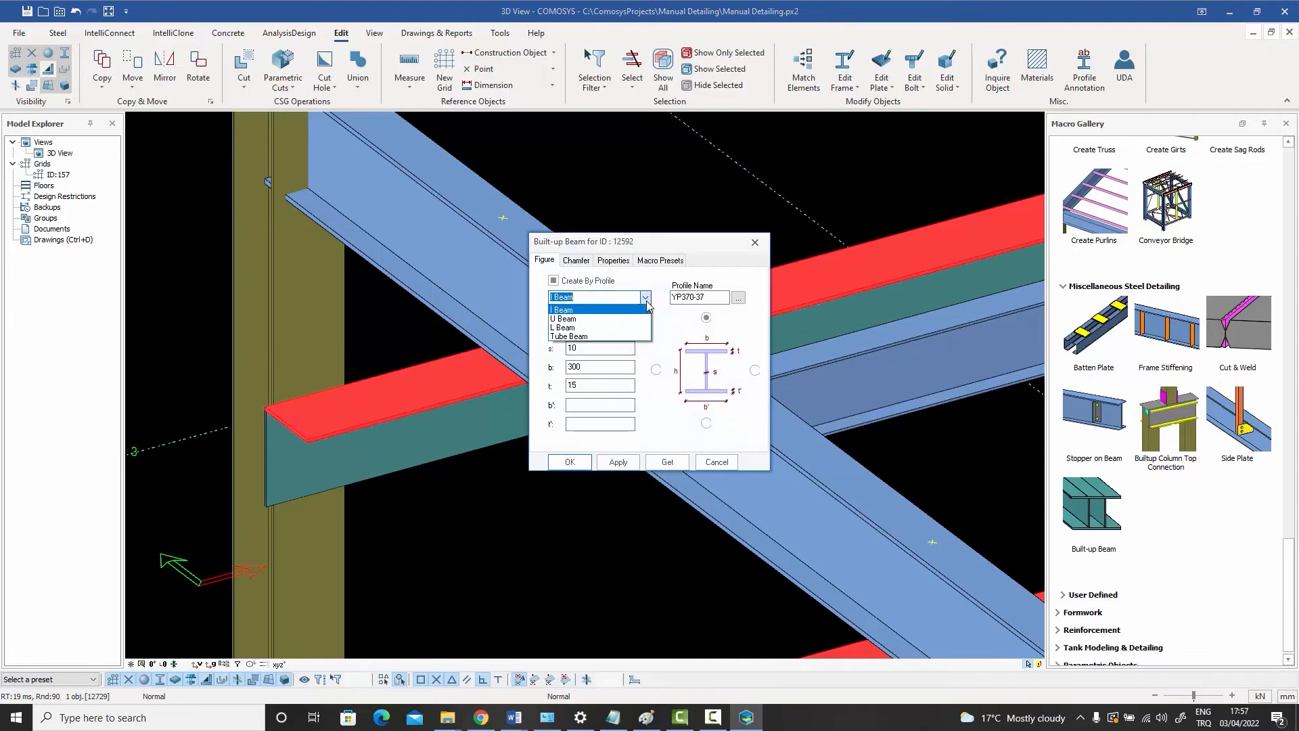
{"action": "left_click", "coordinate": [594, 343]}
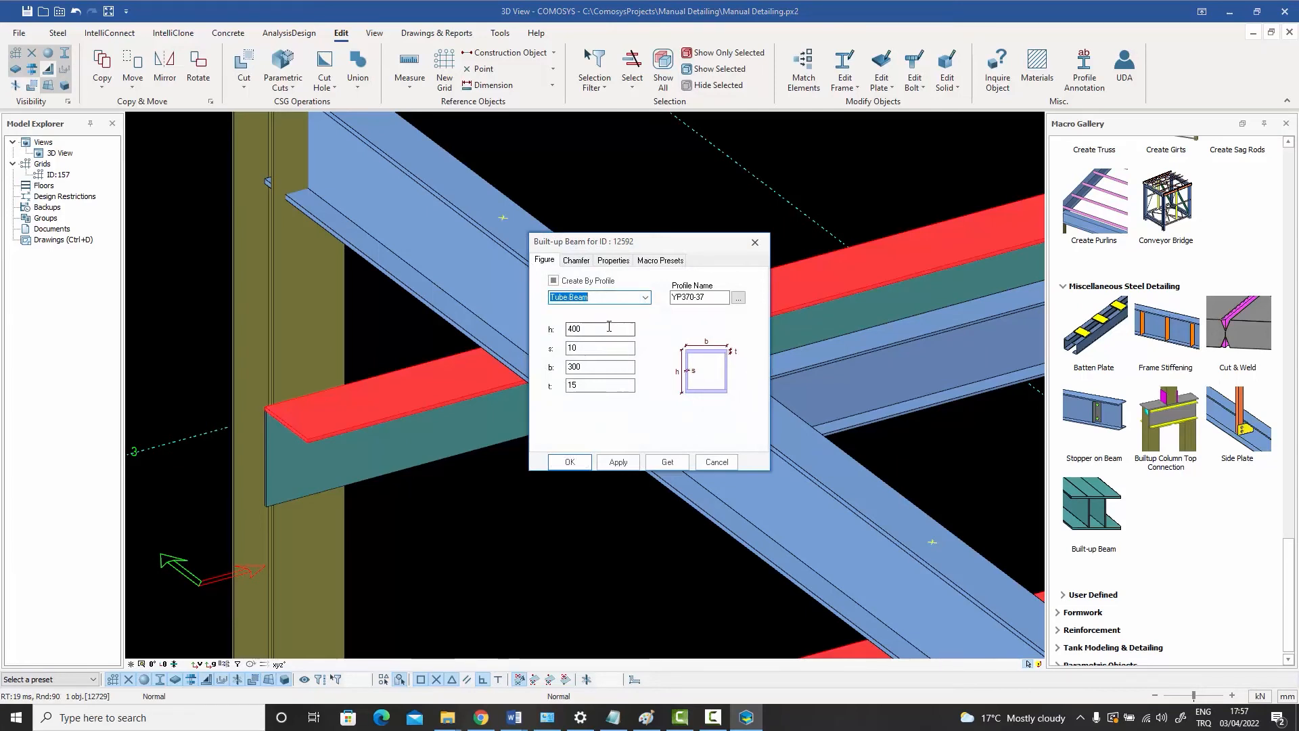
{"action": "left_click", "coordinate": [617, 463]}
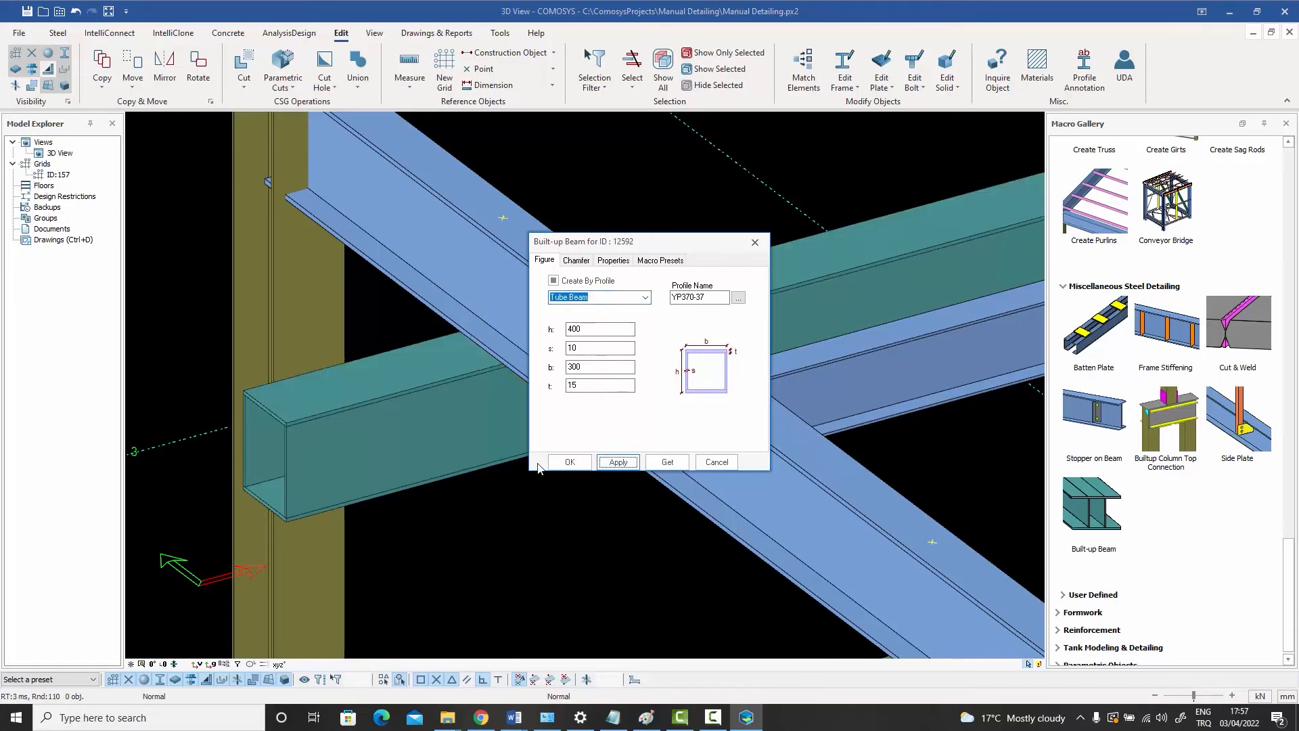
{"action": "left_click", "coordinate": [568, 463]}
Inspect the tube section's end, checking its outer and inner side plates individually
{"action": "middle_click_drag", "start_coordinate": [298, 449], "coordinate": [393, 437]}
{"action": "scroll", "coordinate": [393, 440], "scroll_direction": "up", "scroll_amount": 2}
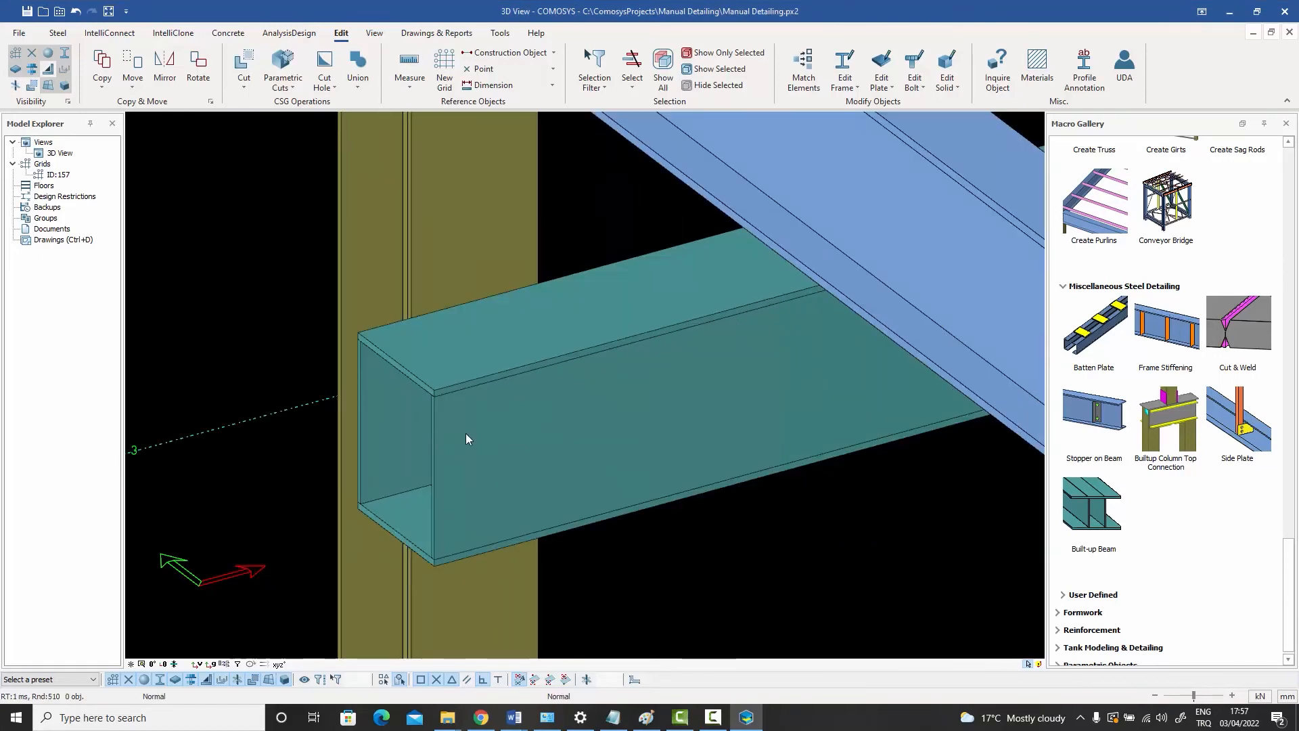
{"action": "left_click", "coordinate": [466, 433]}
{"action": "left_click", "coordinate": [419, 378]}
{"action": "left_click", "coordinate": [371, 388]}
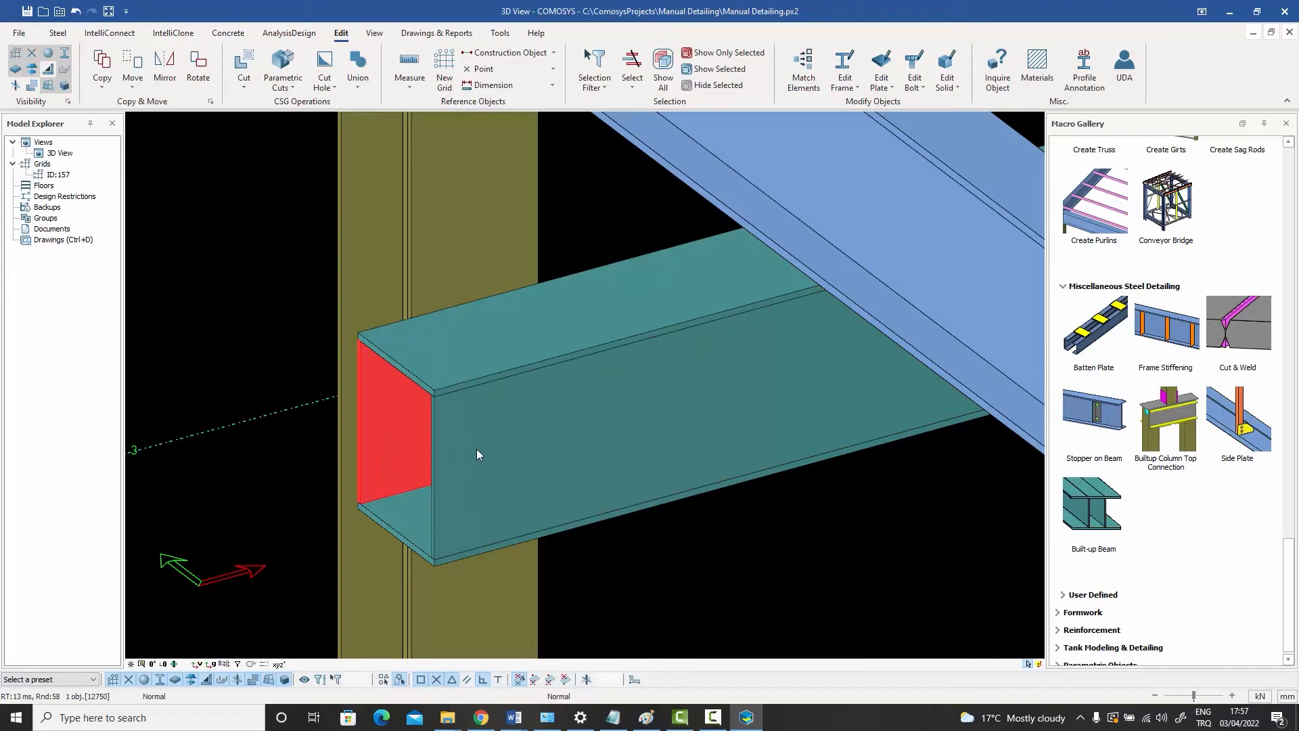
Set the built-up beam's section type back to I Beam
{"action": "double_click", "coordinate": [493, 442]}
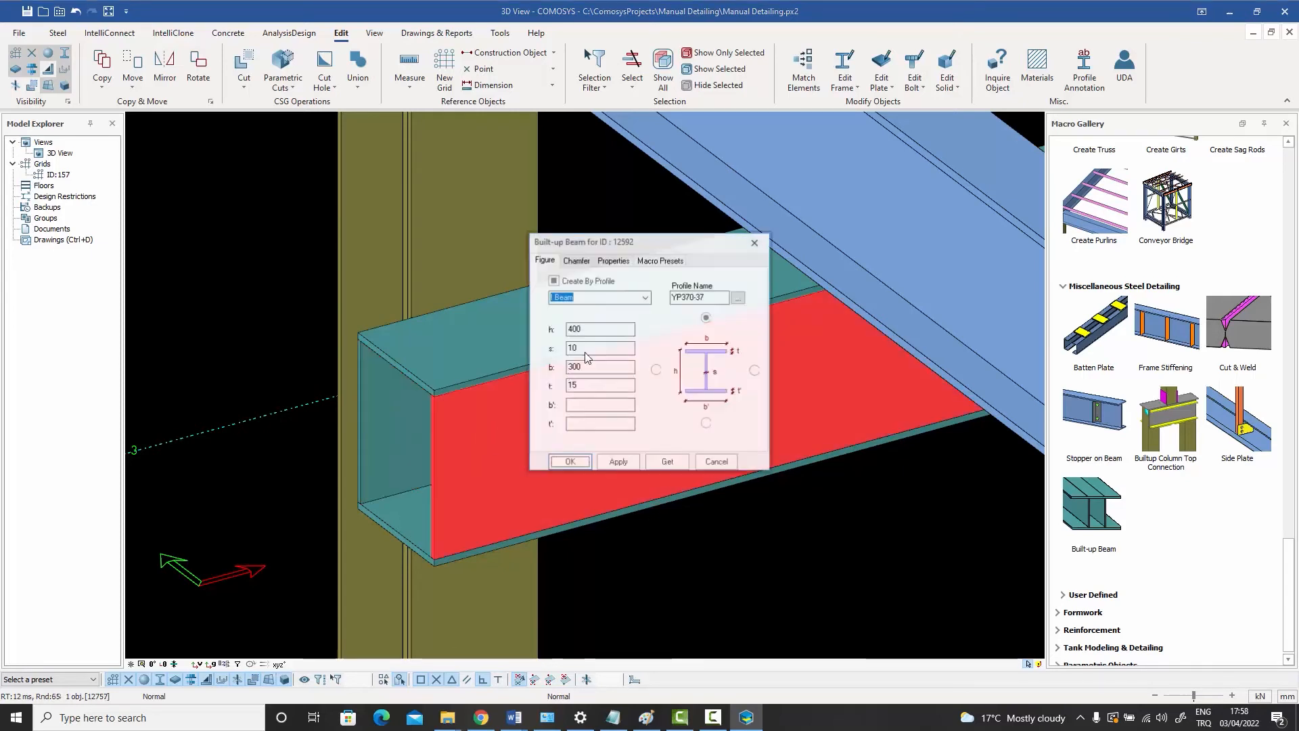
{"action": "left_click", "coordinate": [645, 302]}
{"action": "left_click", "coordinate": [582, 308]}
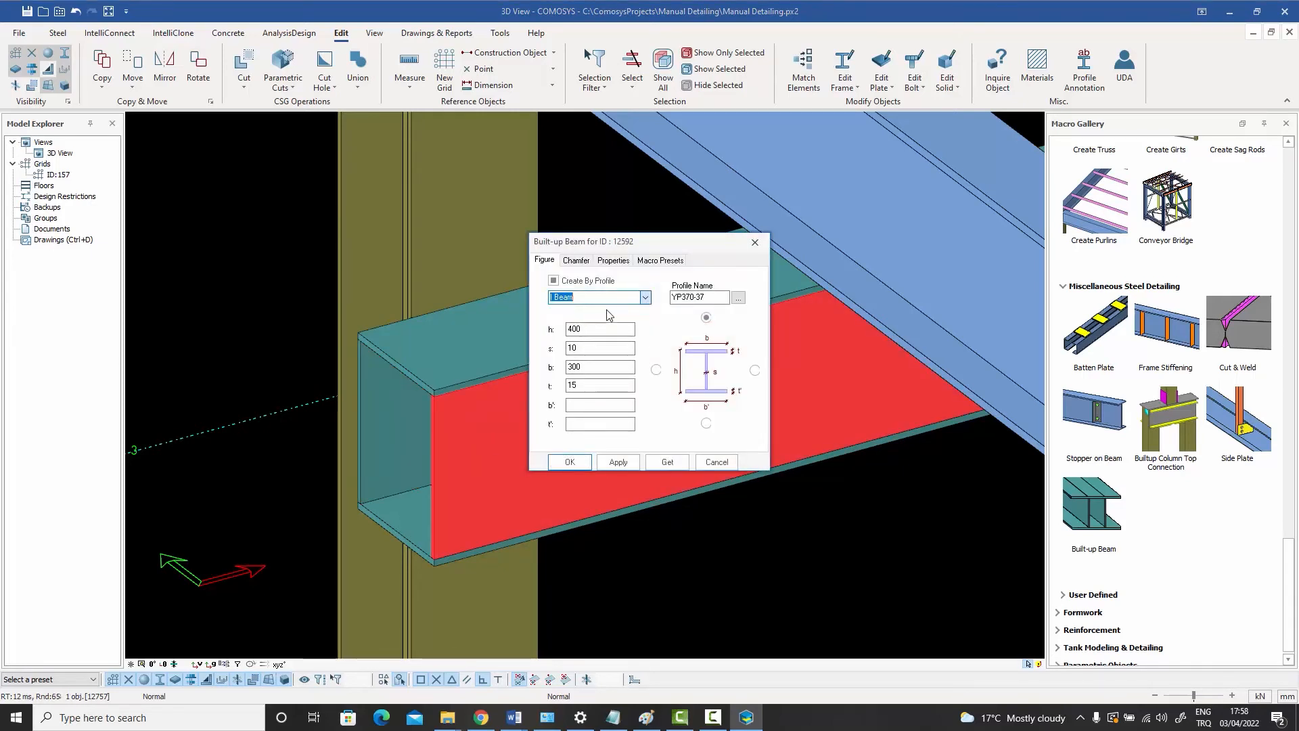
{"action": "left_click", "coordinate": [614, 461]}
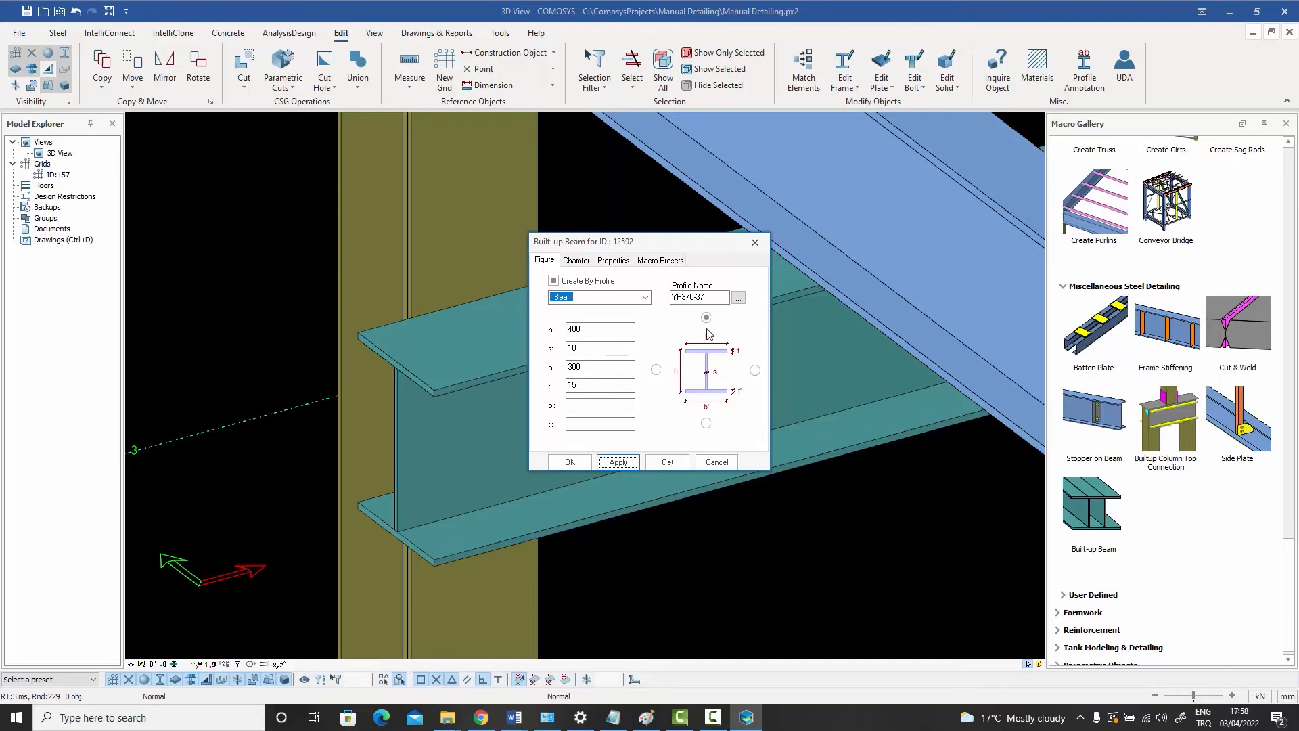
Review the built-up beam's chamfer, properties and macro preset settings, leaving the macro dialog without edits
{"action": "left_click", "coordinate": [576, 261]}
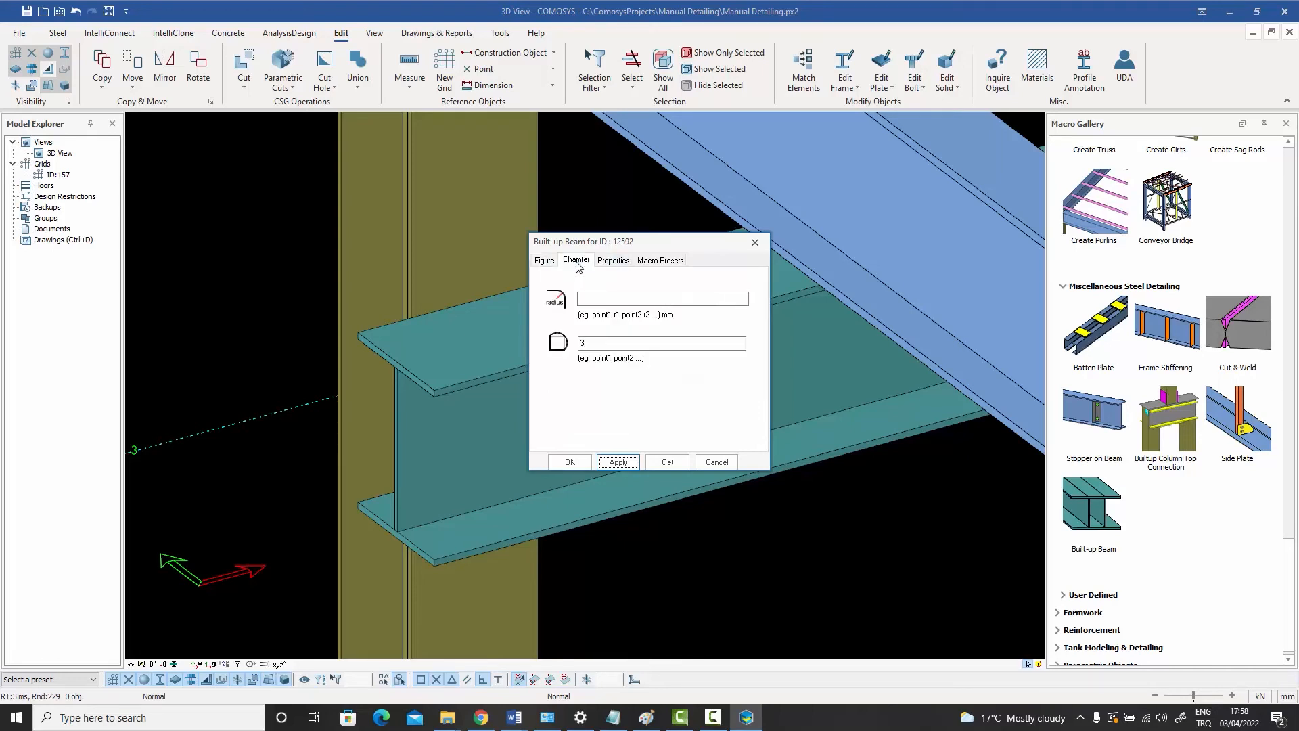
{"action": "left_click", "coordinate": [620, 262]}
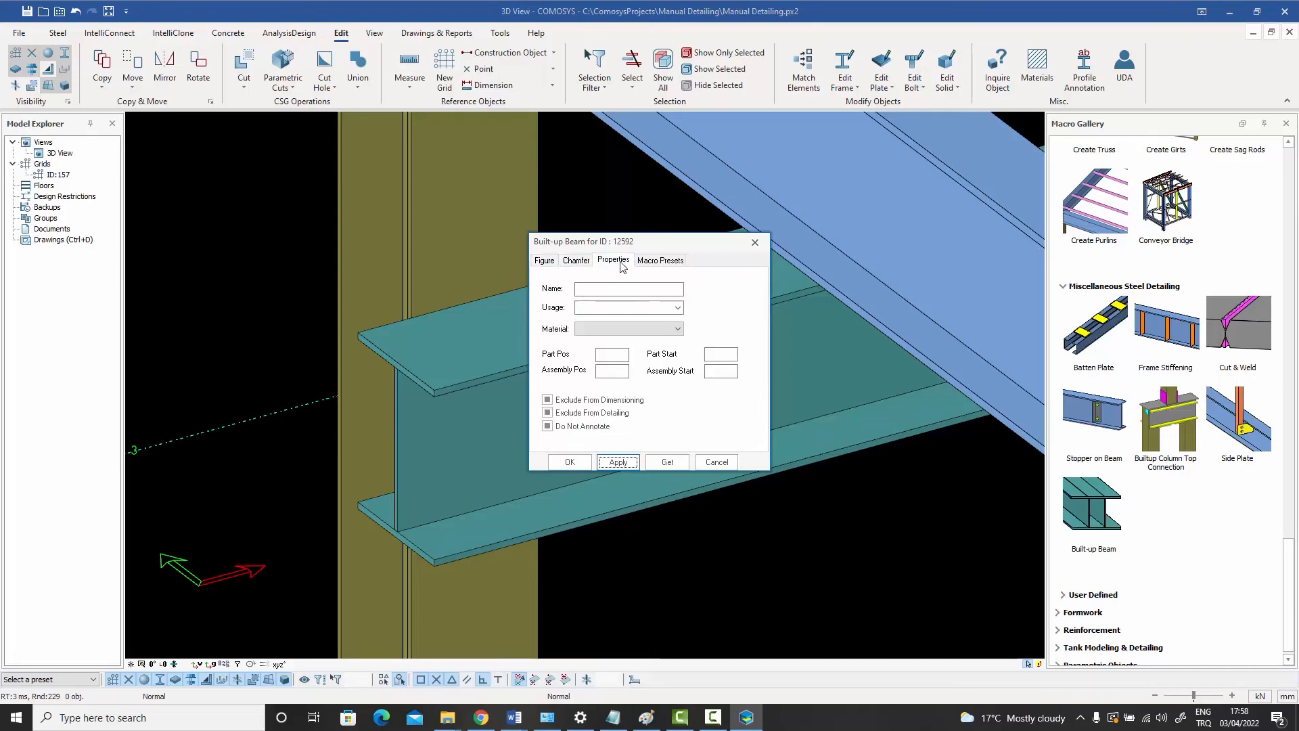
{"action": "left_click", "coordinate": [667, 266]}
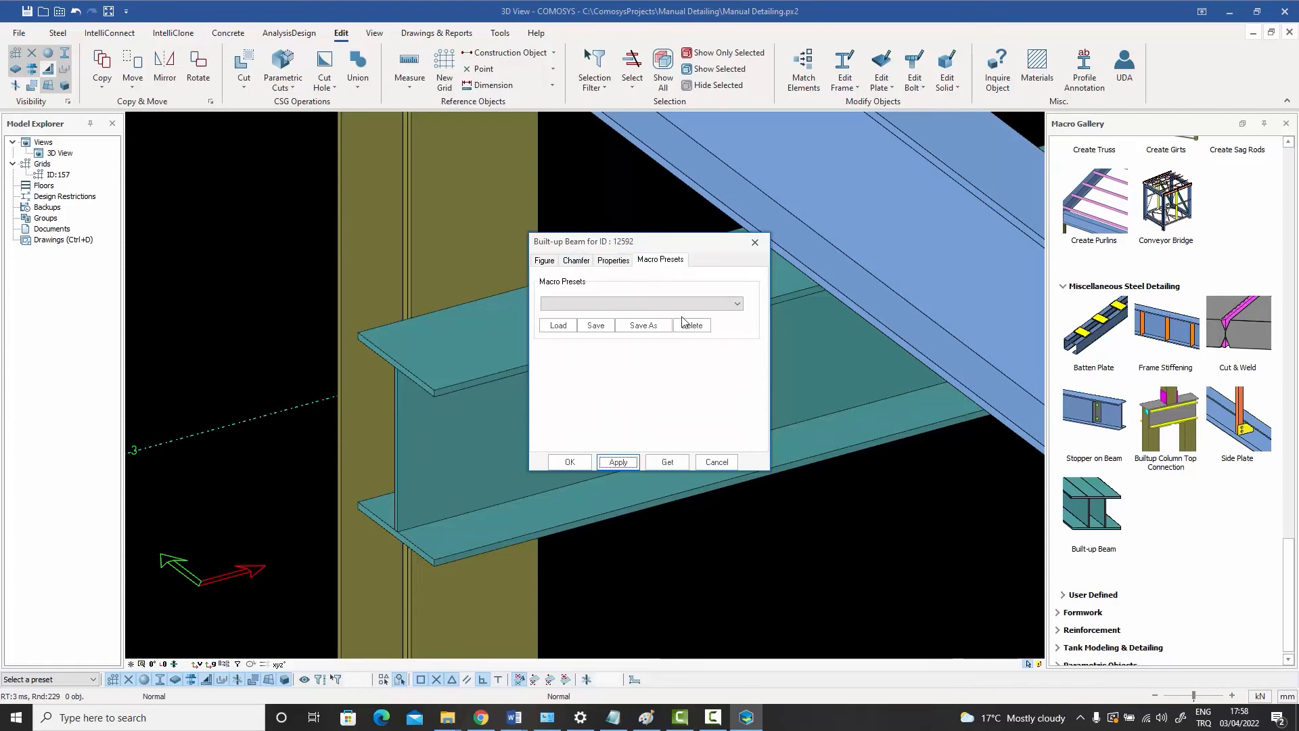
{"action": "left_click", "coordinate": [716, 462]}
Switch to the Drawing Module and open the drawing listed in the Drawings Manager
{"action": "scroll", "coordinate": [796, 520], "scroll_direction": "down", "scroll_amount": 7}
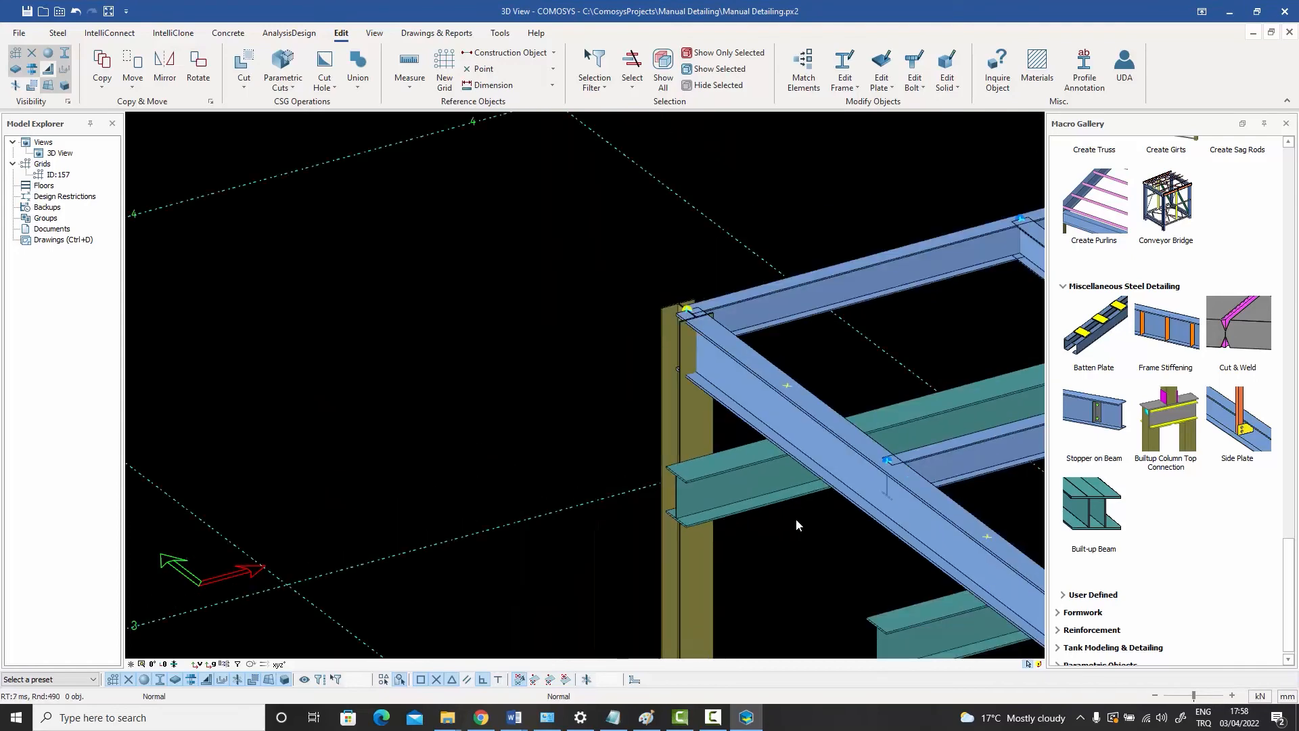
{"action": "middle_click_drag", "start_coordinate": [816, 498], "coordinate": [427, 408]}
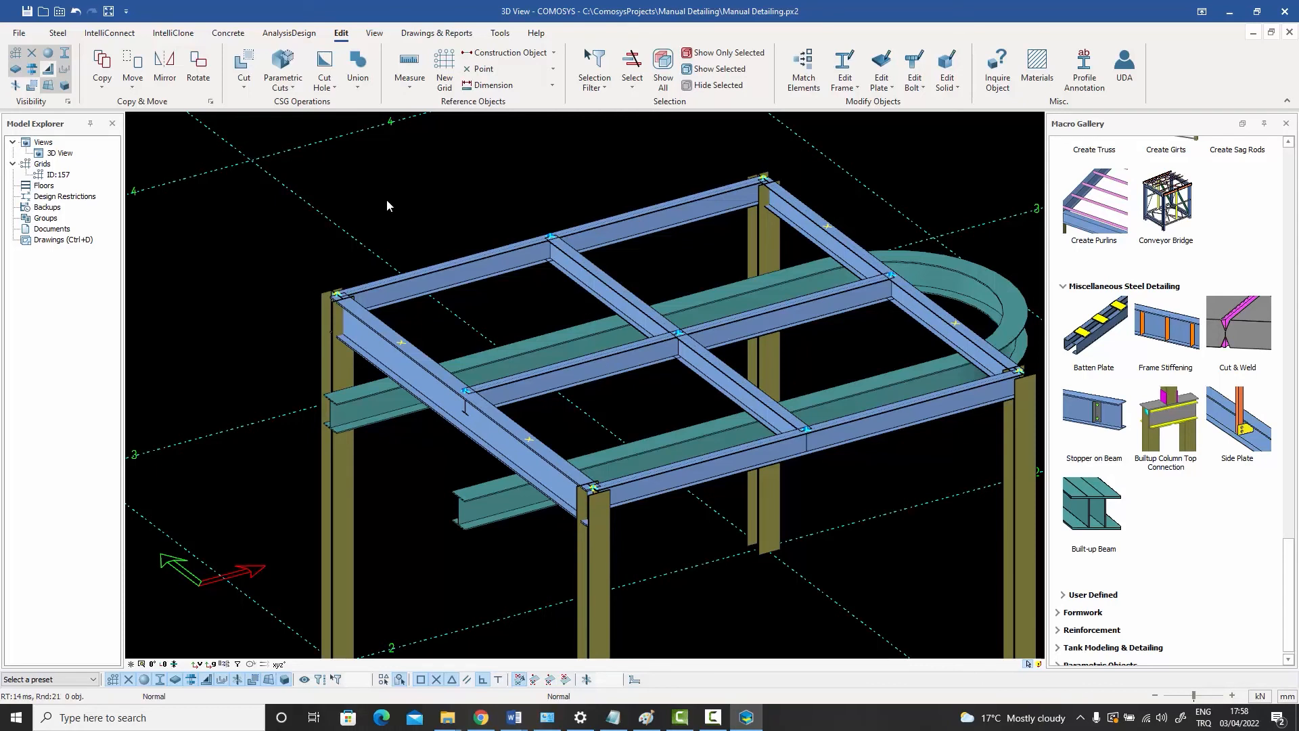
{"action": "double_click", "coordinate": [60, 240]}
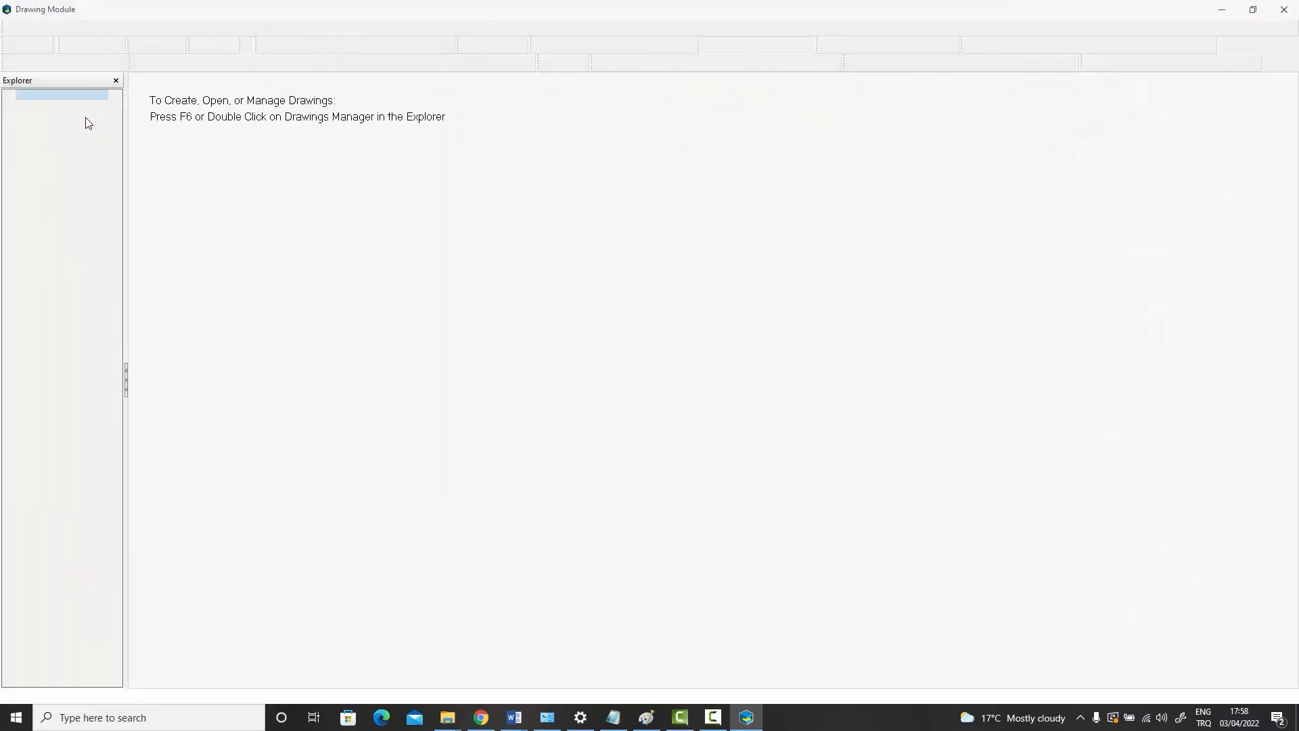
{"action": "double_click", "coordinate": [193, 135]}
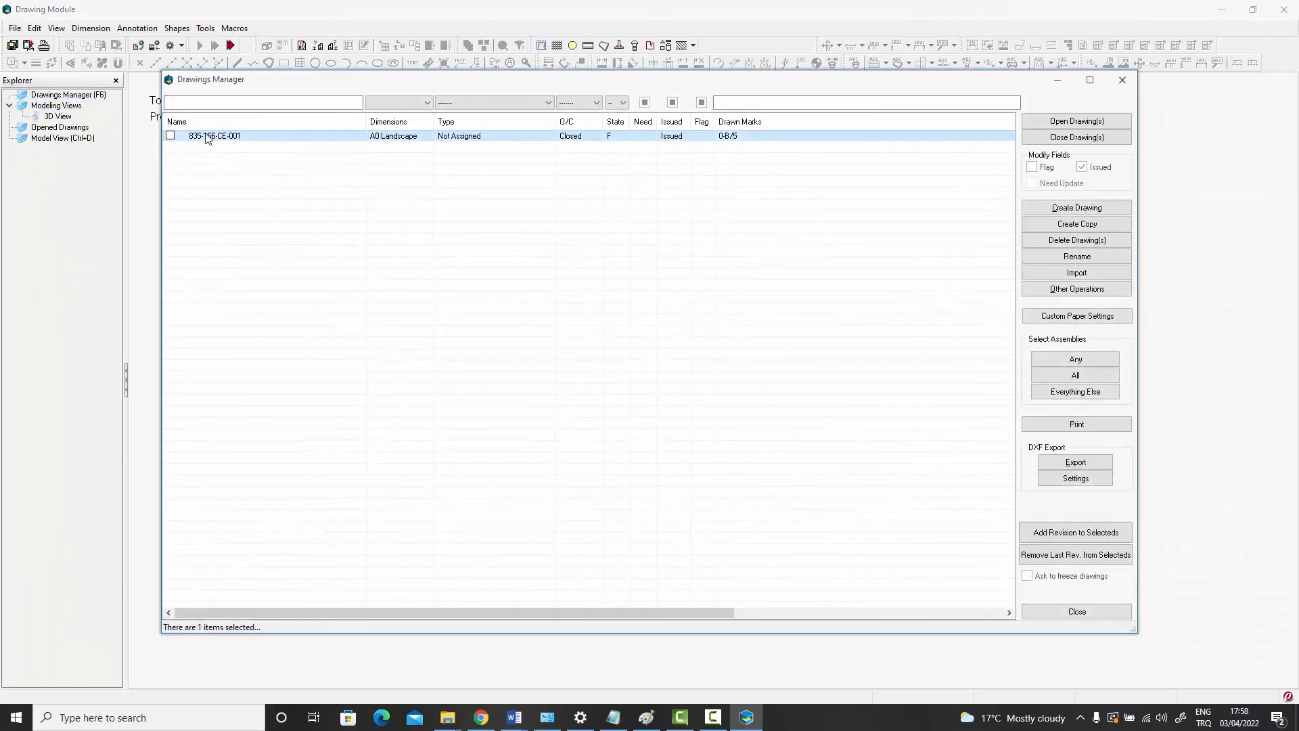
Close the Drawings Manager and examine the material list and the note beneath it on the opened drawing
{"action": "left_click", "coordinate": [1077, 611]}
{"action": "scroll", "coordinate": [783, 255], "scroll_direction": "up", "scroll_amount": 8}
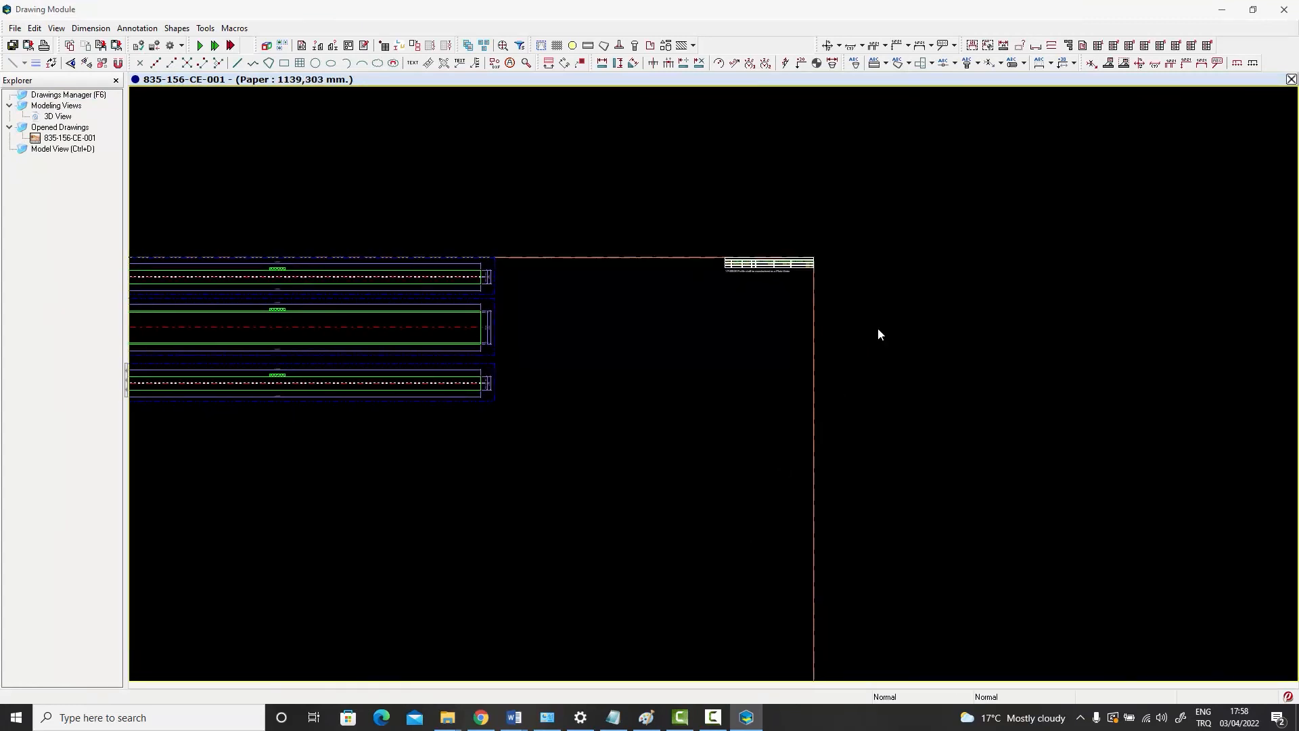
{"action": "middle_click_drag", "start_coordinate": [635, 334], "coordinate": [701, 222]}
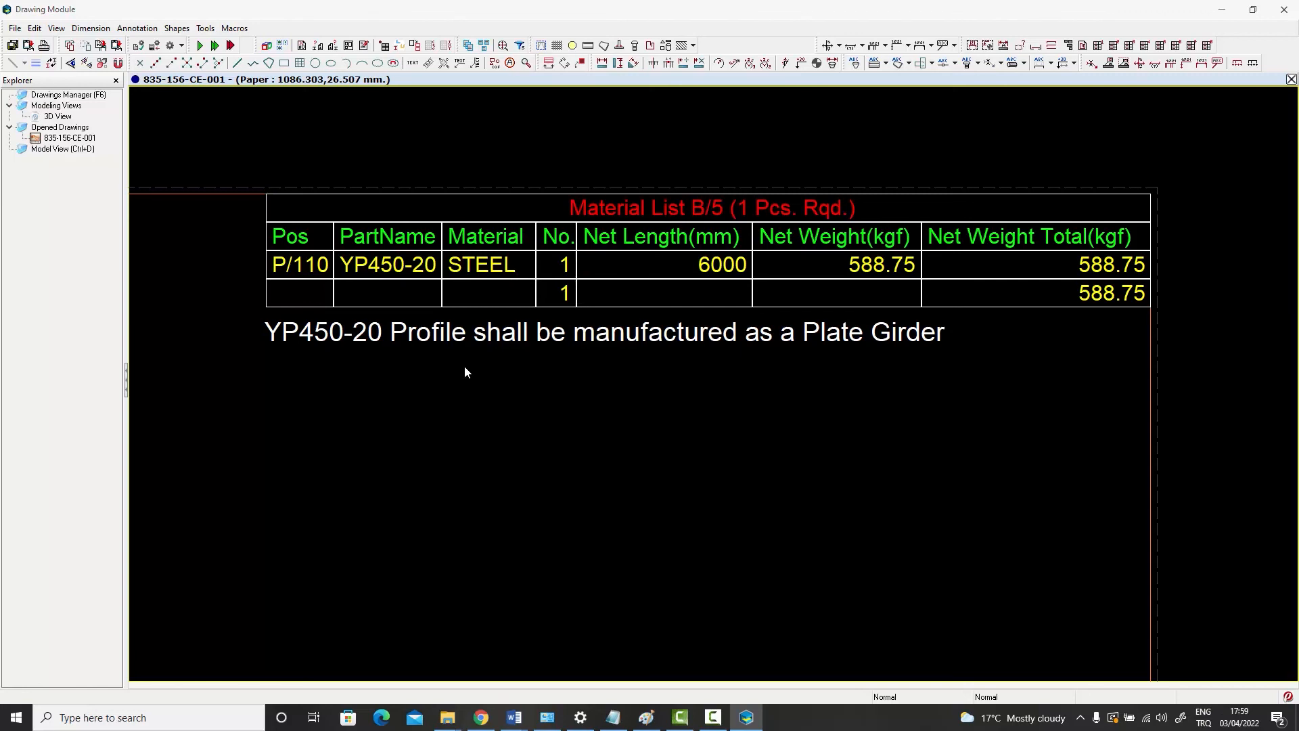
Examine the dimensioned I-shaped cross-section view of the built-up beam at the start of the drawing sheet
{"action": "scroll", "coordinate": [464, 366], "scroll_direction": "down", "scroll_amount": 8}
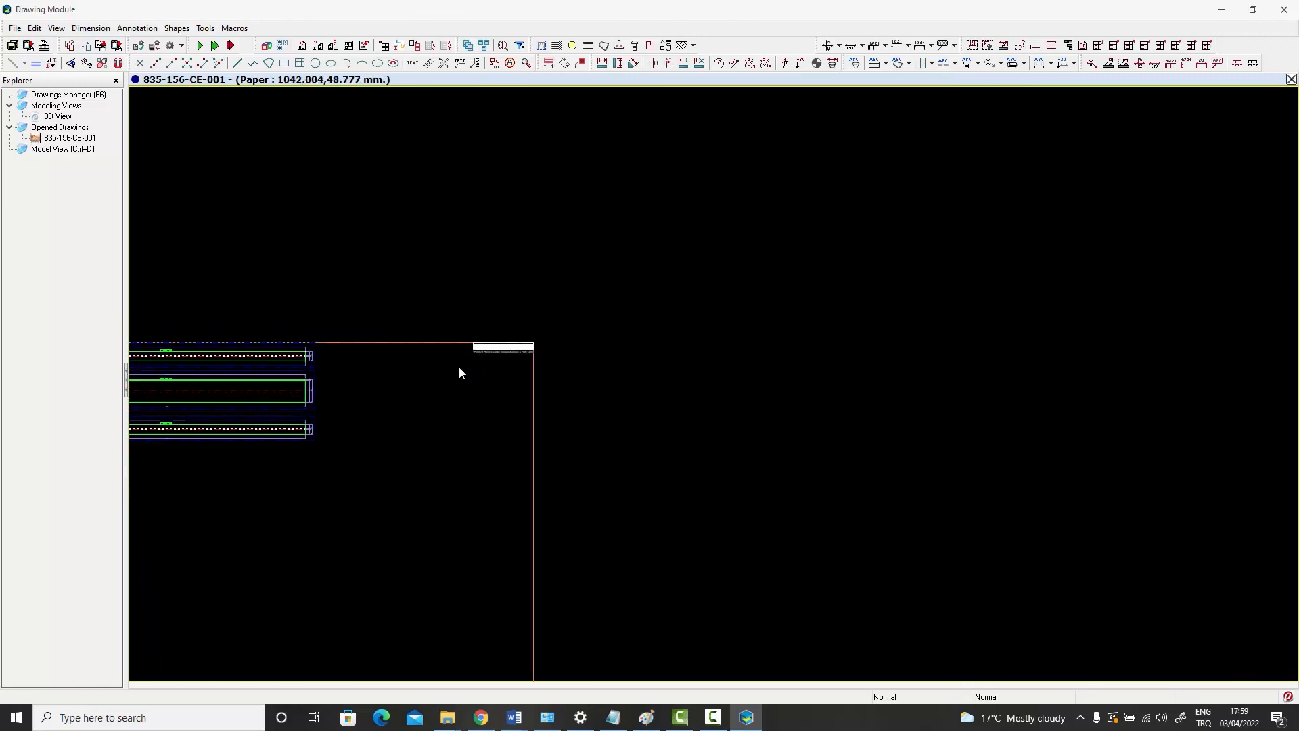
{"action": "middle_click_drag", "start_coordinate": [459, 367], "coordinate": [886, 345]}
{"action": "scroll", "coordinate": [885, 345], "scroll_direction": "down", "scroll_amount": 1}
{"action": "scroll", "coordinate": [546, 355], "scroll_direction": "up", "scroll_amount": 10}
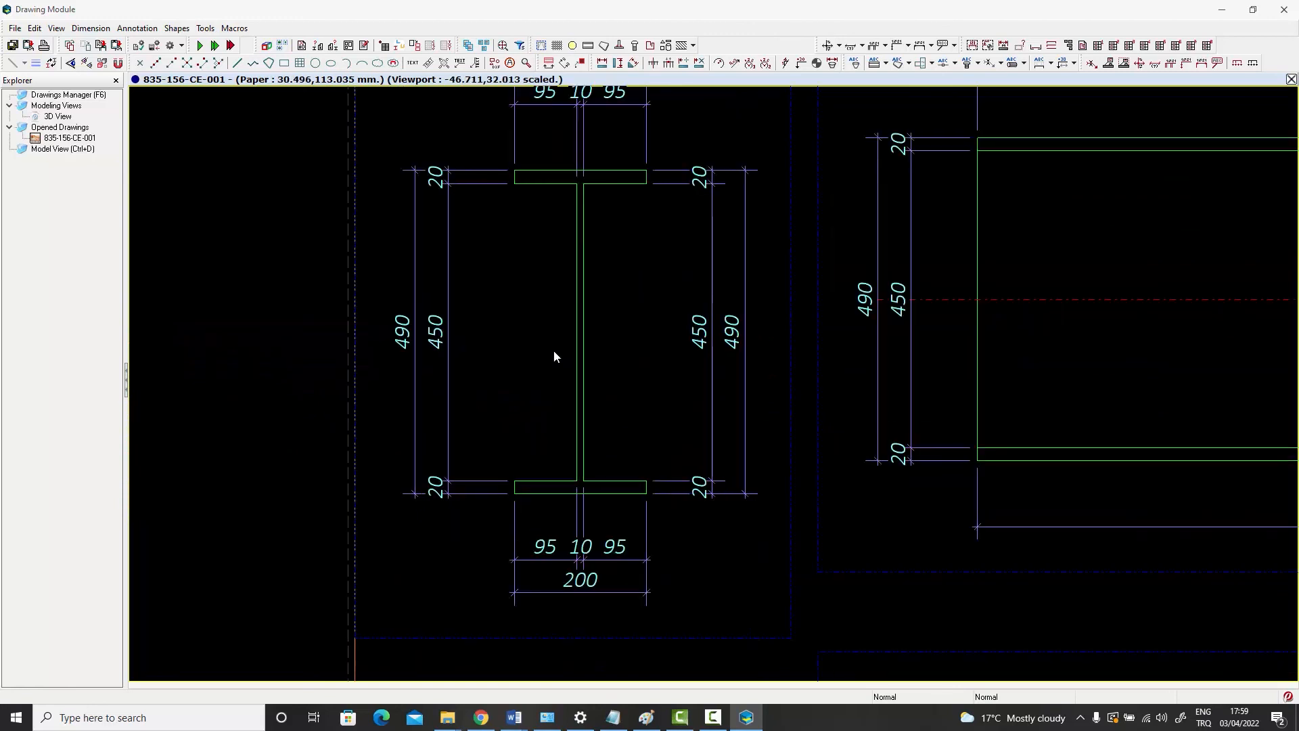
{"action": "middle_click_drag", "start_coordinate": [553, 351], "coordinate": [516, 406]}
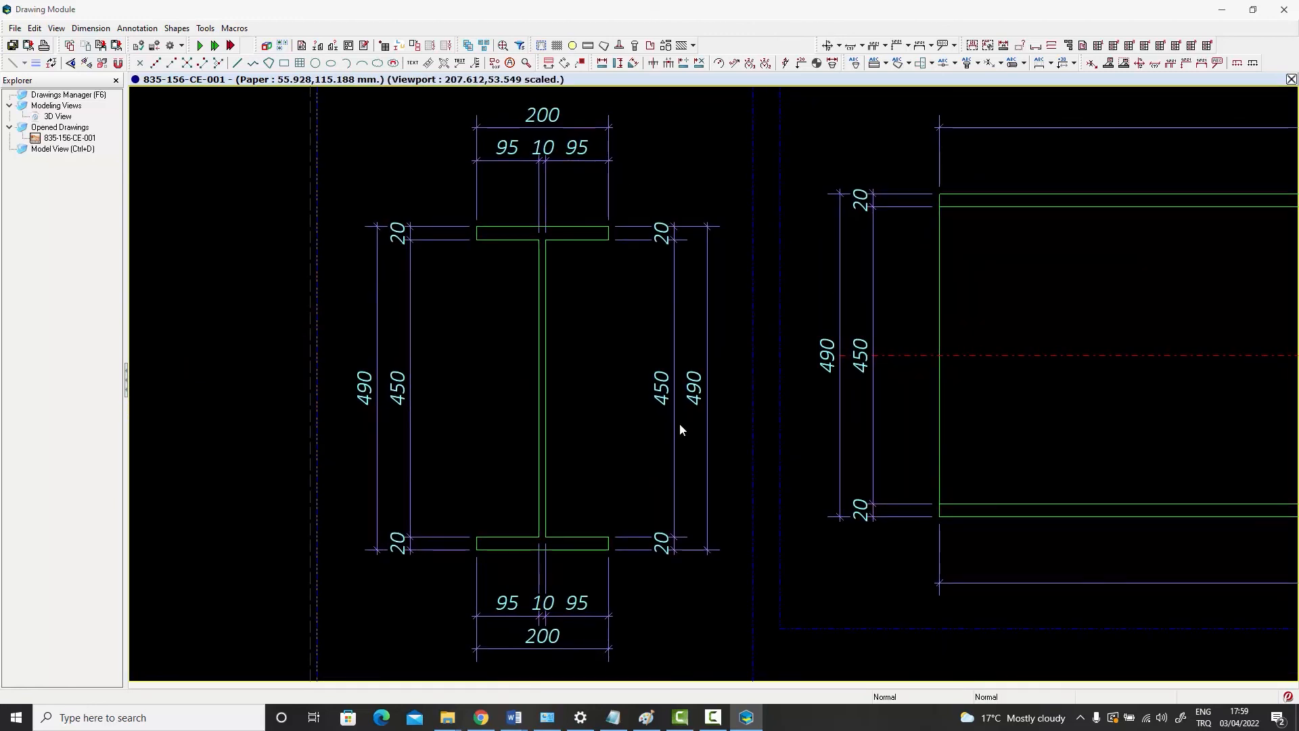
{"action": "middle_click_drag", "start_coordinate": [680, 425], "coordinate": [655, 415]}
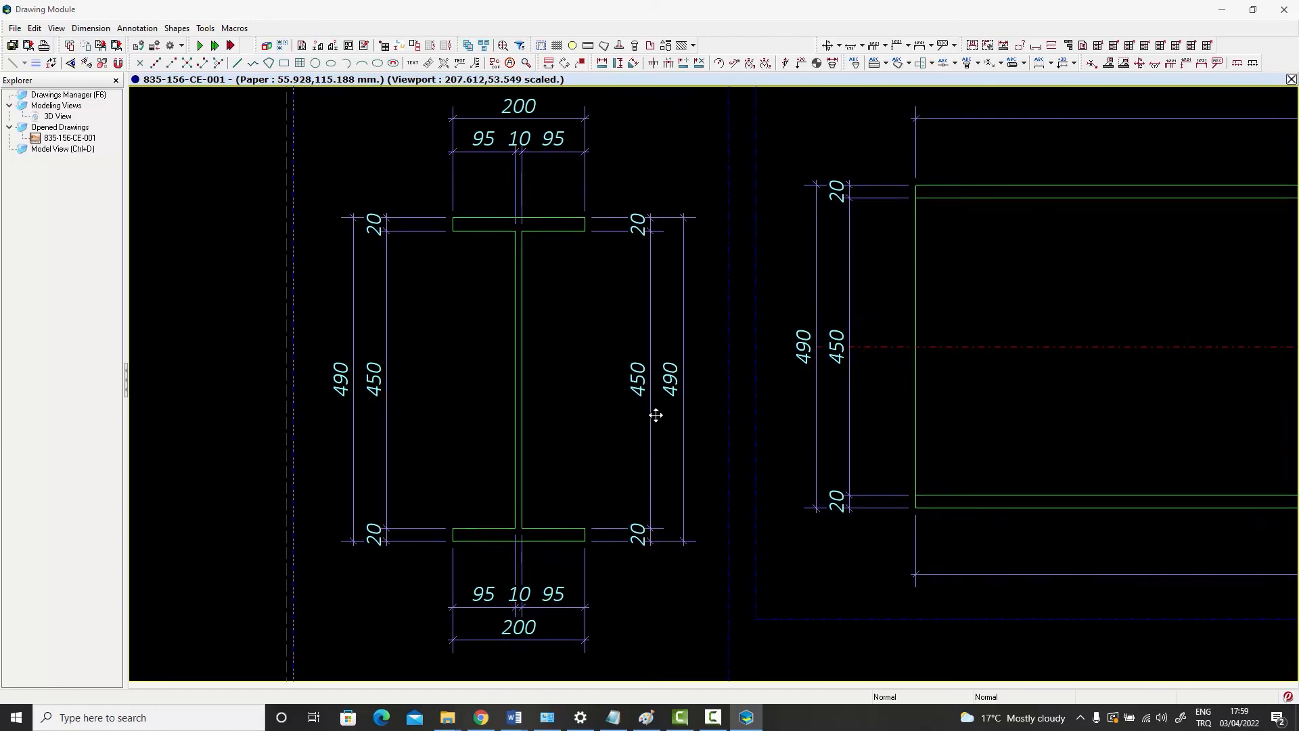